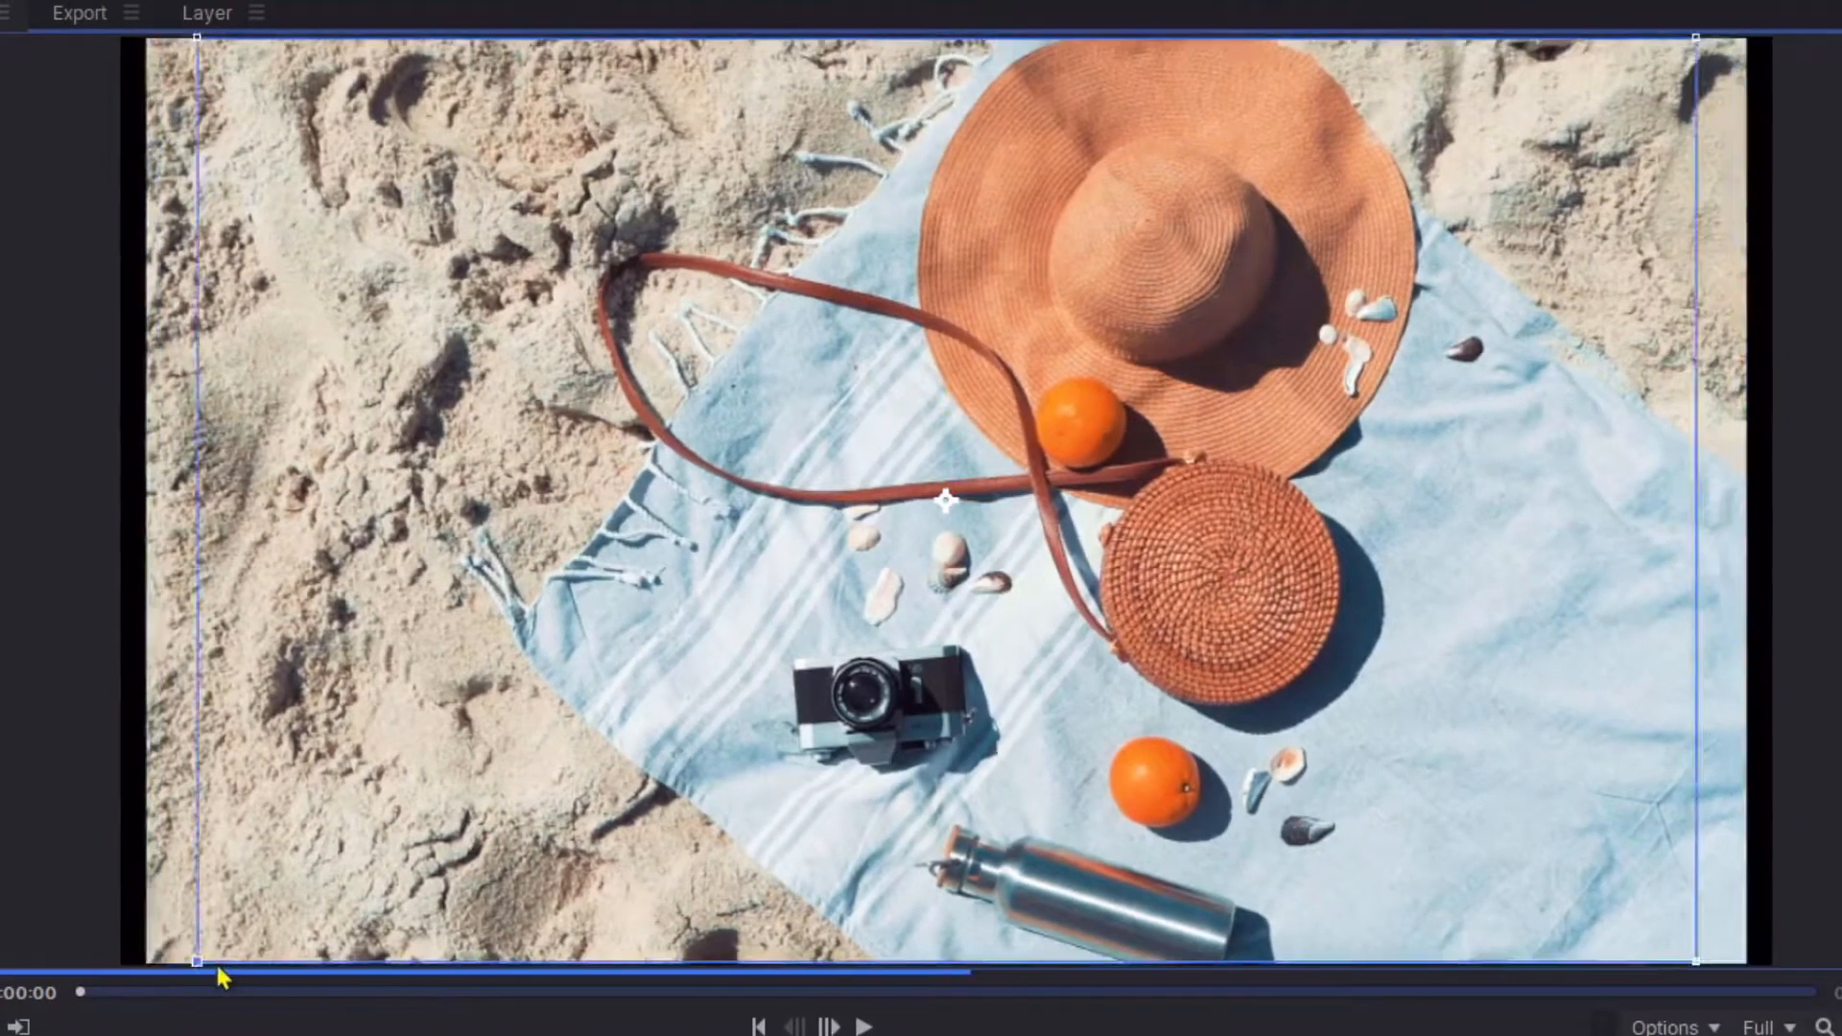
{"action": "left_click_drag", "start_coordinate": [221, 974], "coordinate": [1787, 986]}
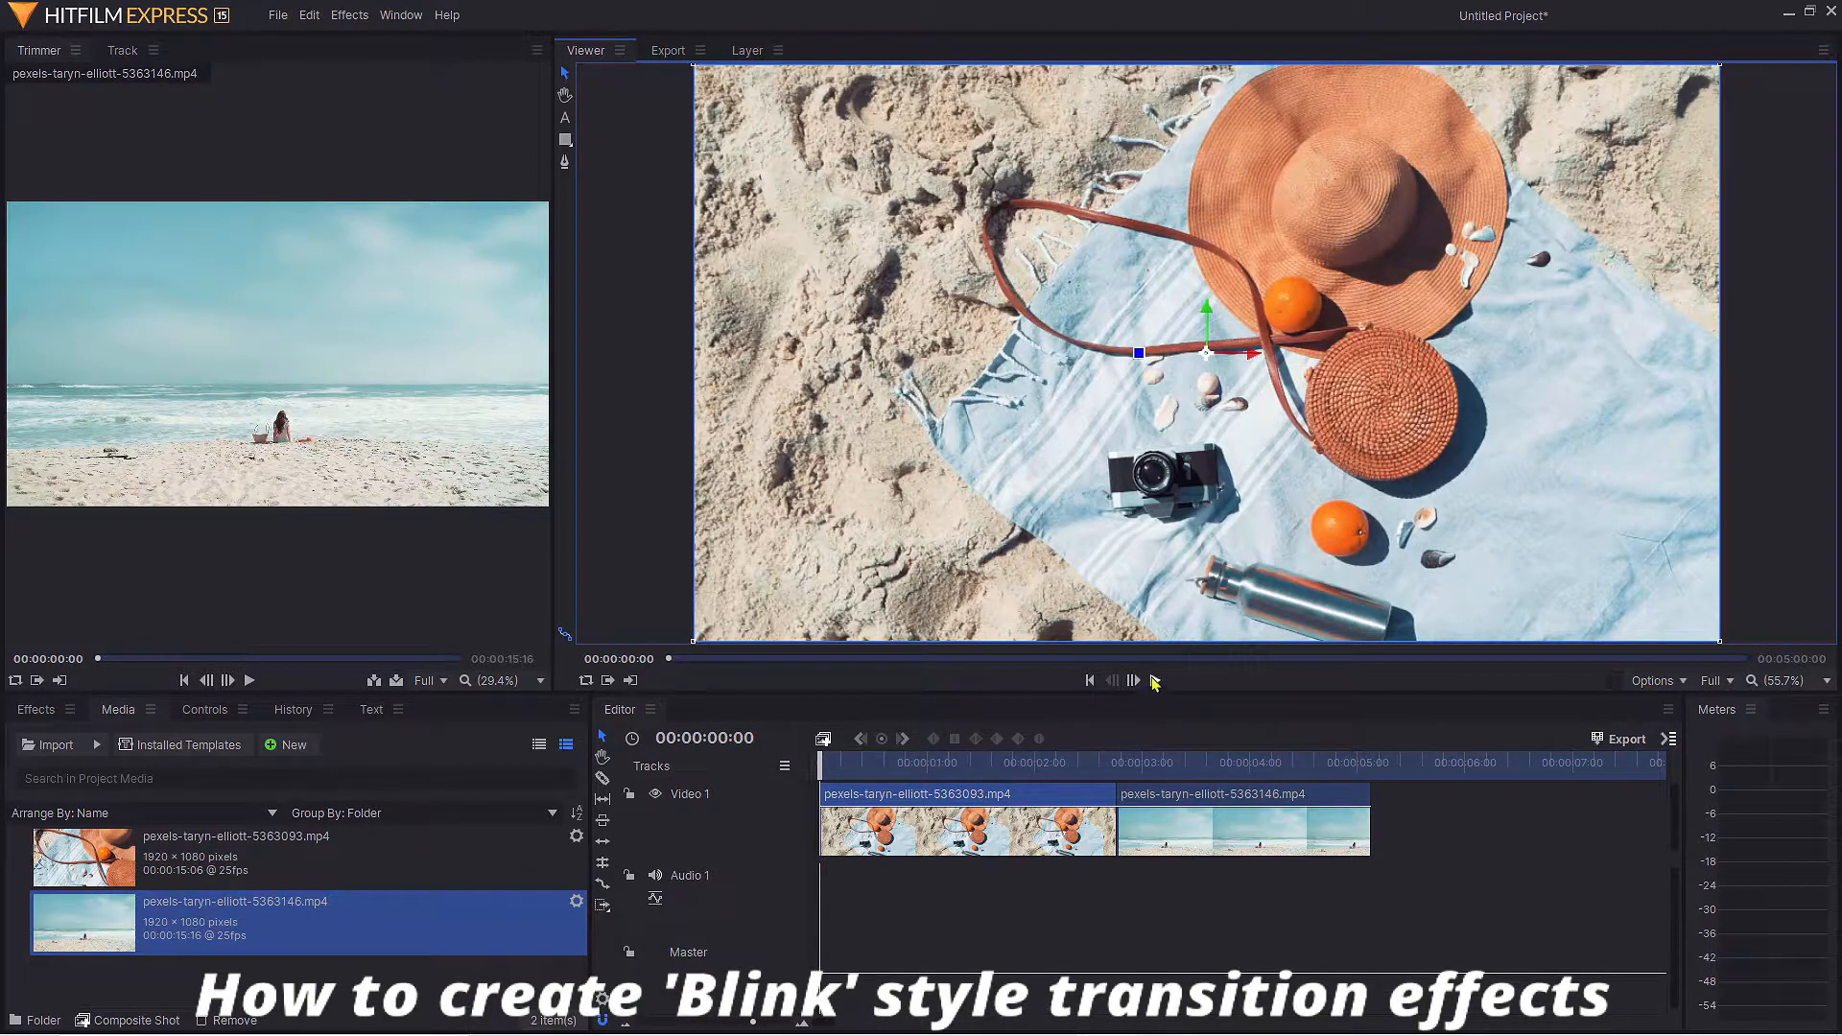
Play the two-clip sequence to review the hard cut between the beach blanket and seaside shots
{"action": "left_click", "coordinate": [1156, 680]}
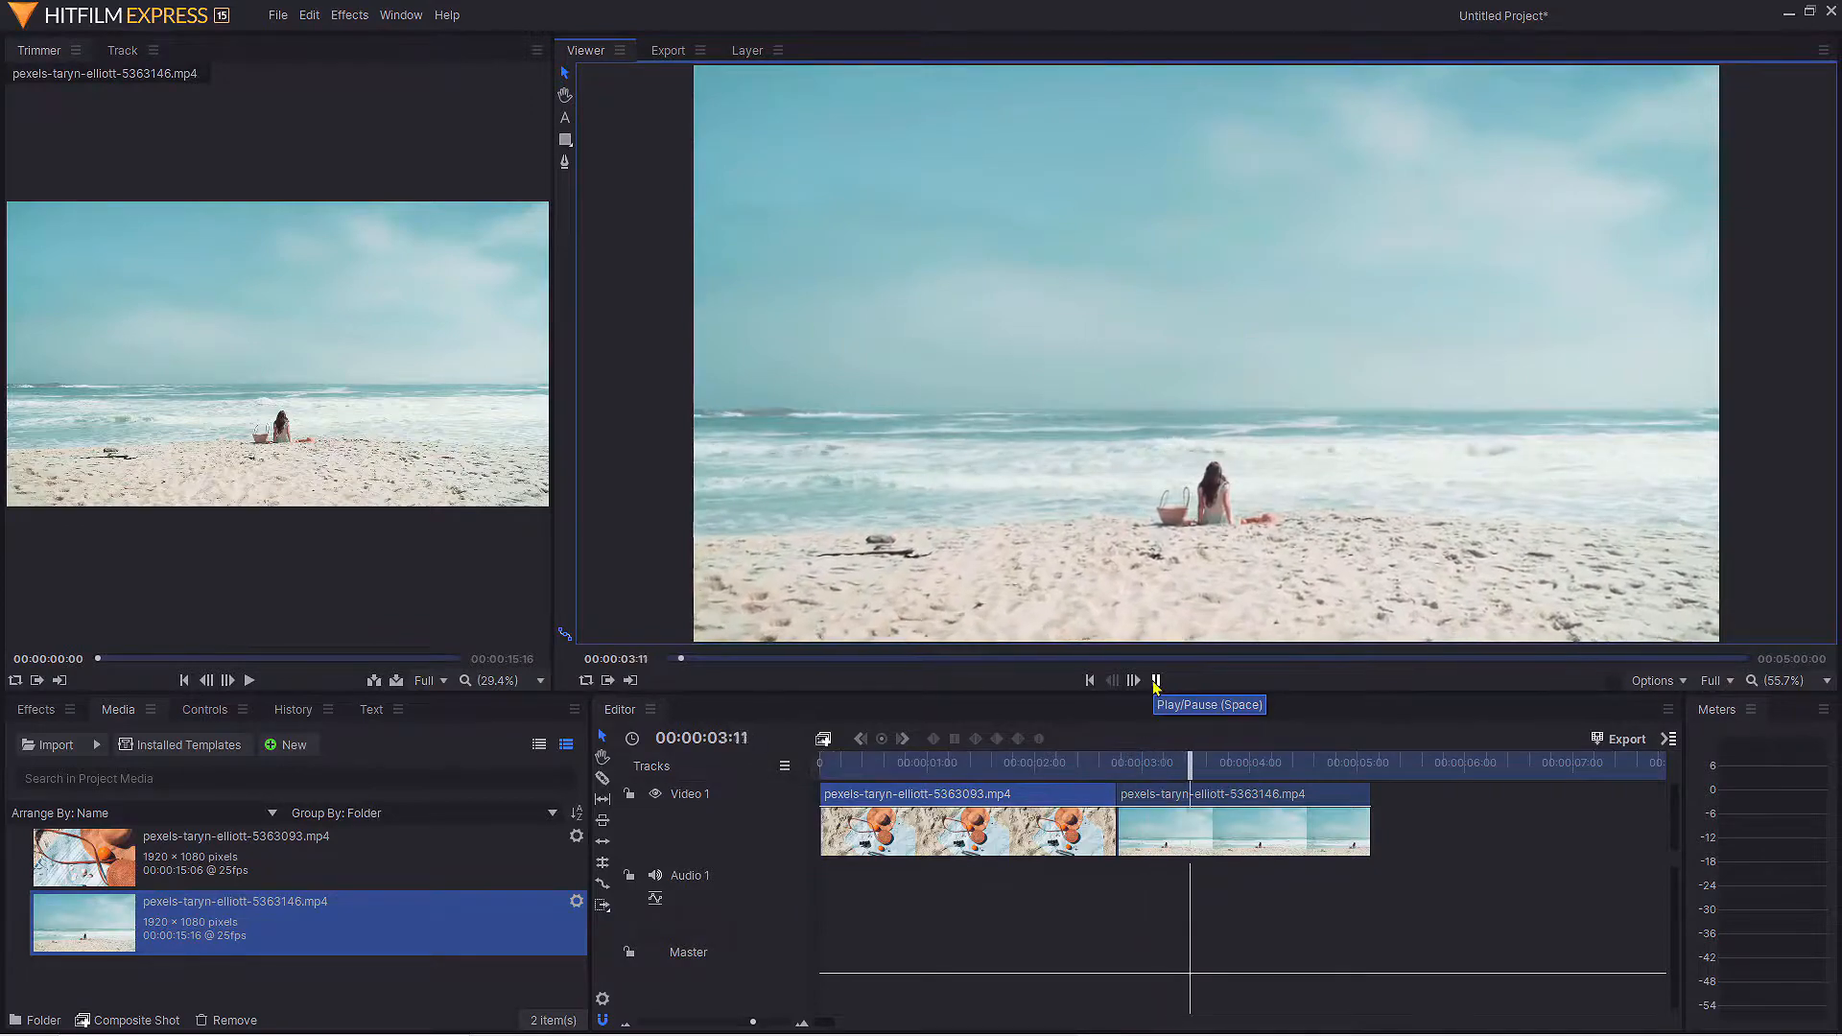
{"action": "left_click", "coordinate": [1155, 681]}
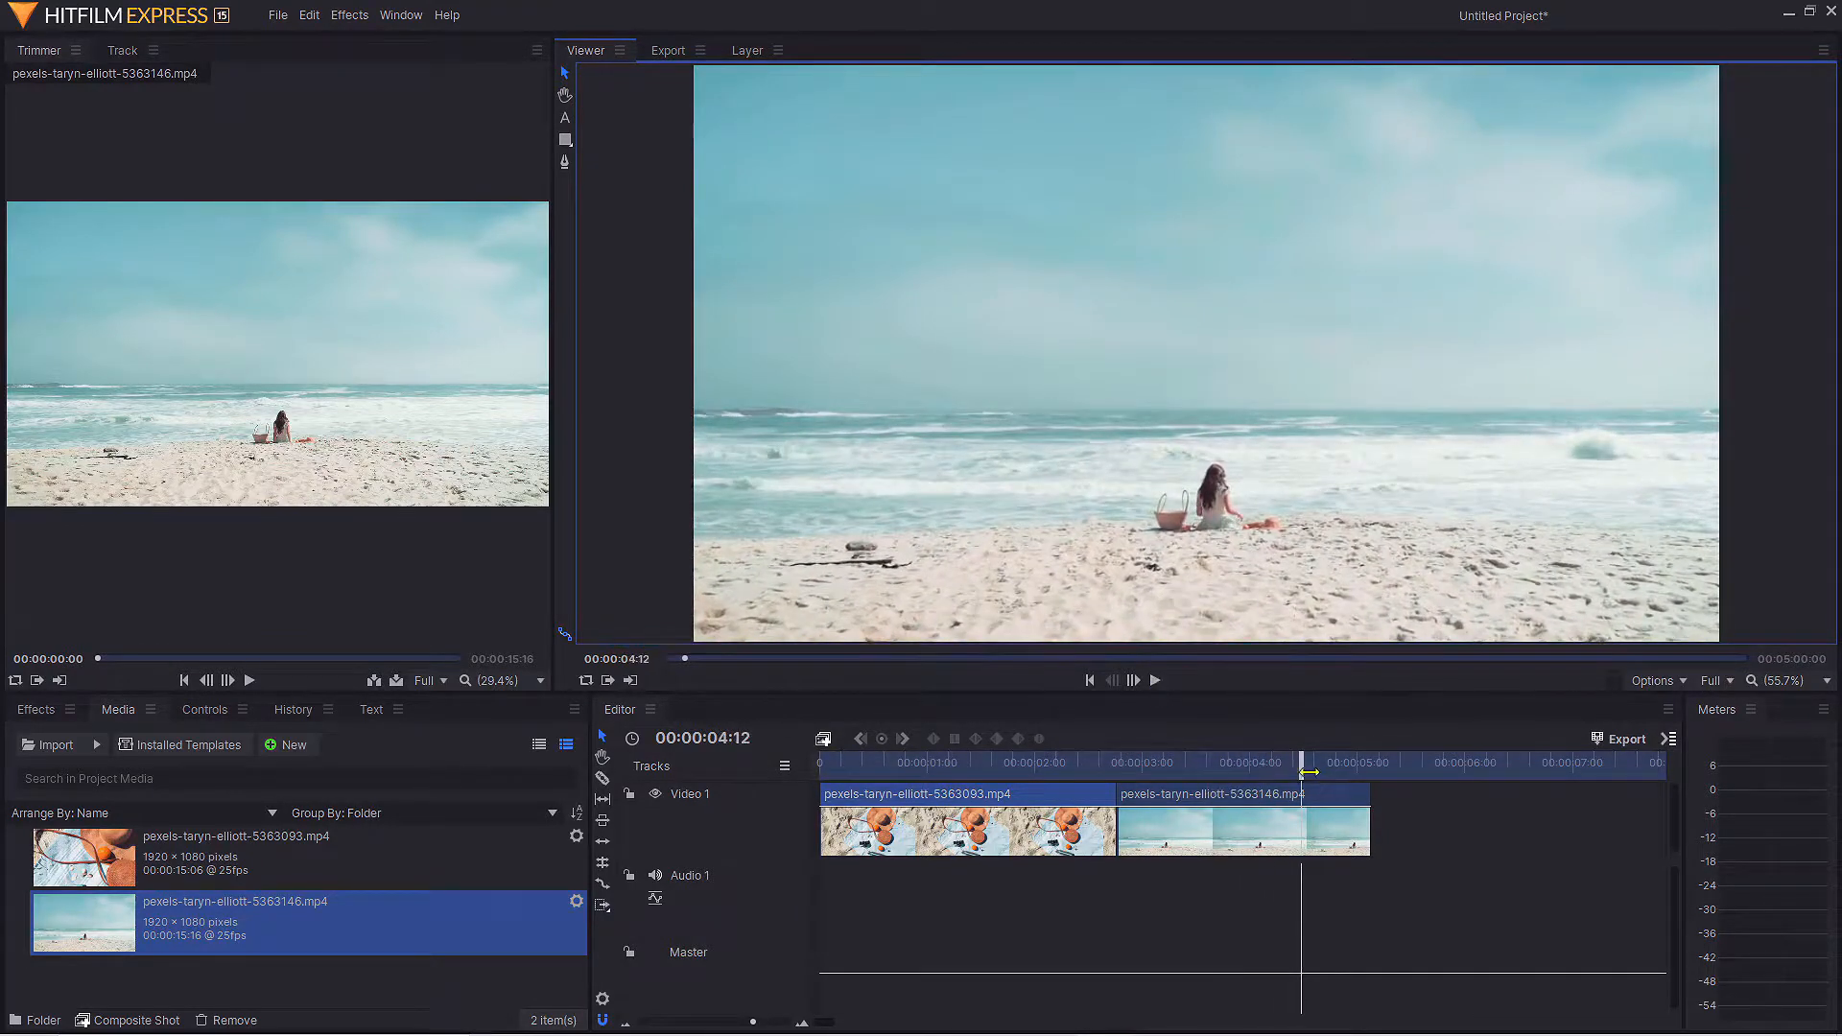
{"action": "left_click_drag", "start_coordinate": [1248, 775], "coordinate": [1029, 775]}
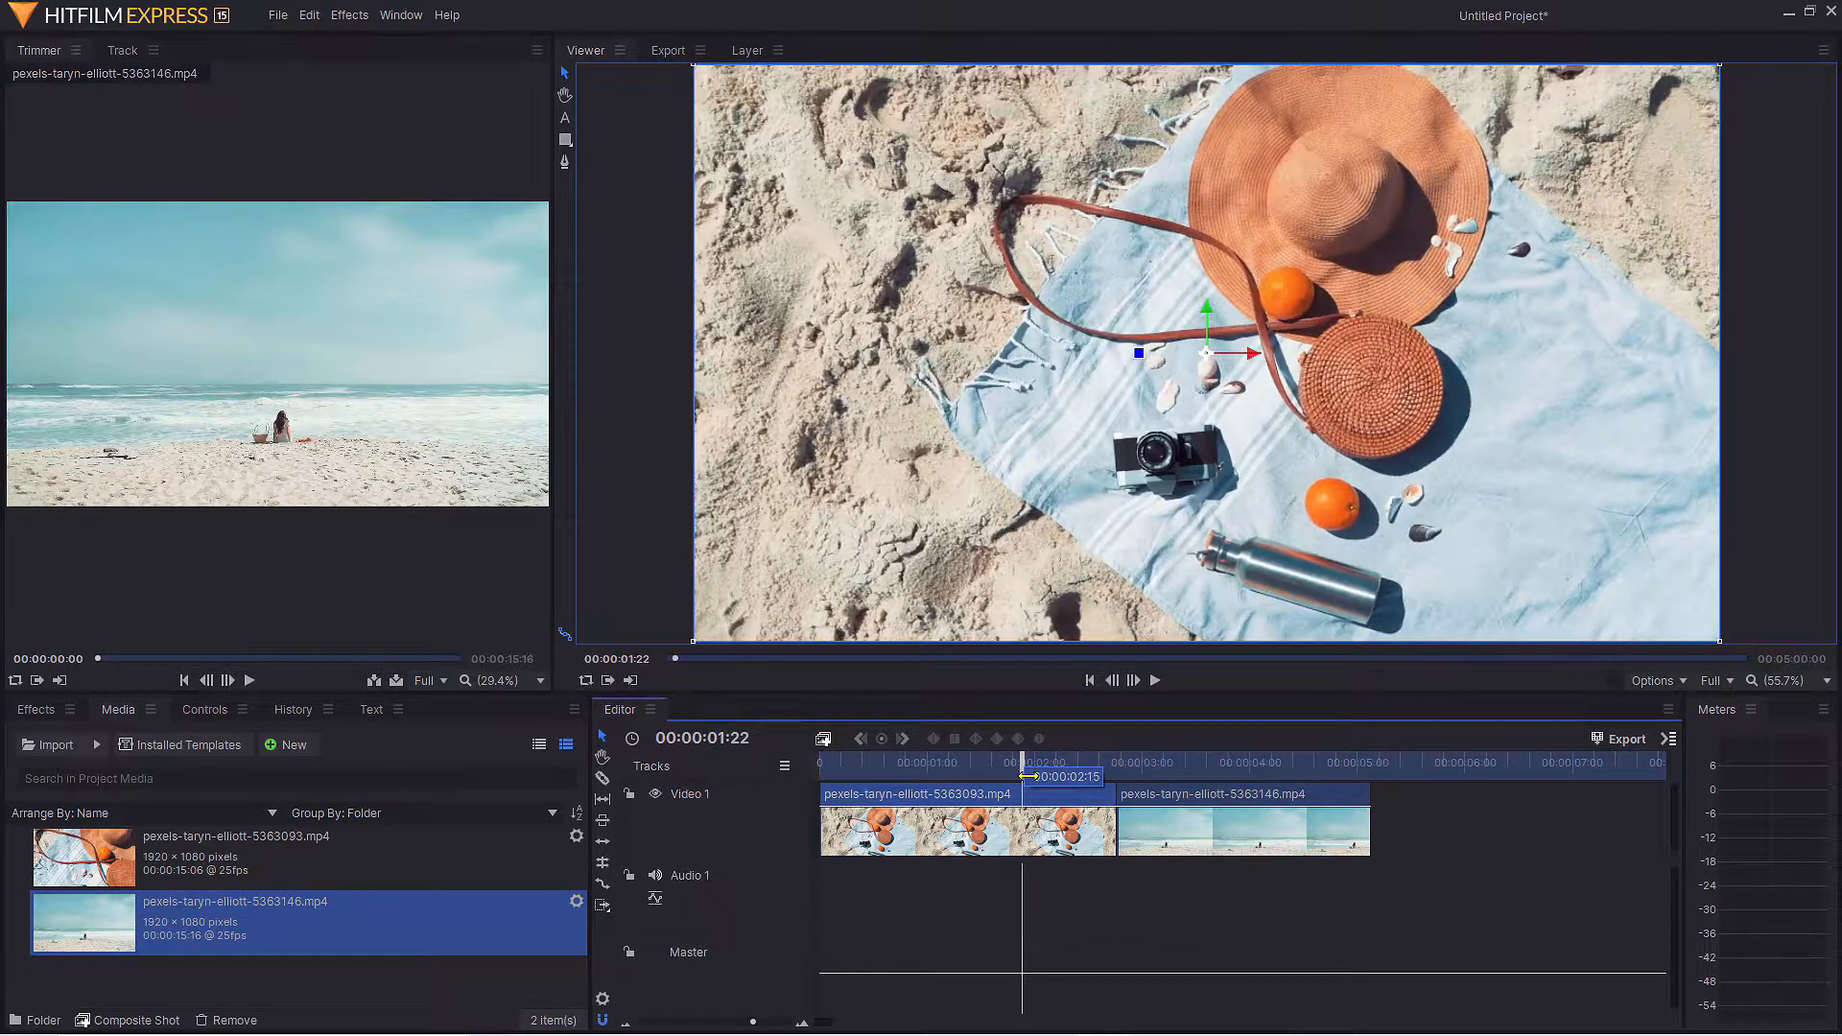
Slice the first clip five frames before the cut between the two clips, at 00:00:02:14
{"action": "left_click_drag", "start_coordinate": [1029, 775], "coordinate": [1125, 776]}
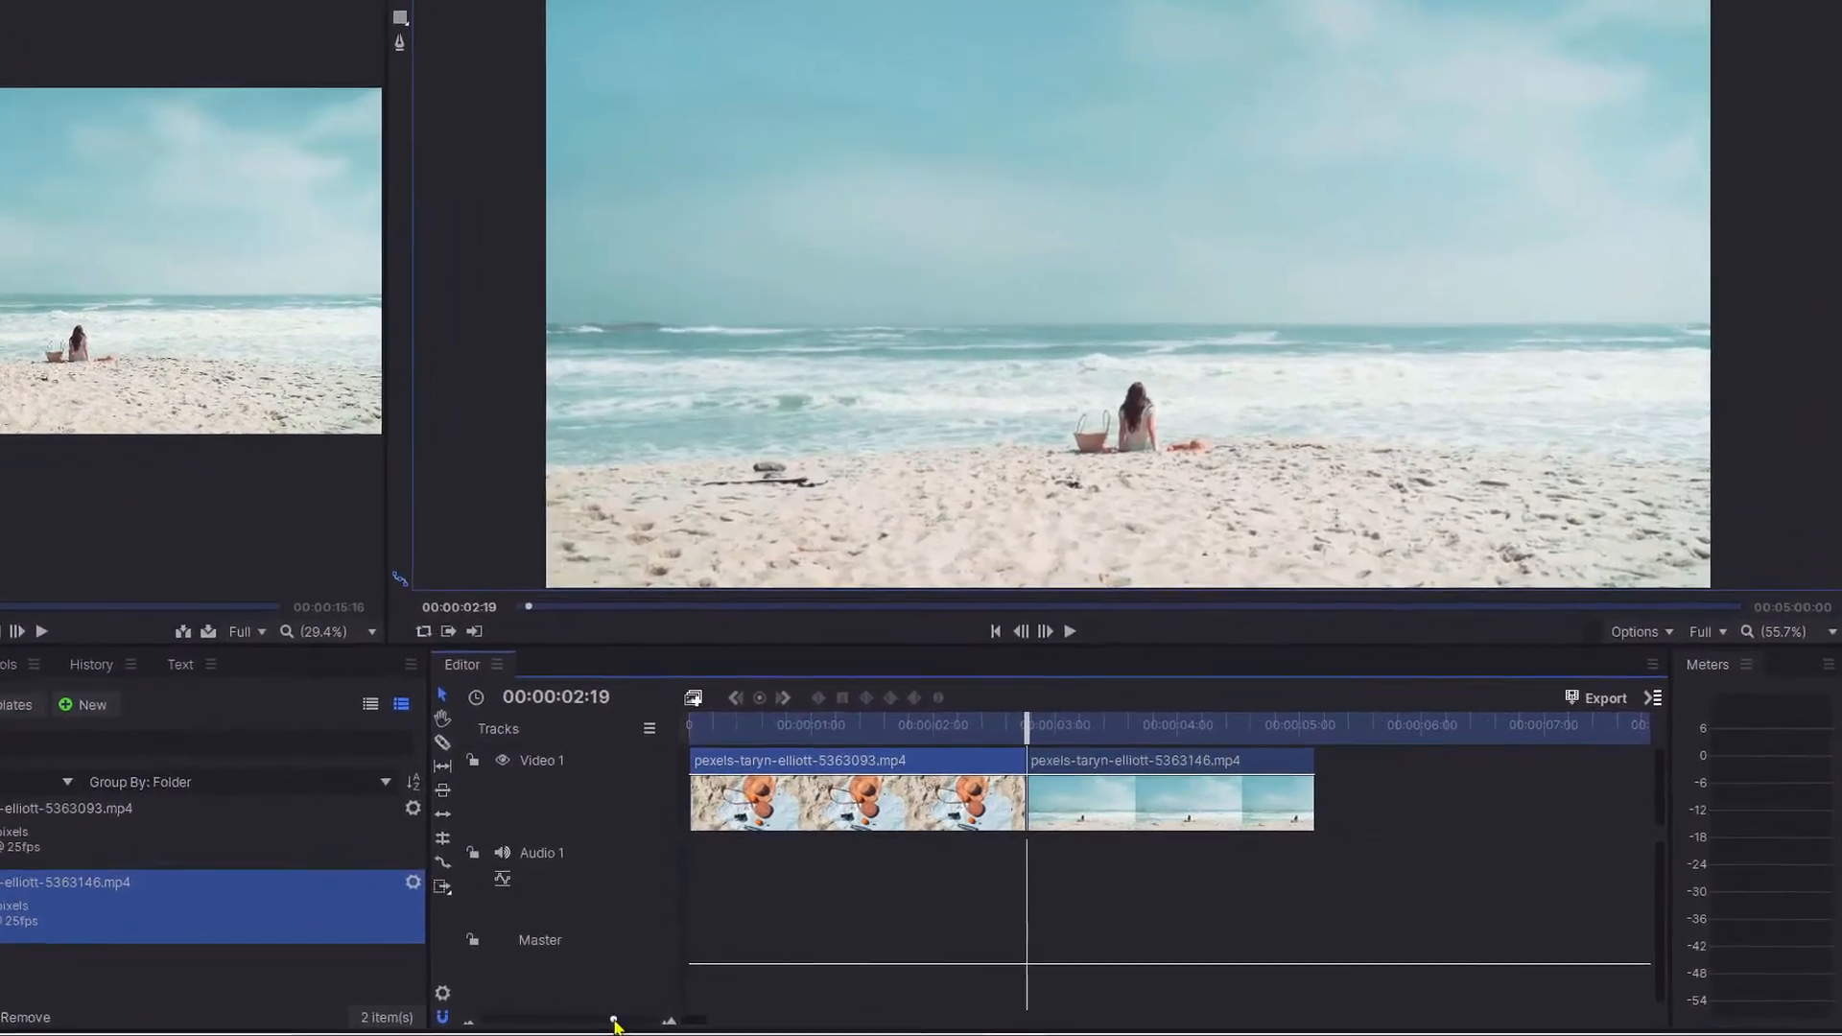
{"action": "left_click_drag", "start_coordinate": [755, 1022], "coordinate": [767, 1023]}
{"action": "left_click_drag", "start_coordinate": [525, 1027], "coordinate": [526, 1027]}
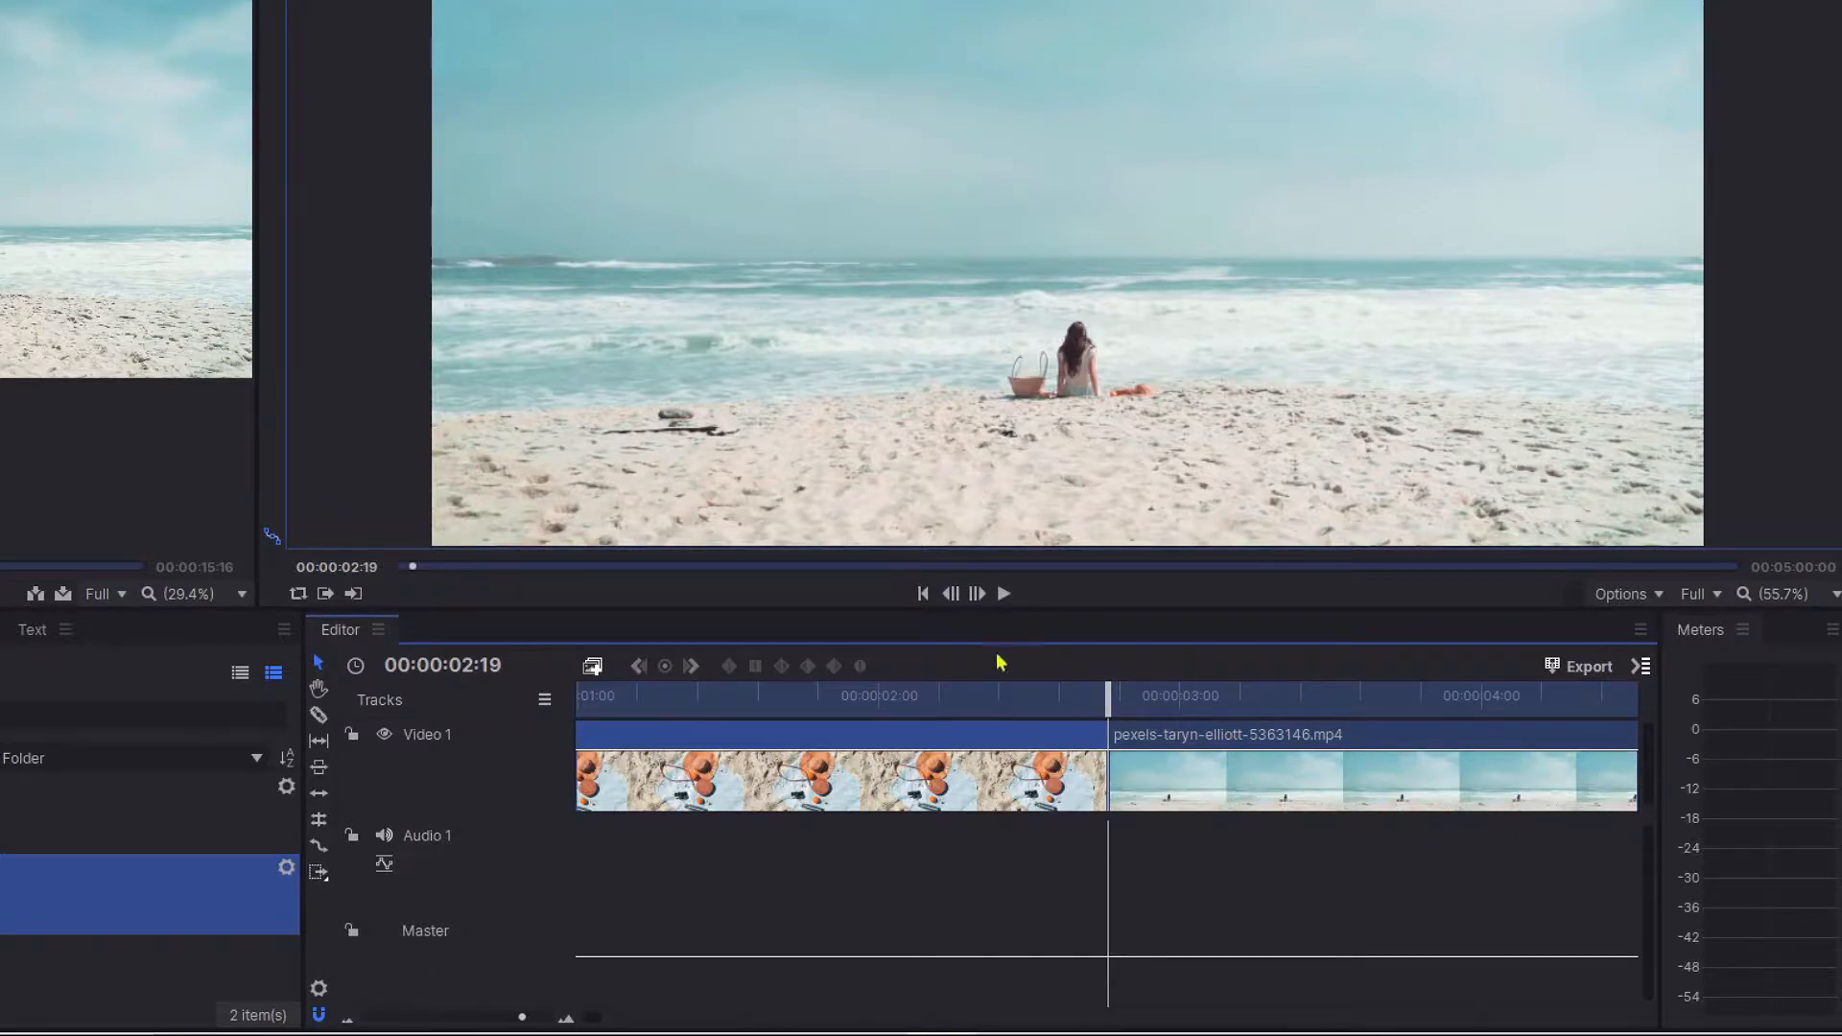
{"action": "left_click", "coordinate": [950, 595]}
{"action": "left_click", "coordinate": [950, 595]}
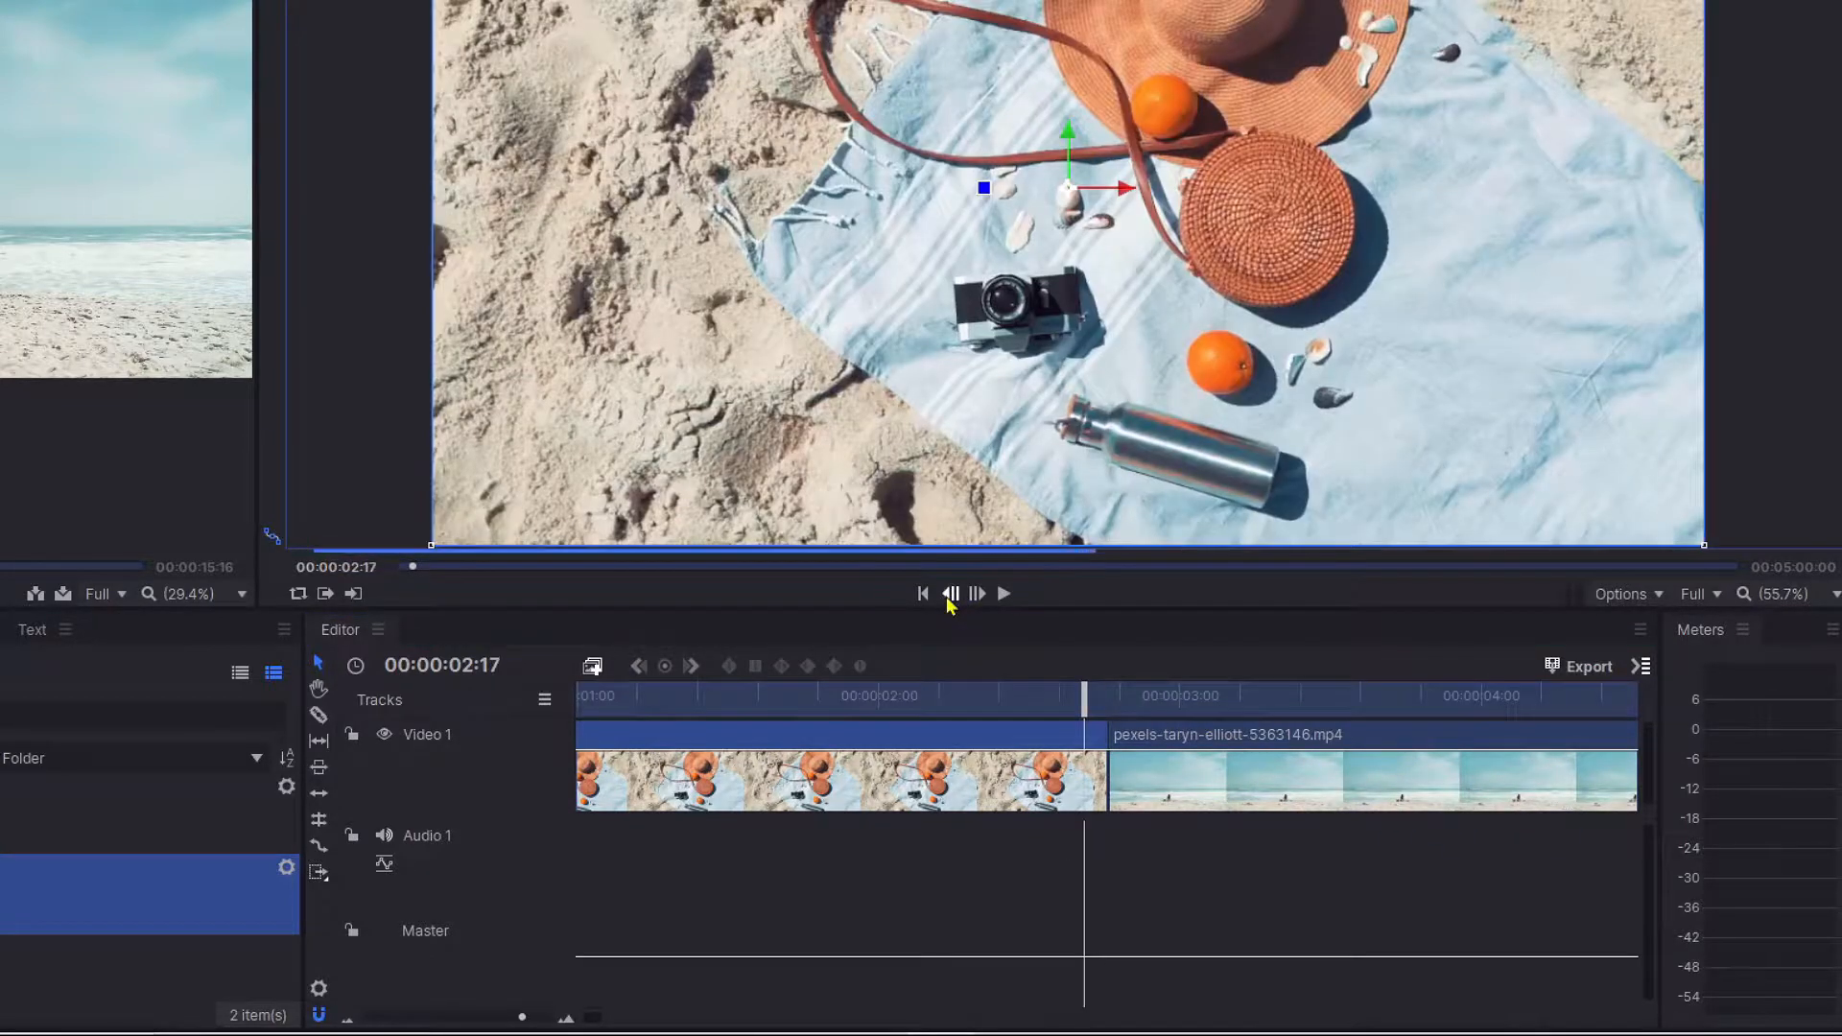
{"action": "left_click", "coordinate": [950, 595]}
{"action": "left_click", "coordinate": [950, 595]}
{"action": "left_click", "coordinate": [950, 595]}
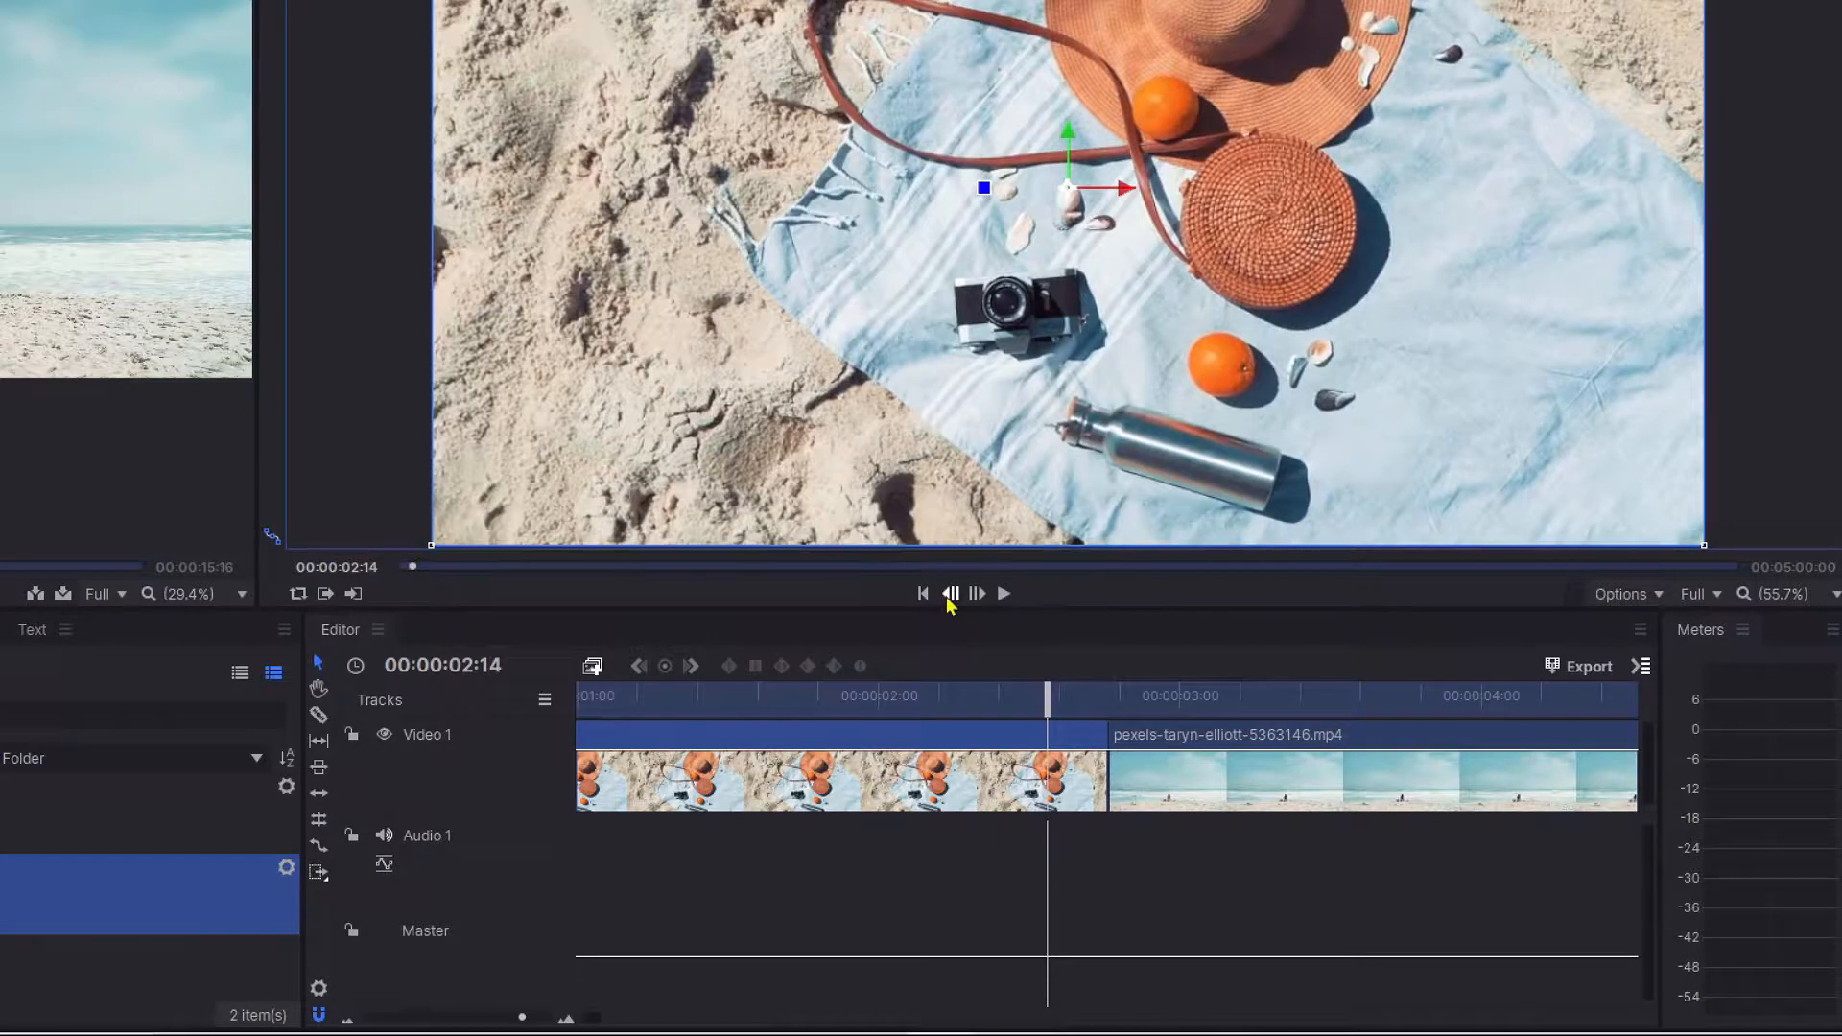
{"action": "left_click", "coordinate": [320, 716]}
{"action": "left_click", "coordinate": [1044, 737]}
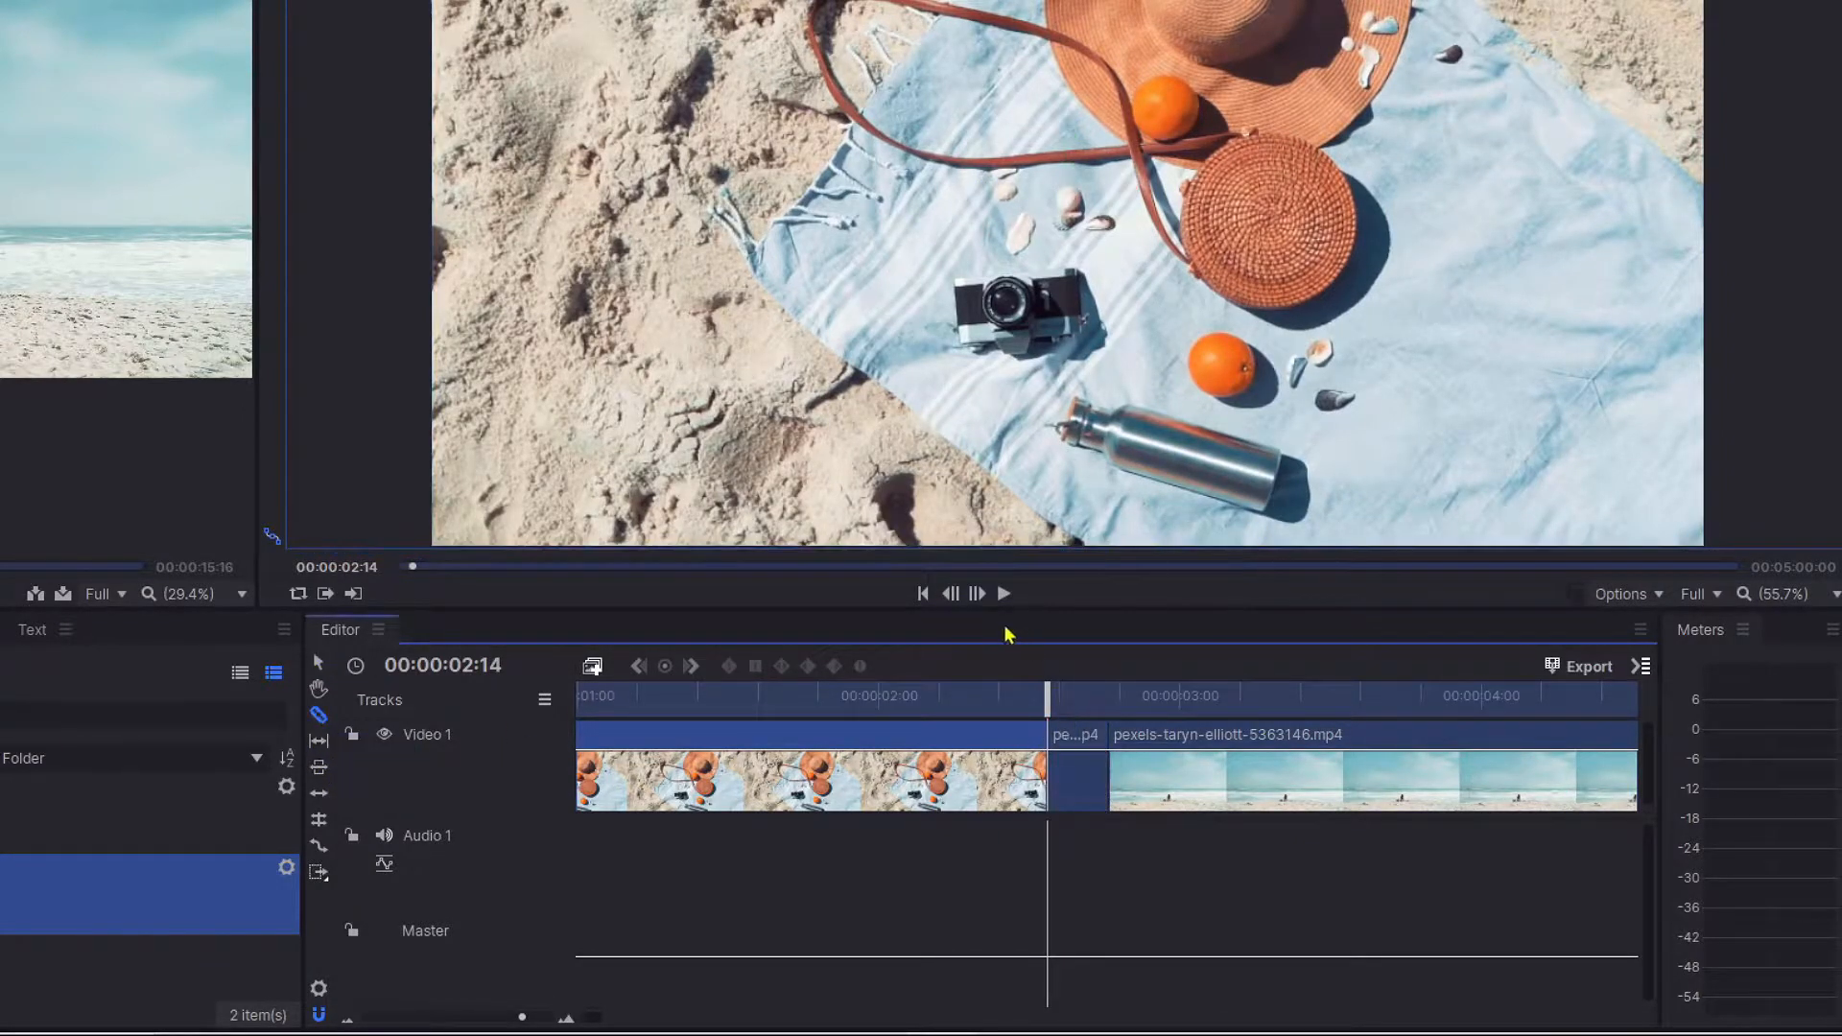
Slice the second clip seven frames after the cut between the two clips, at 00:00:03:01
{"action": "left_click_drag", "start_coordinate": [1044, 691], "coordinate": [1101, 696]}
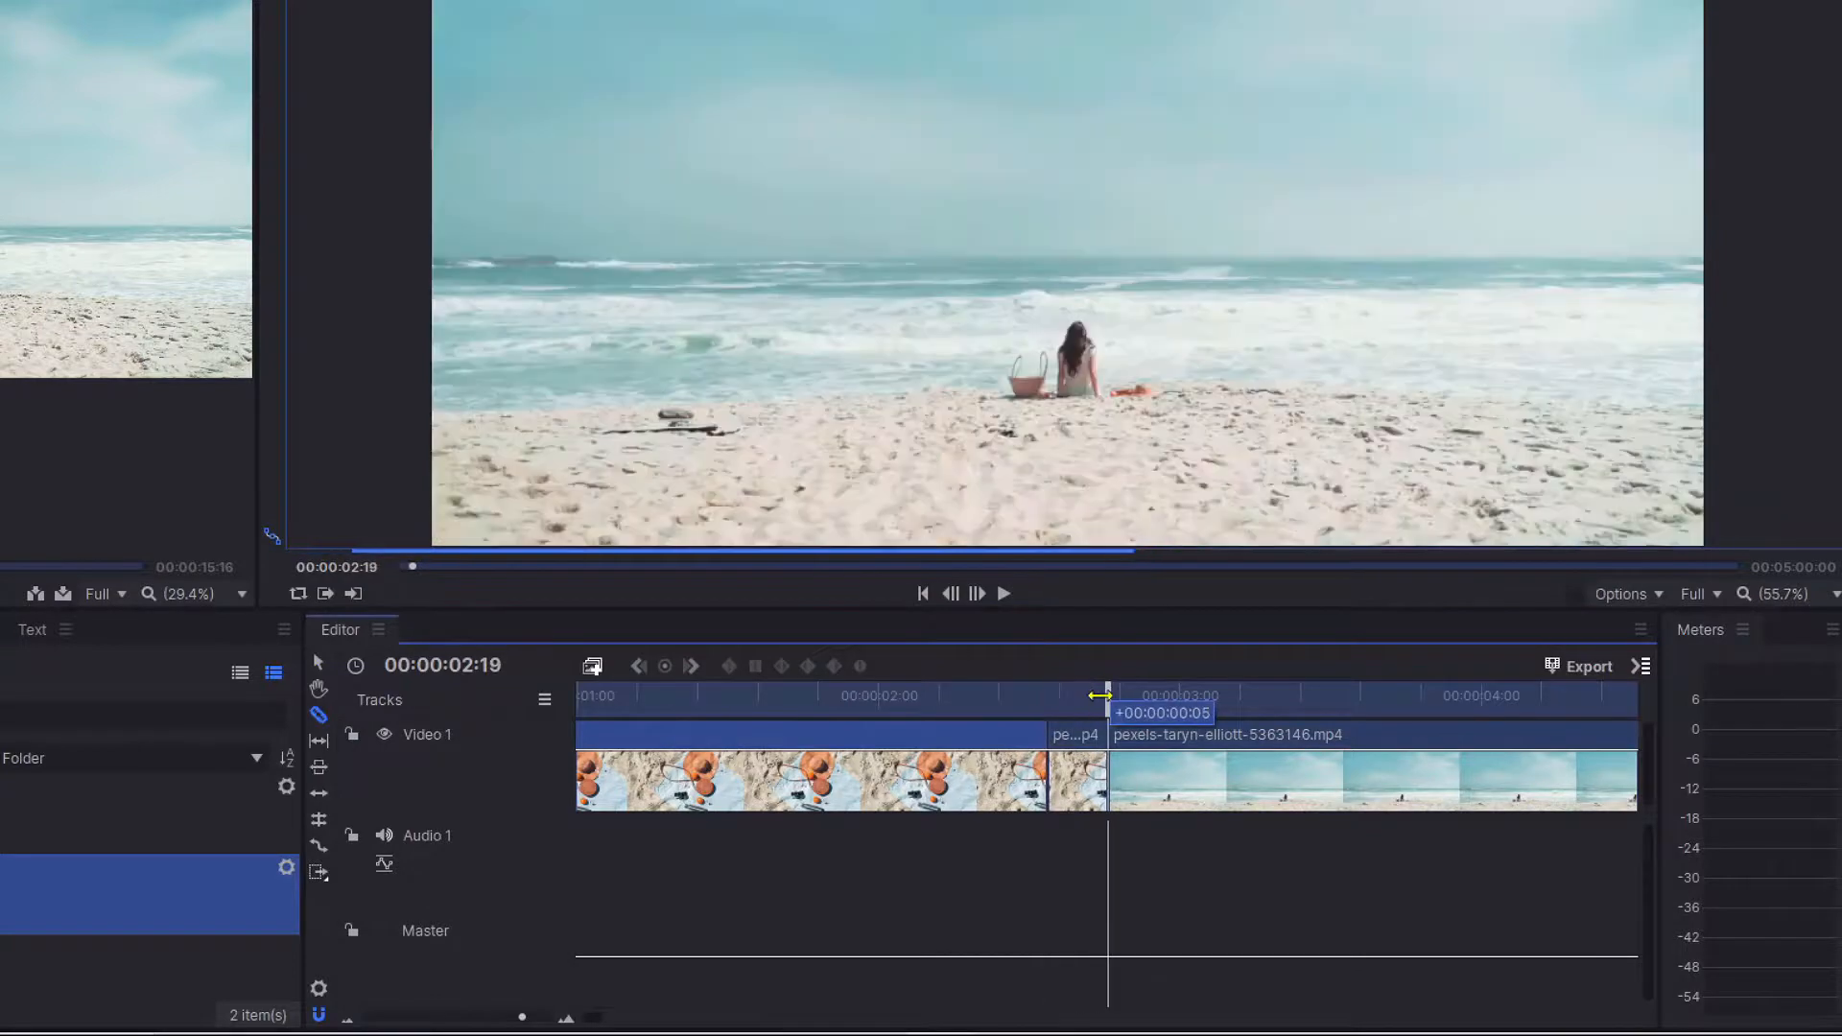
{"action": "left_click", "coordinate": [979, 594]}
{"action": "left_click", "coordinate": [979, 595]}
{"action": "left_click", "coordinate": [980, 596]}
{"action": "left_click", "coordinate": [981, 597]}
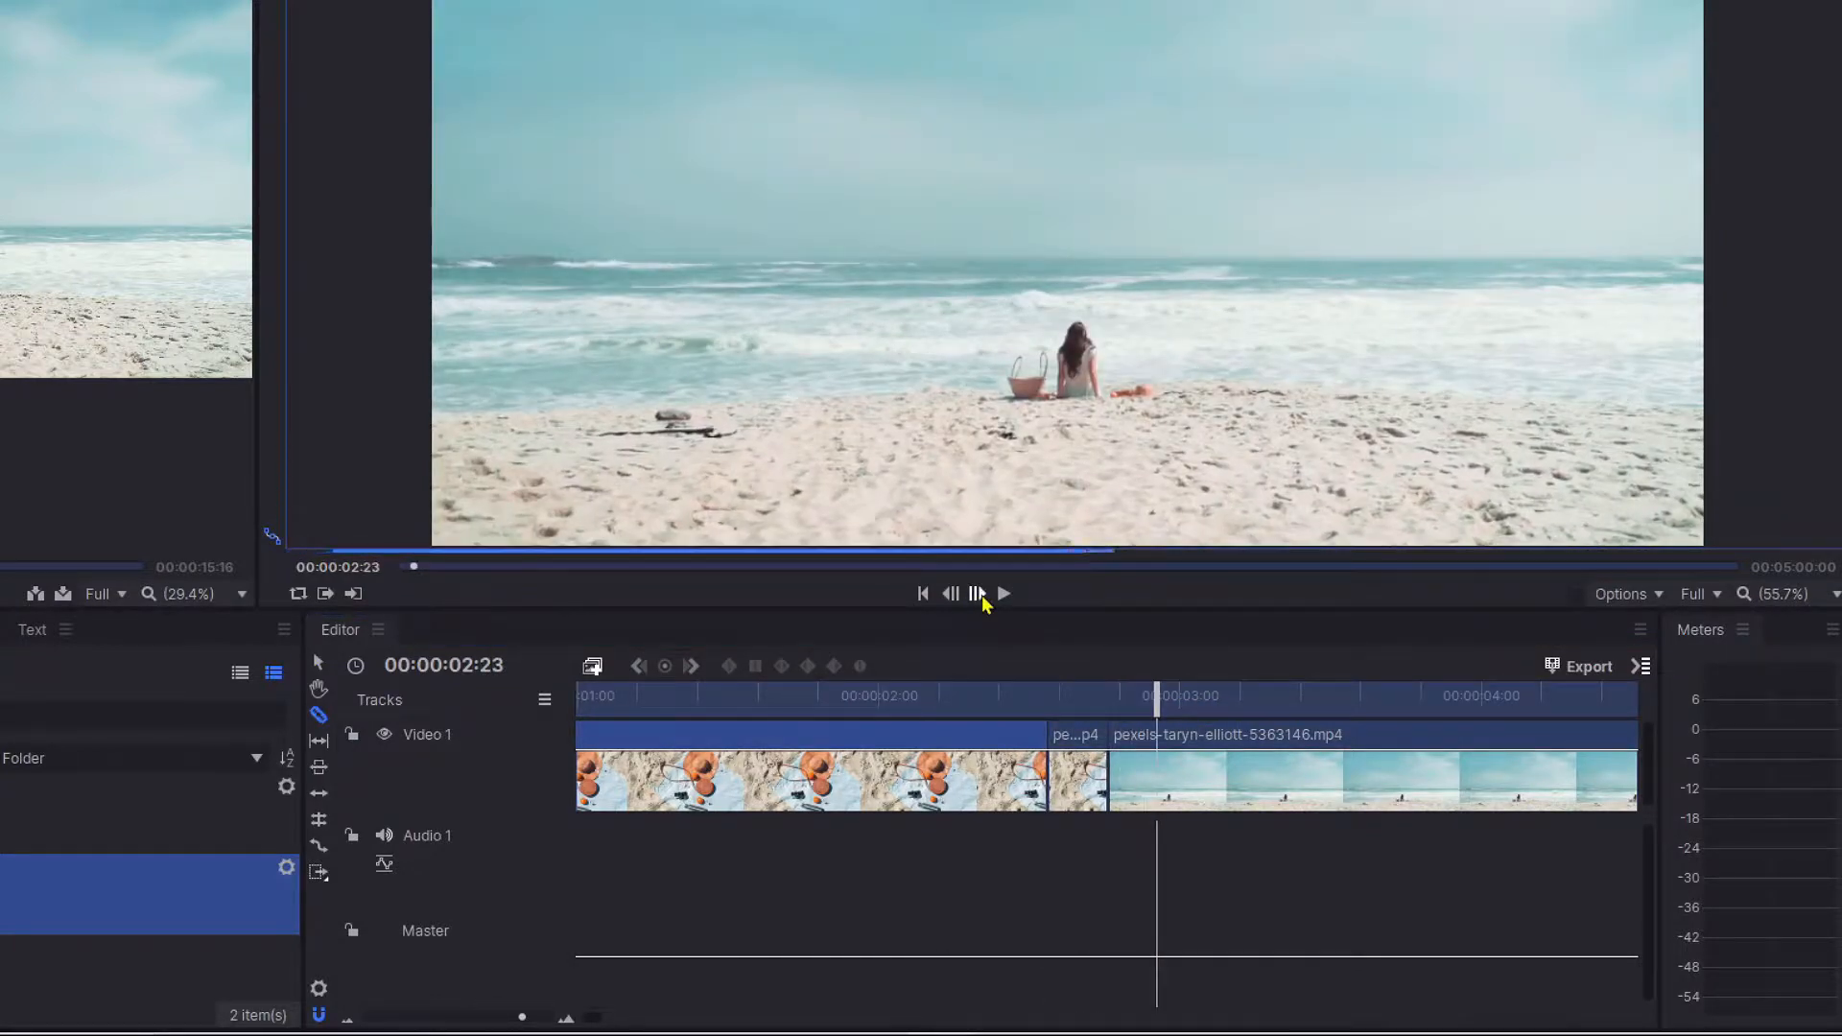
{"action": "left_click", "coordinate": [979, 595]}
{"action": "left_click", "coordinate": [980, 595]}
{"action": "left_click", "coordinate": [980, 595]}
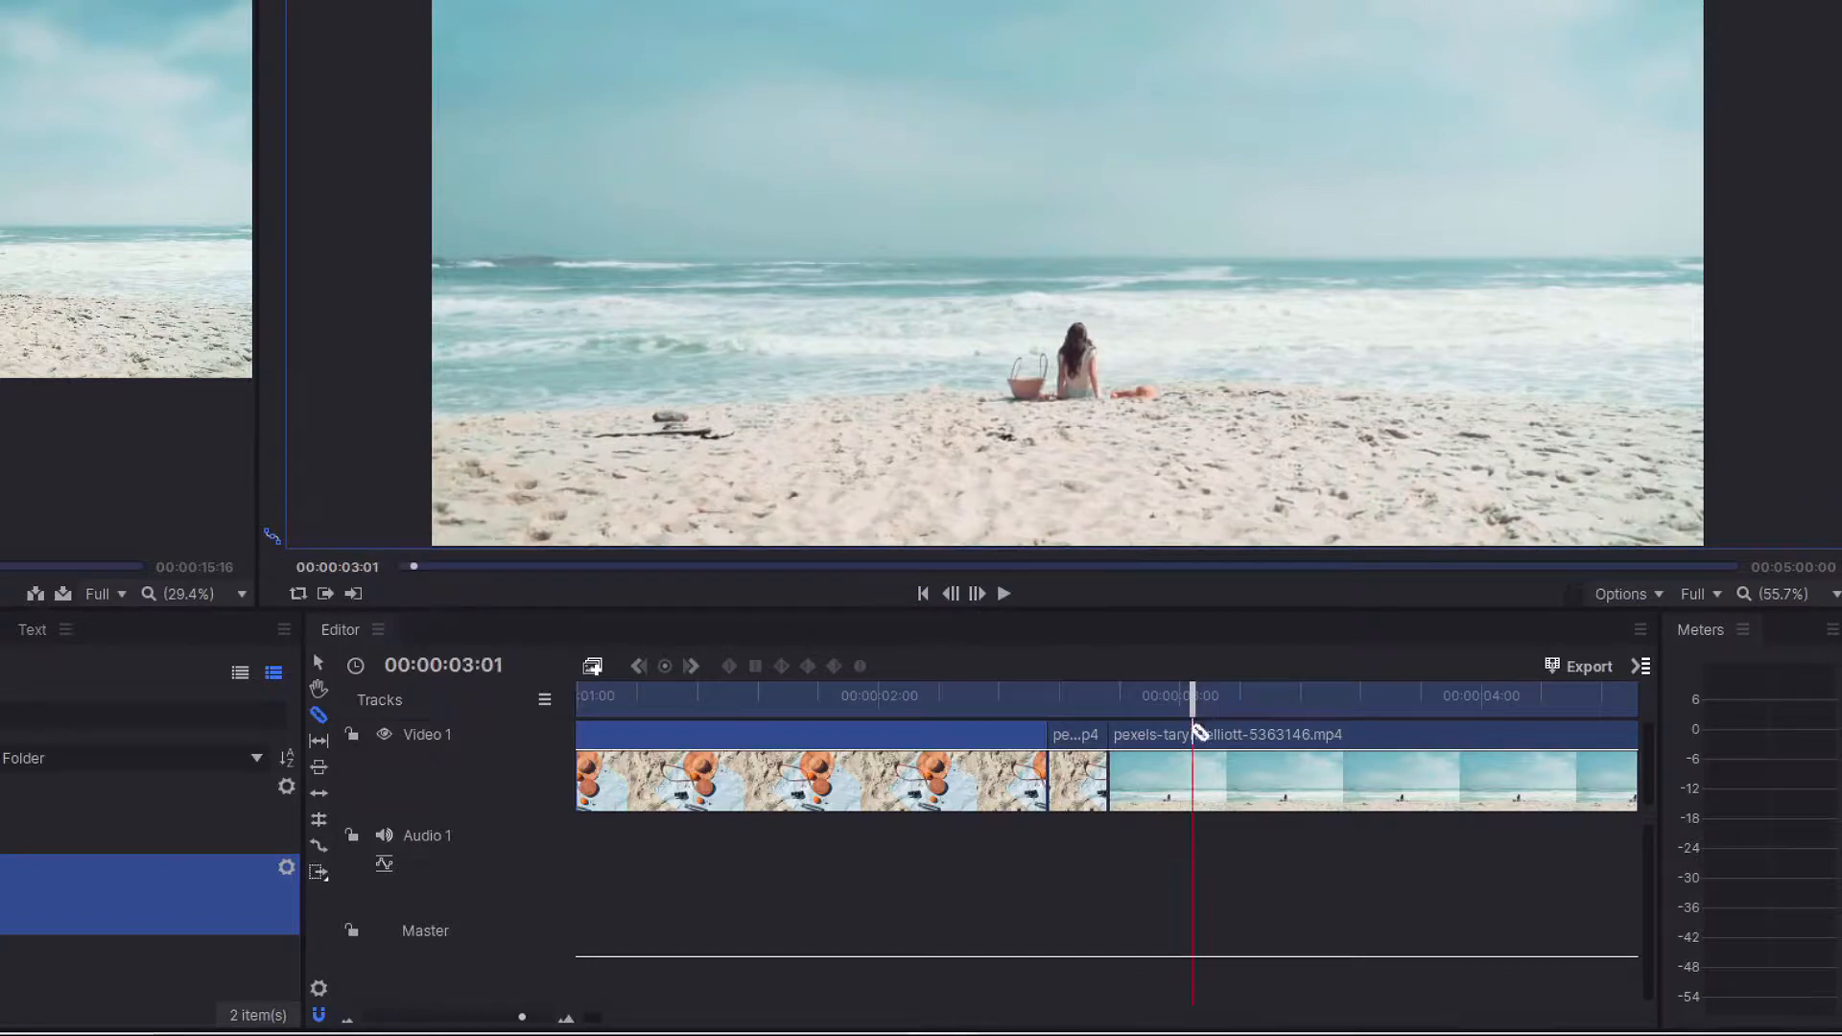
{"action": "left_click", "coordinate": [1194, 734]}
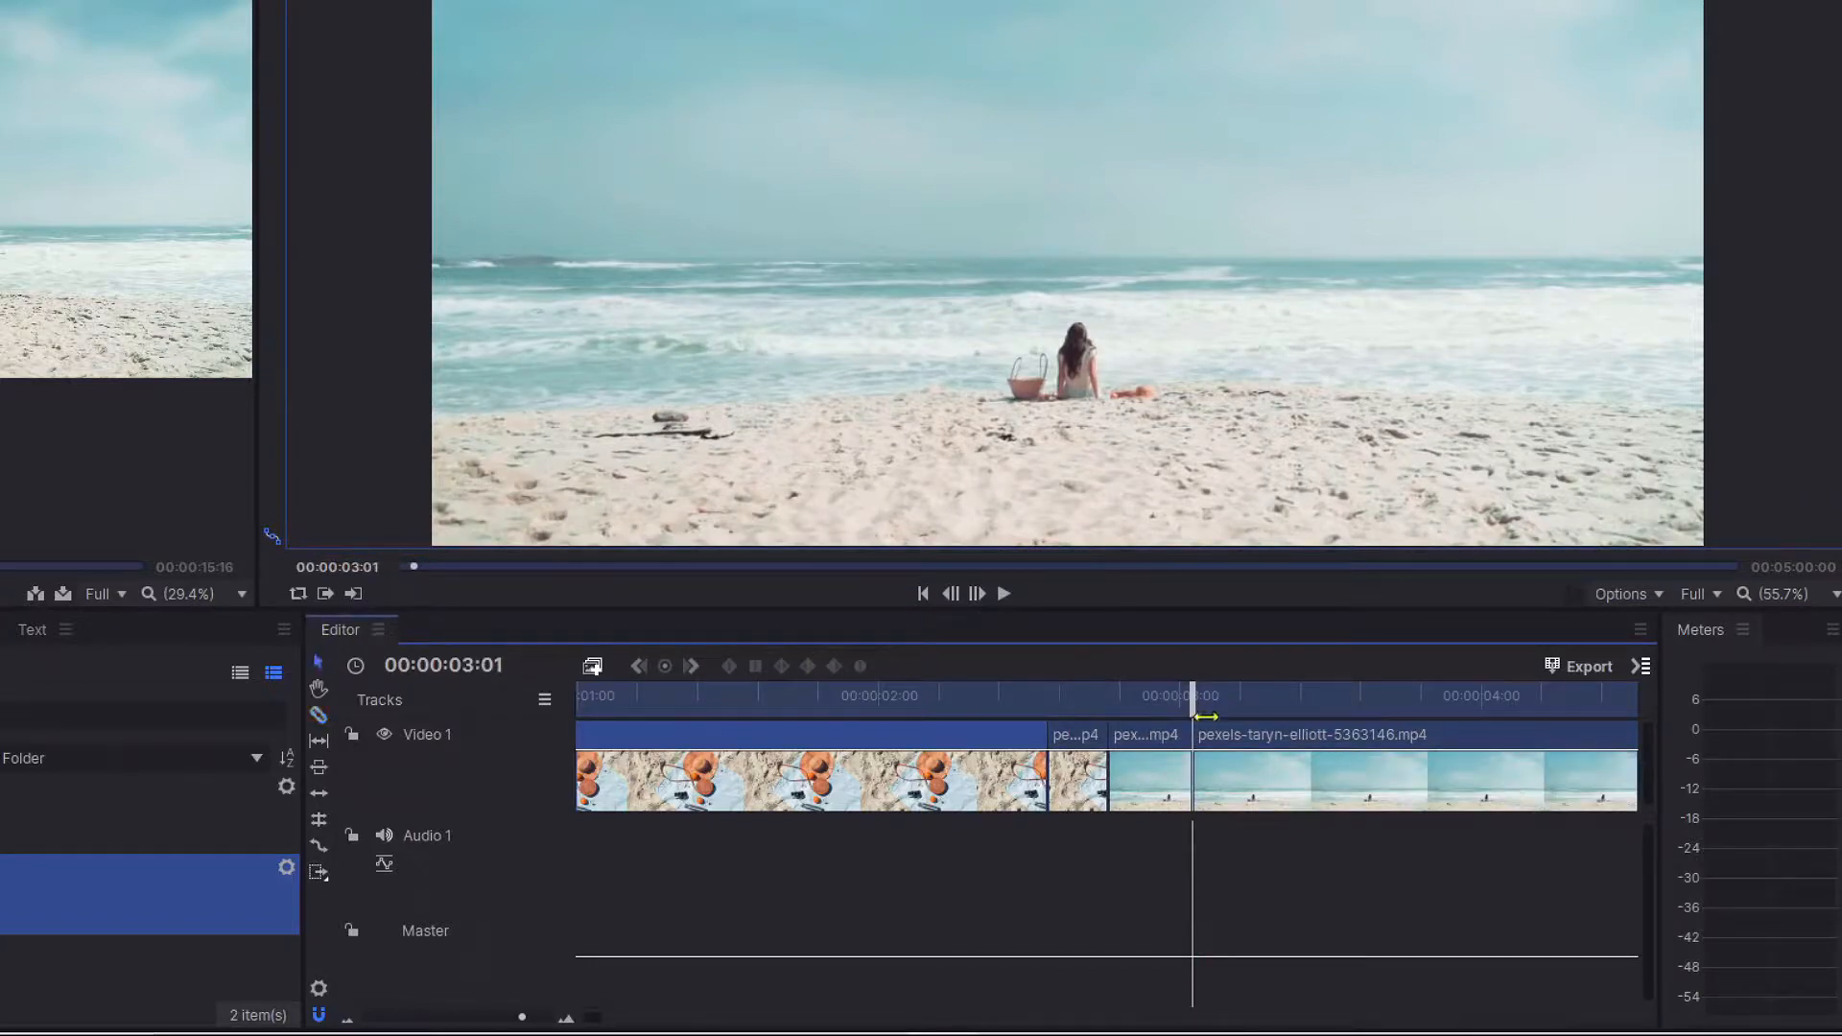
Convert the short segment before the cut into a composite shot named comp1, taking its properties from the selected clip
{"action": "left_click_drag", "start_coordinate": [1206, 690], "coordinate": [1101, 708]}
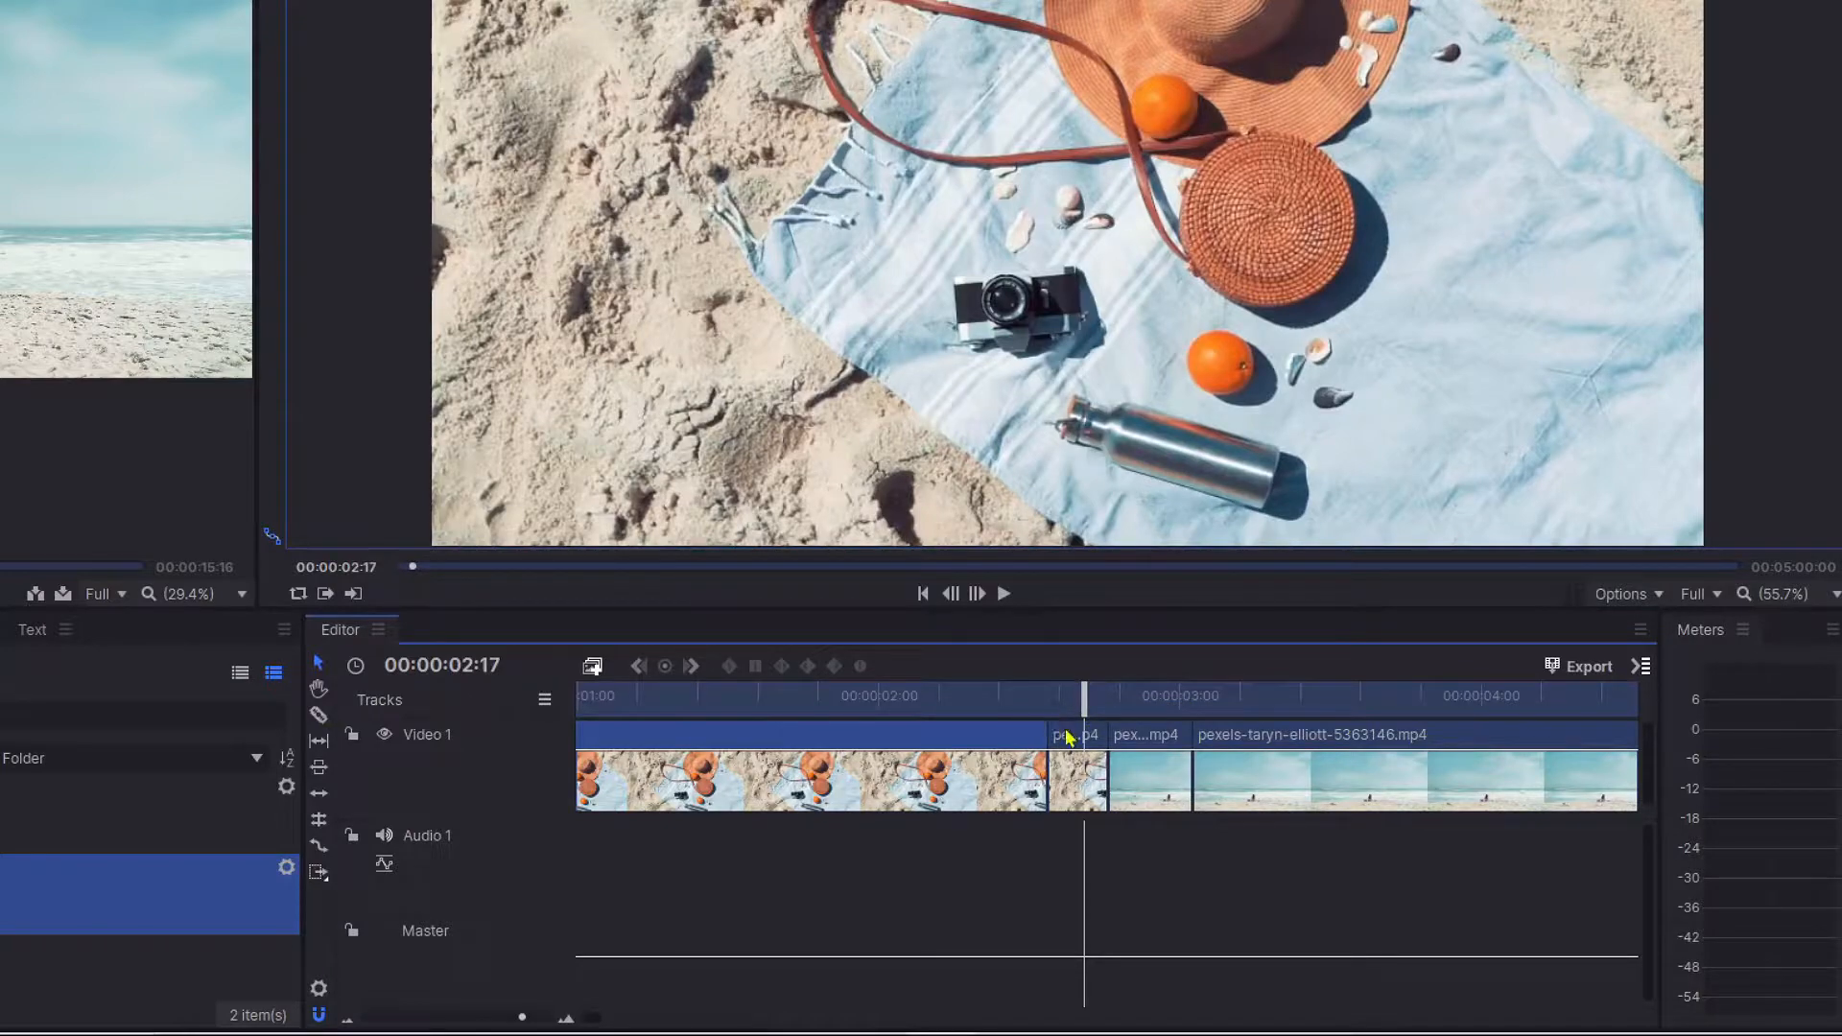
{"action": "right_click", "coordinate": [1069, 738]}
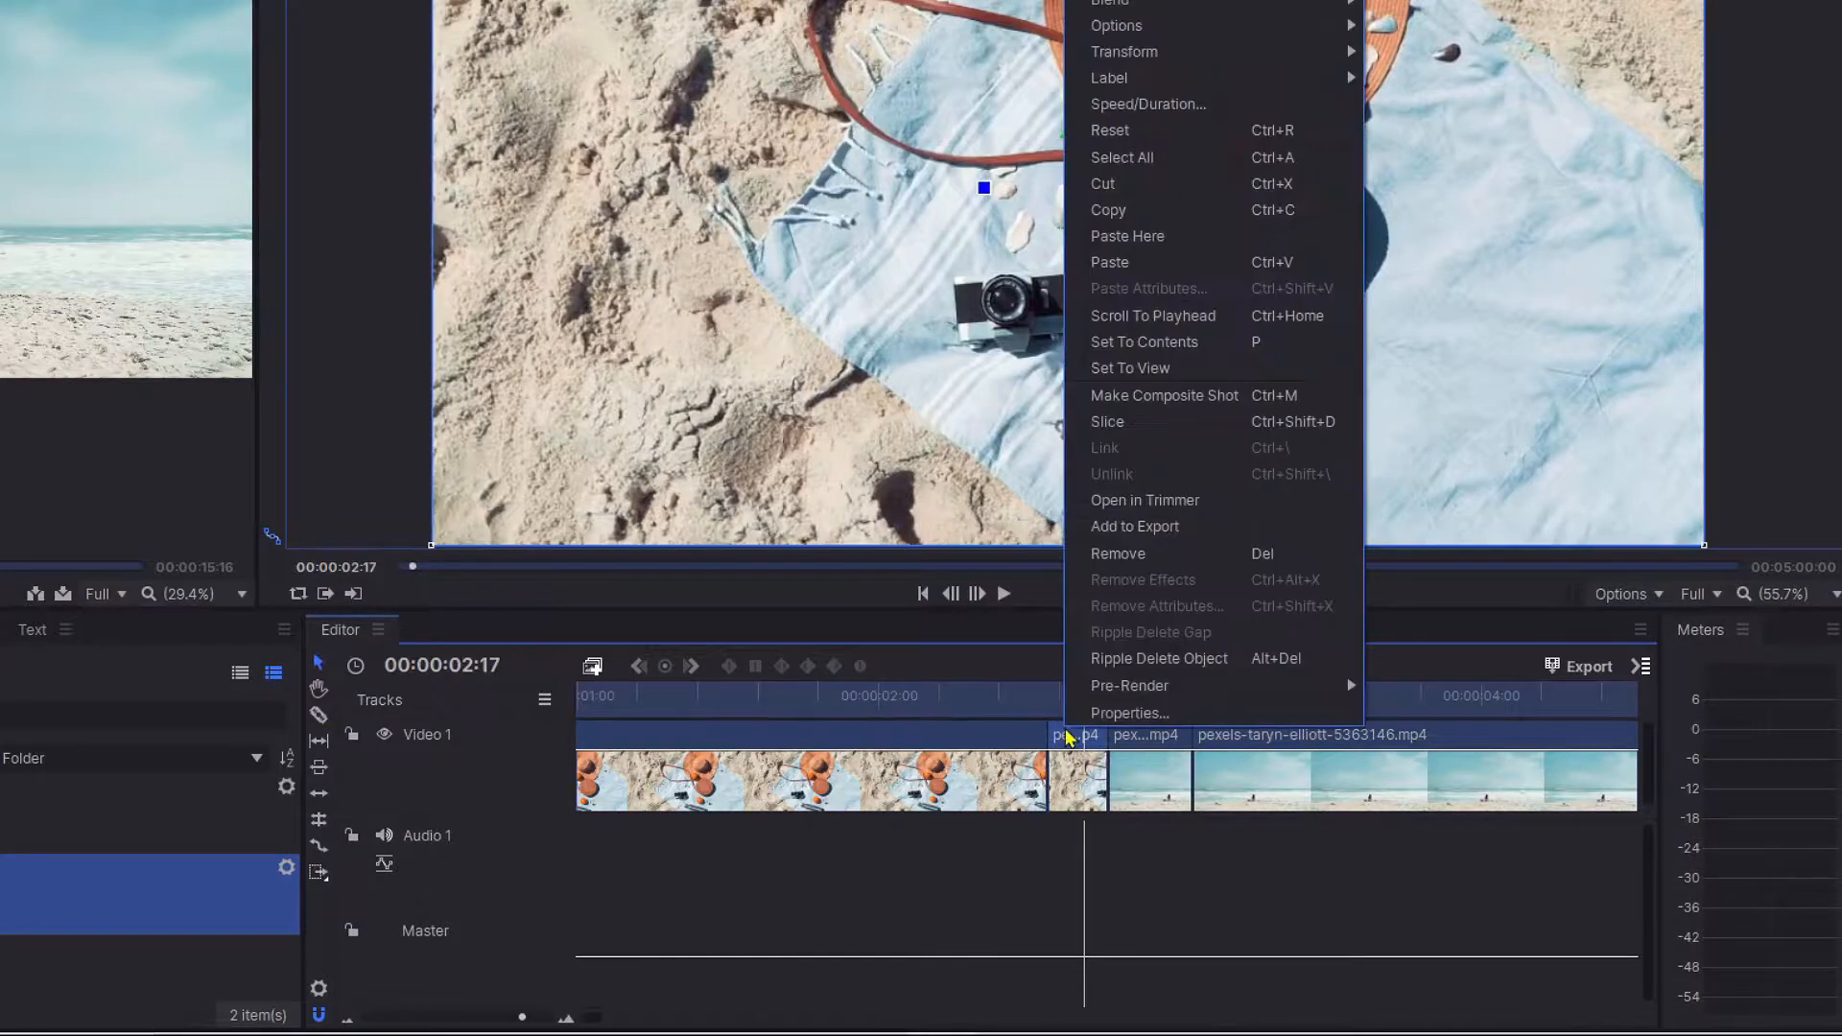
{"action": "left_click", "coordinate": [1158, 398]}
{"action": "key", "text": "BackSpace"}
{"action": "key", "text": "BackSpace"}
{"action": "key", "text": "BackSpace"}
{"action": "key", "text": "BackSpace"}
{"action": "key", "text": "BackSpace"}
{"action": "key", "text": "BackSpace"}
{"action": "key", "text": "BackSpace"}
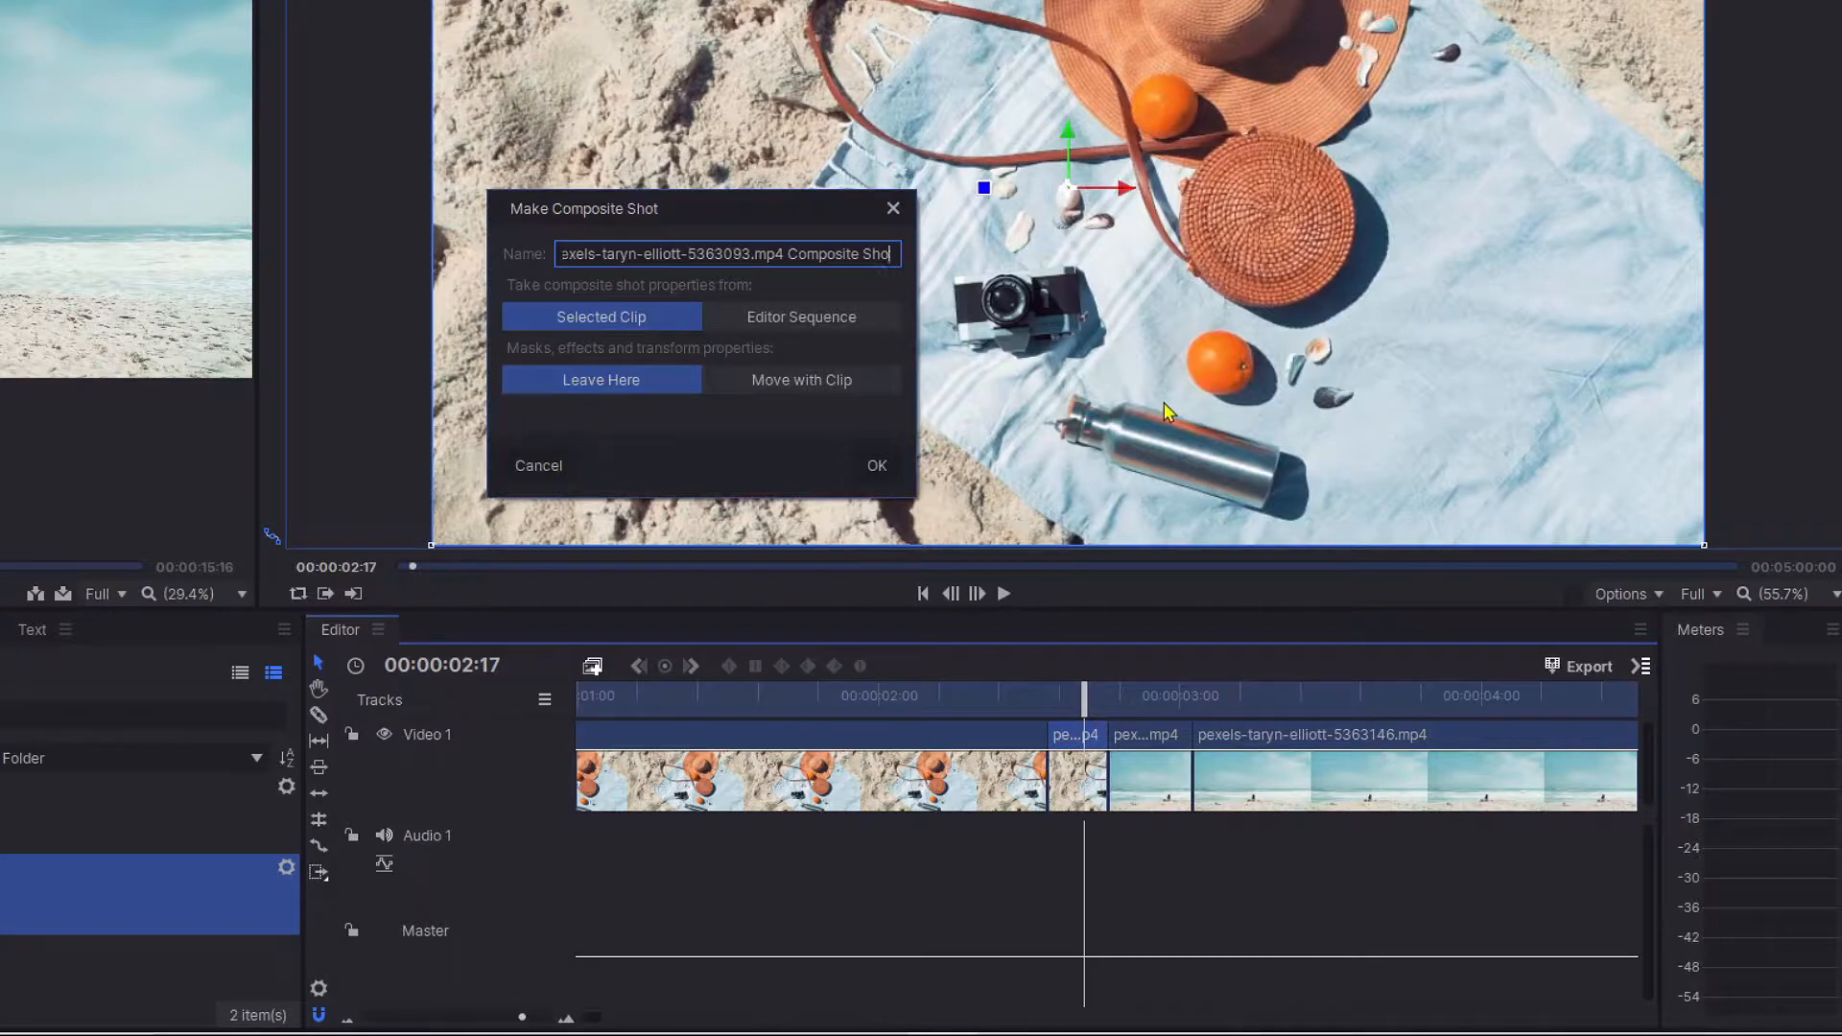
{"action": "key", "text": "BackSpace"}
{"action": "key", "text": "BackSpace"}
{"action": "key", "text": "BackSpace"}
{"action": "key", "text": "BackSpace"}
{"action": "key", "text": "BackSpace"}
{"action": "key", "text": "BackSpace"}
{"action": "key", "text": "BackSpace"}
{"action": "key", "text": "BackSpace"}
{"action": "key", "text": "BackSpace"}
{"action": "key", "text": "BackSpace"}
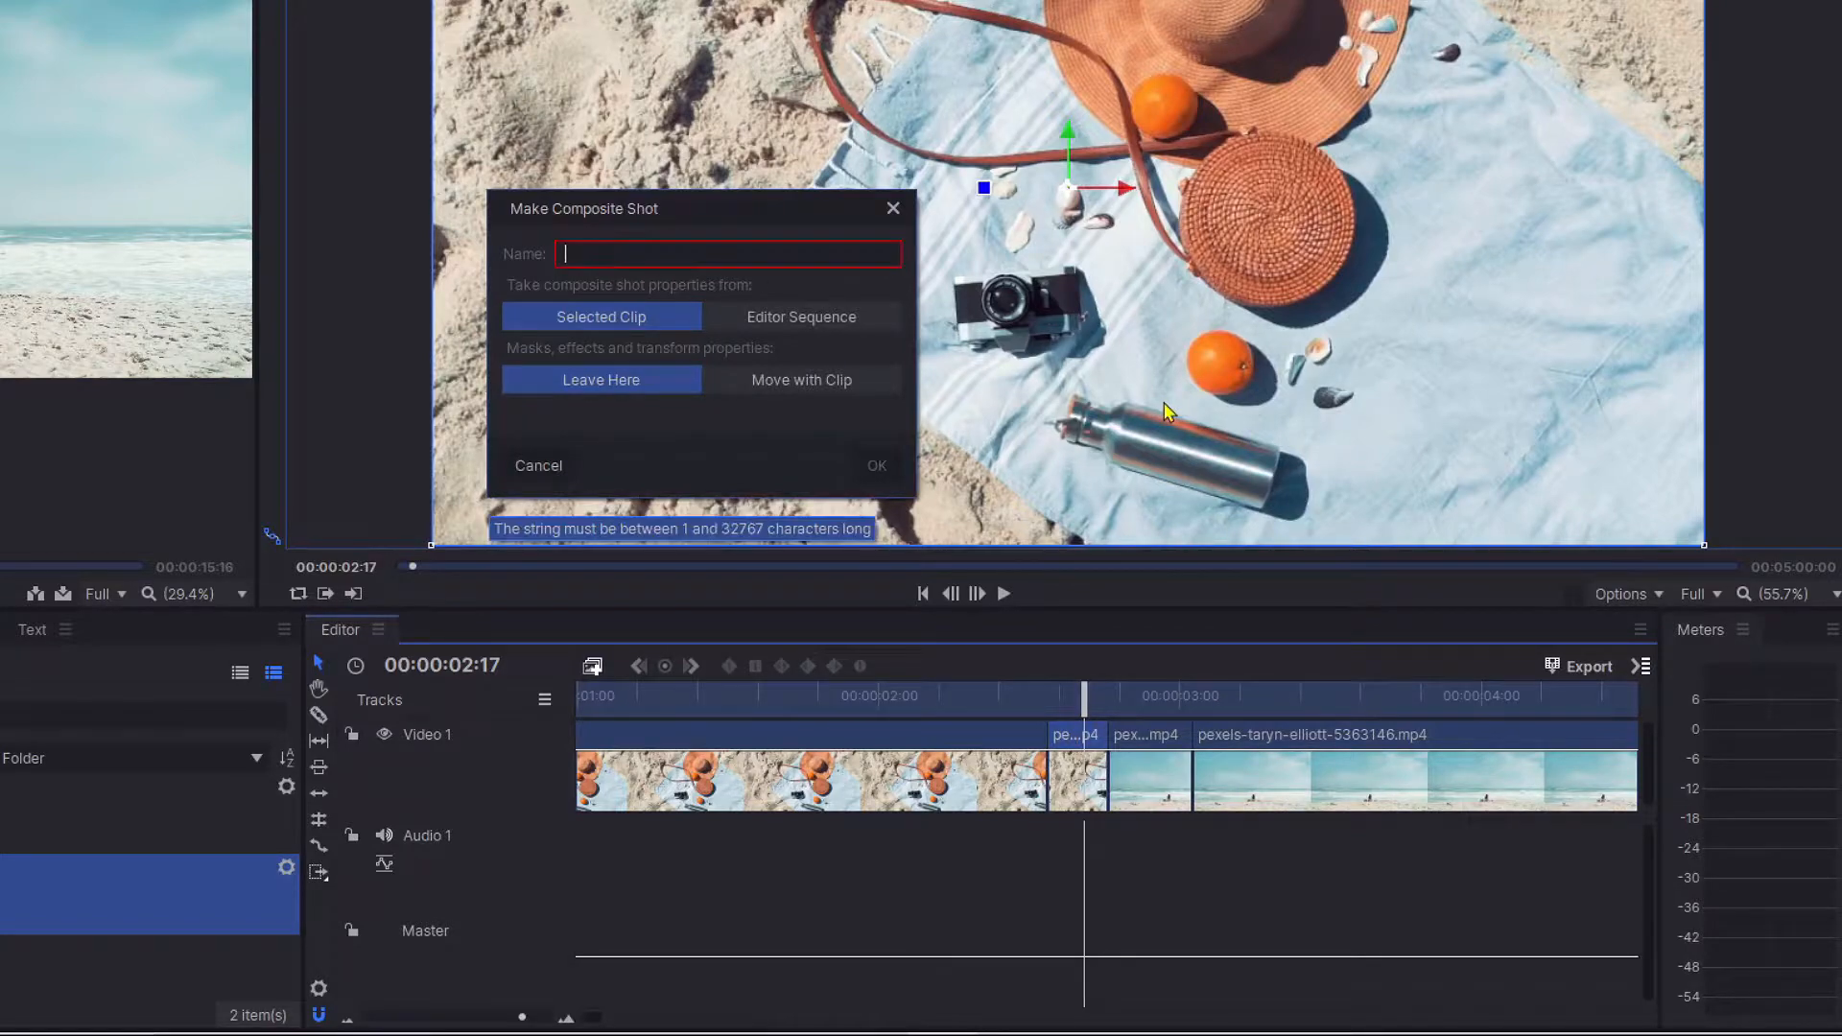
{"action": "type", "text": "comp1"}
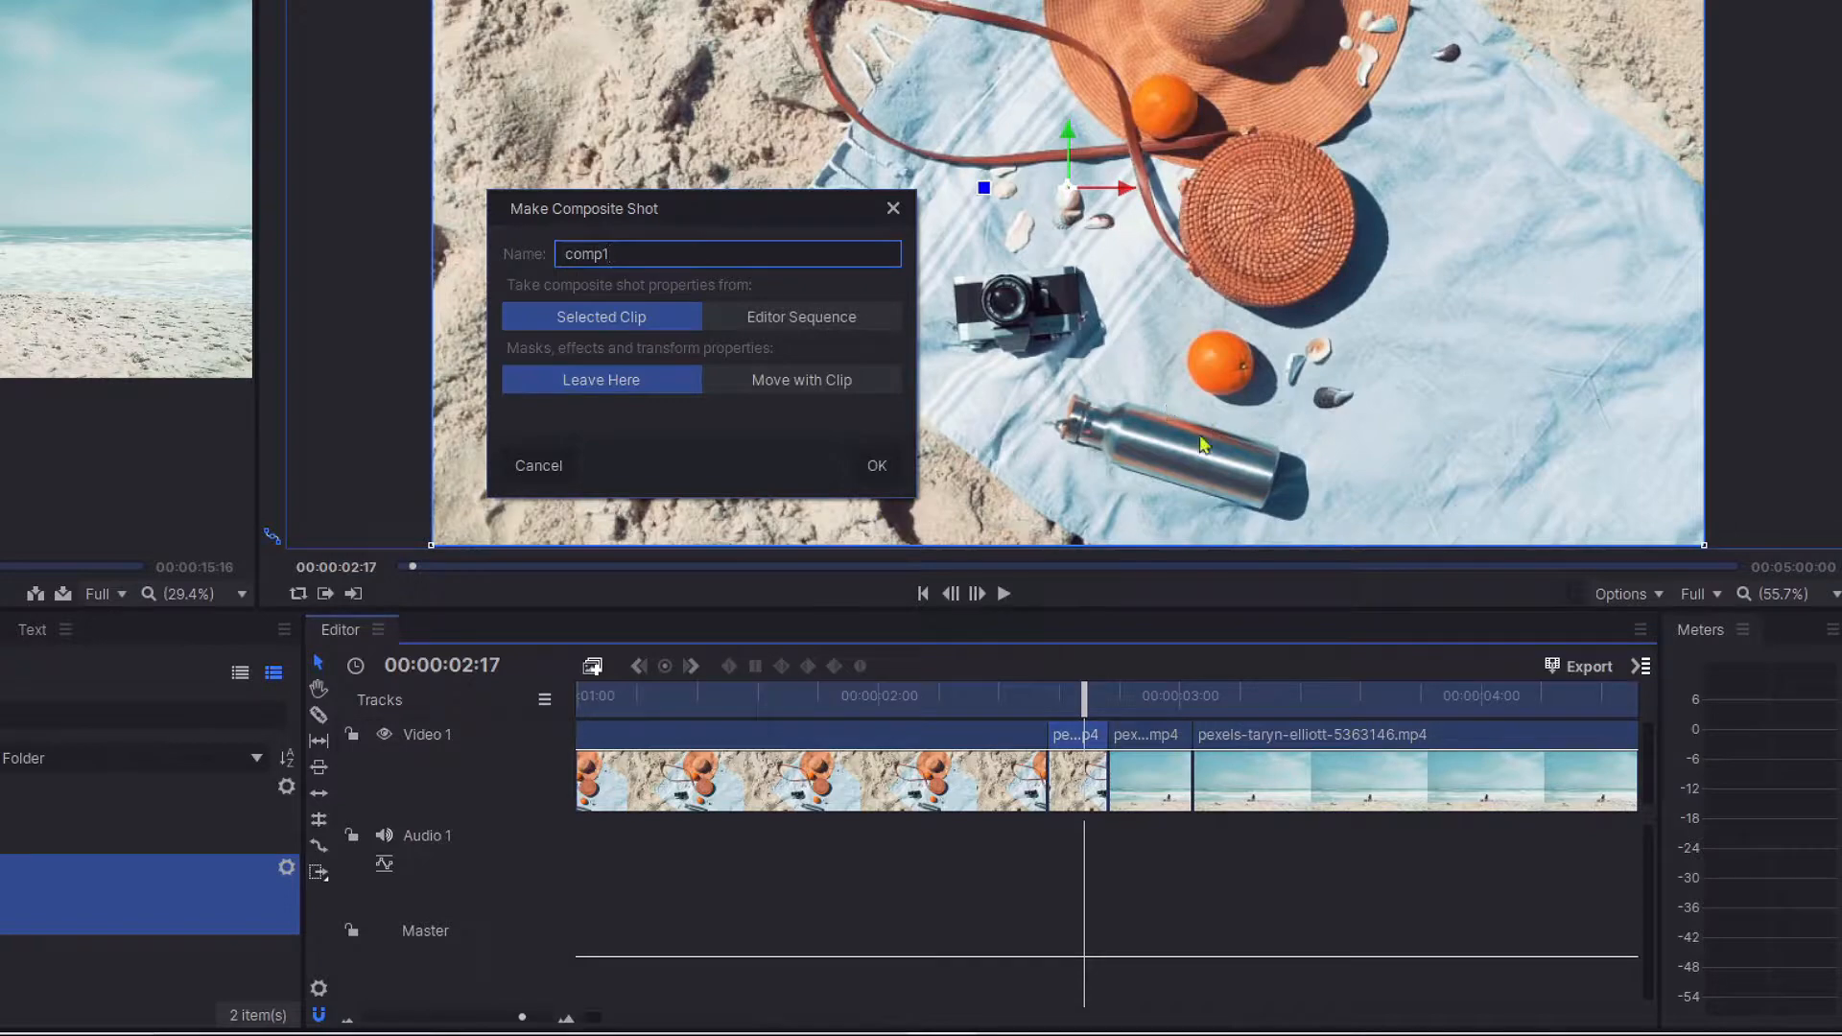
{"action": "left_click", "coordinate": [876, 465]}
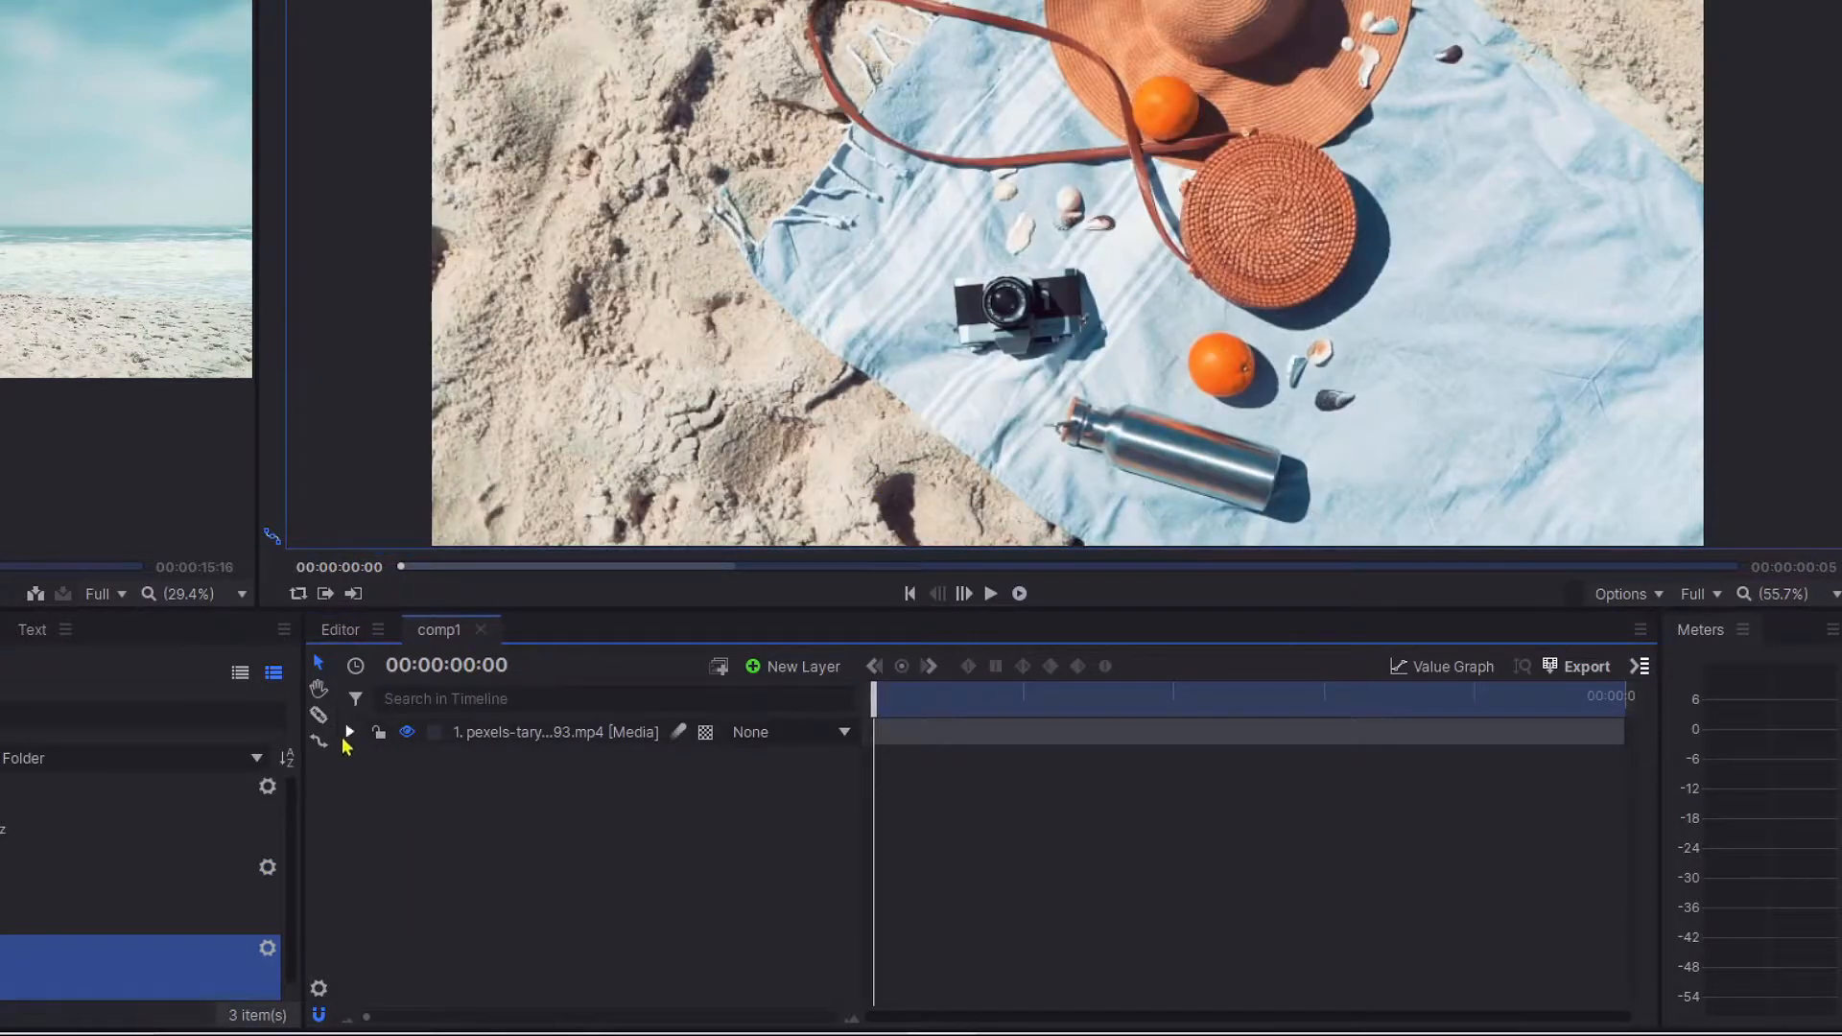
Add Position and Scale keyframes to the comp1 layer at the first frame
{"action": "left_click", "coordinate": [349, 732]}
{"action": "left_click", "coordinate": [374, 841]}
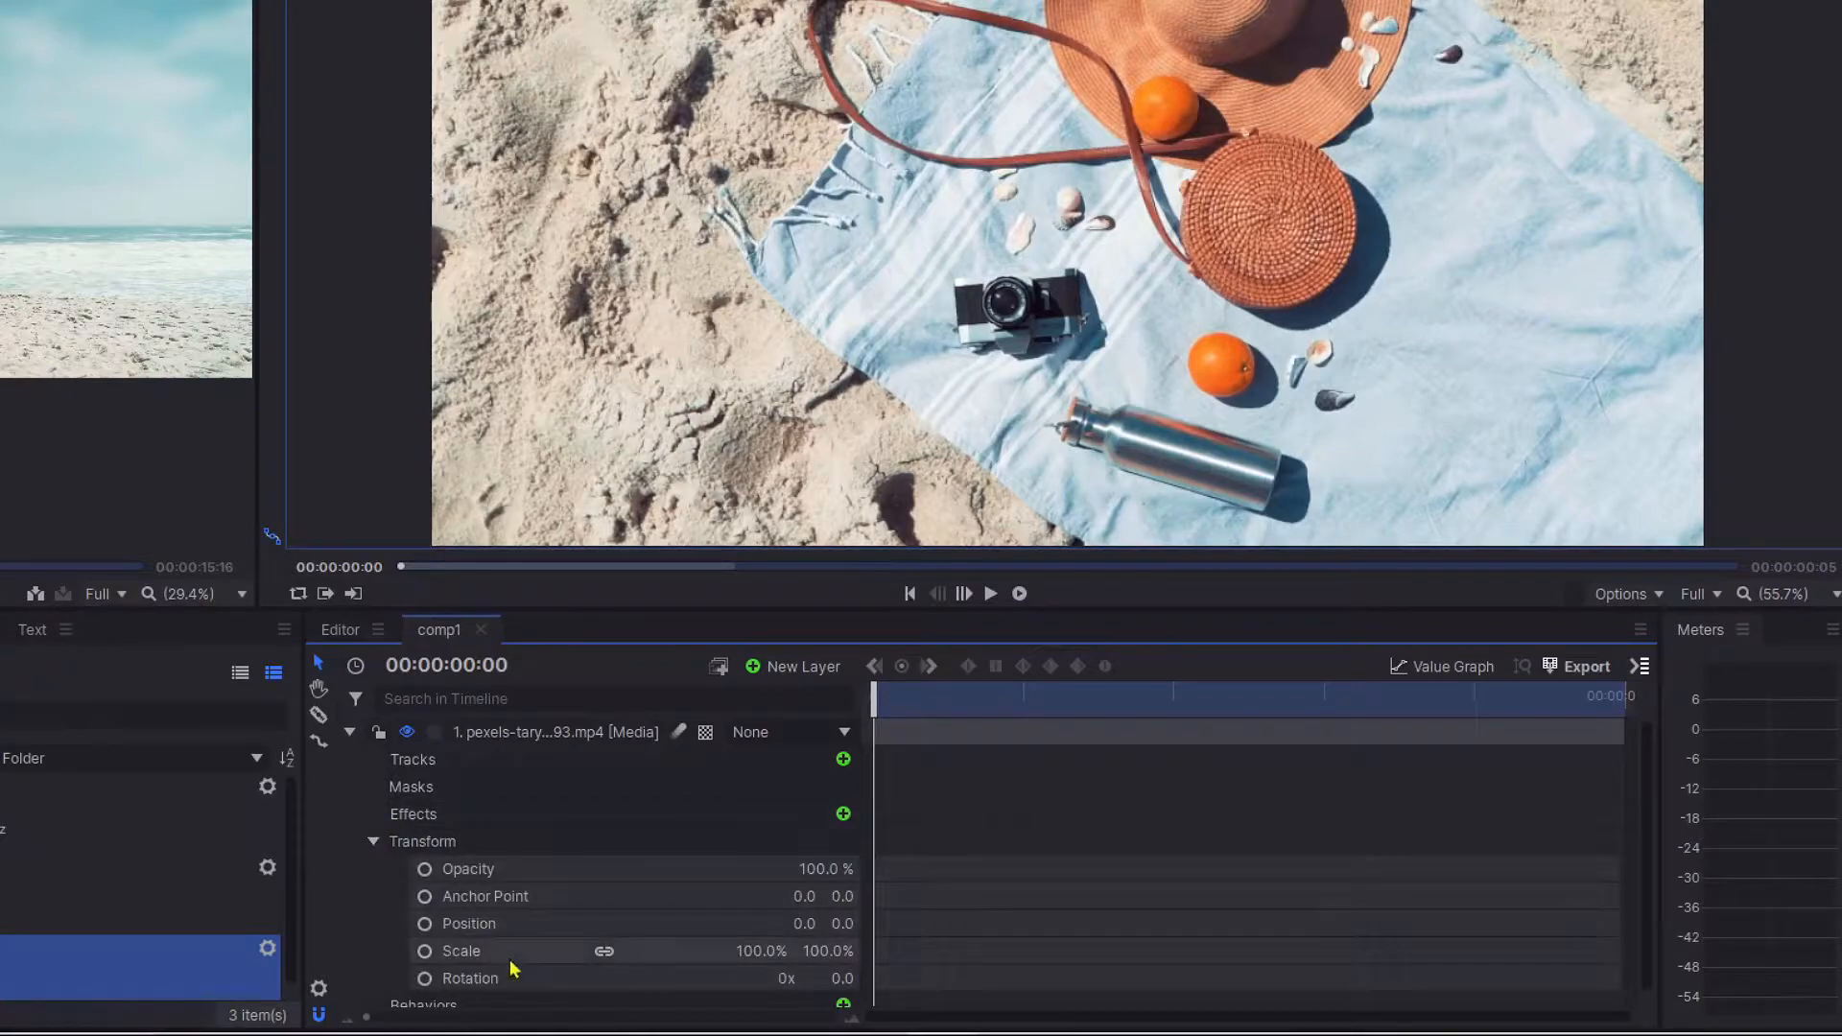
{"action": "left_click", "coordinate": [424, 923]}
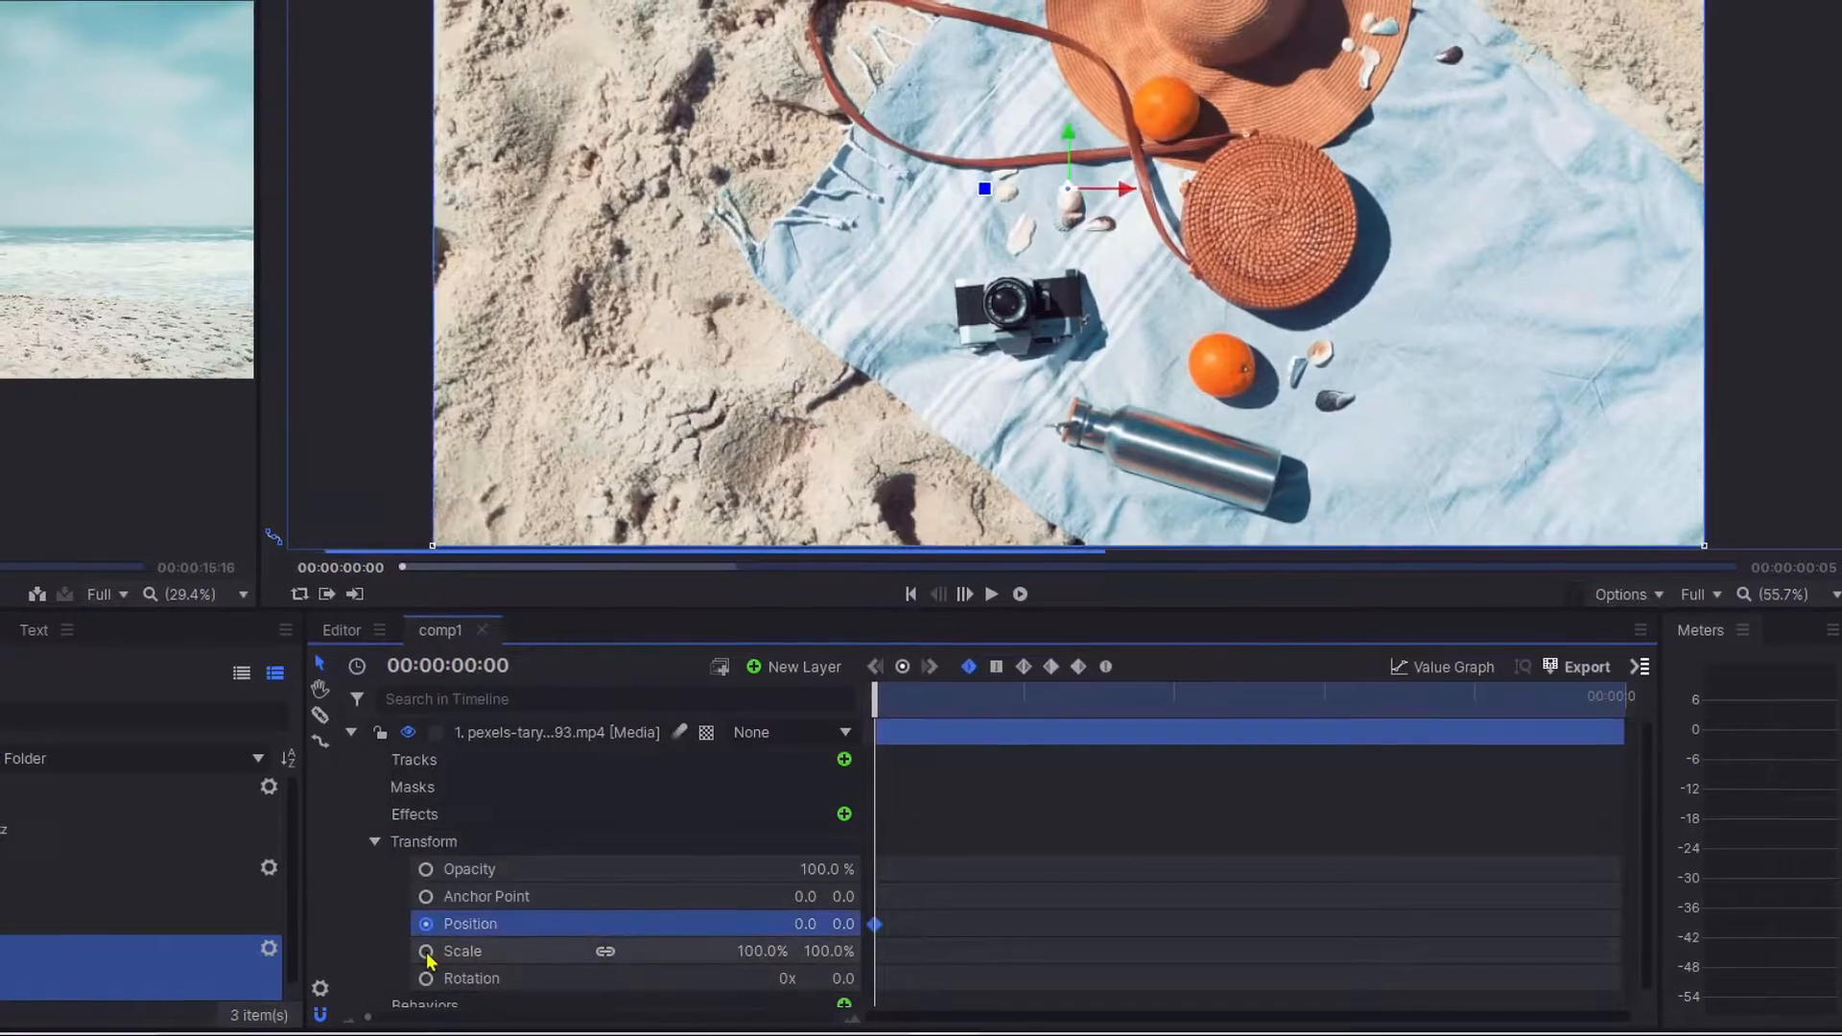
{"action": "left_click", "coordinate": [425, 951]}
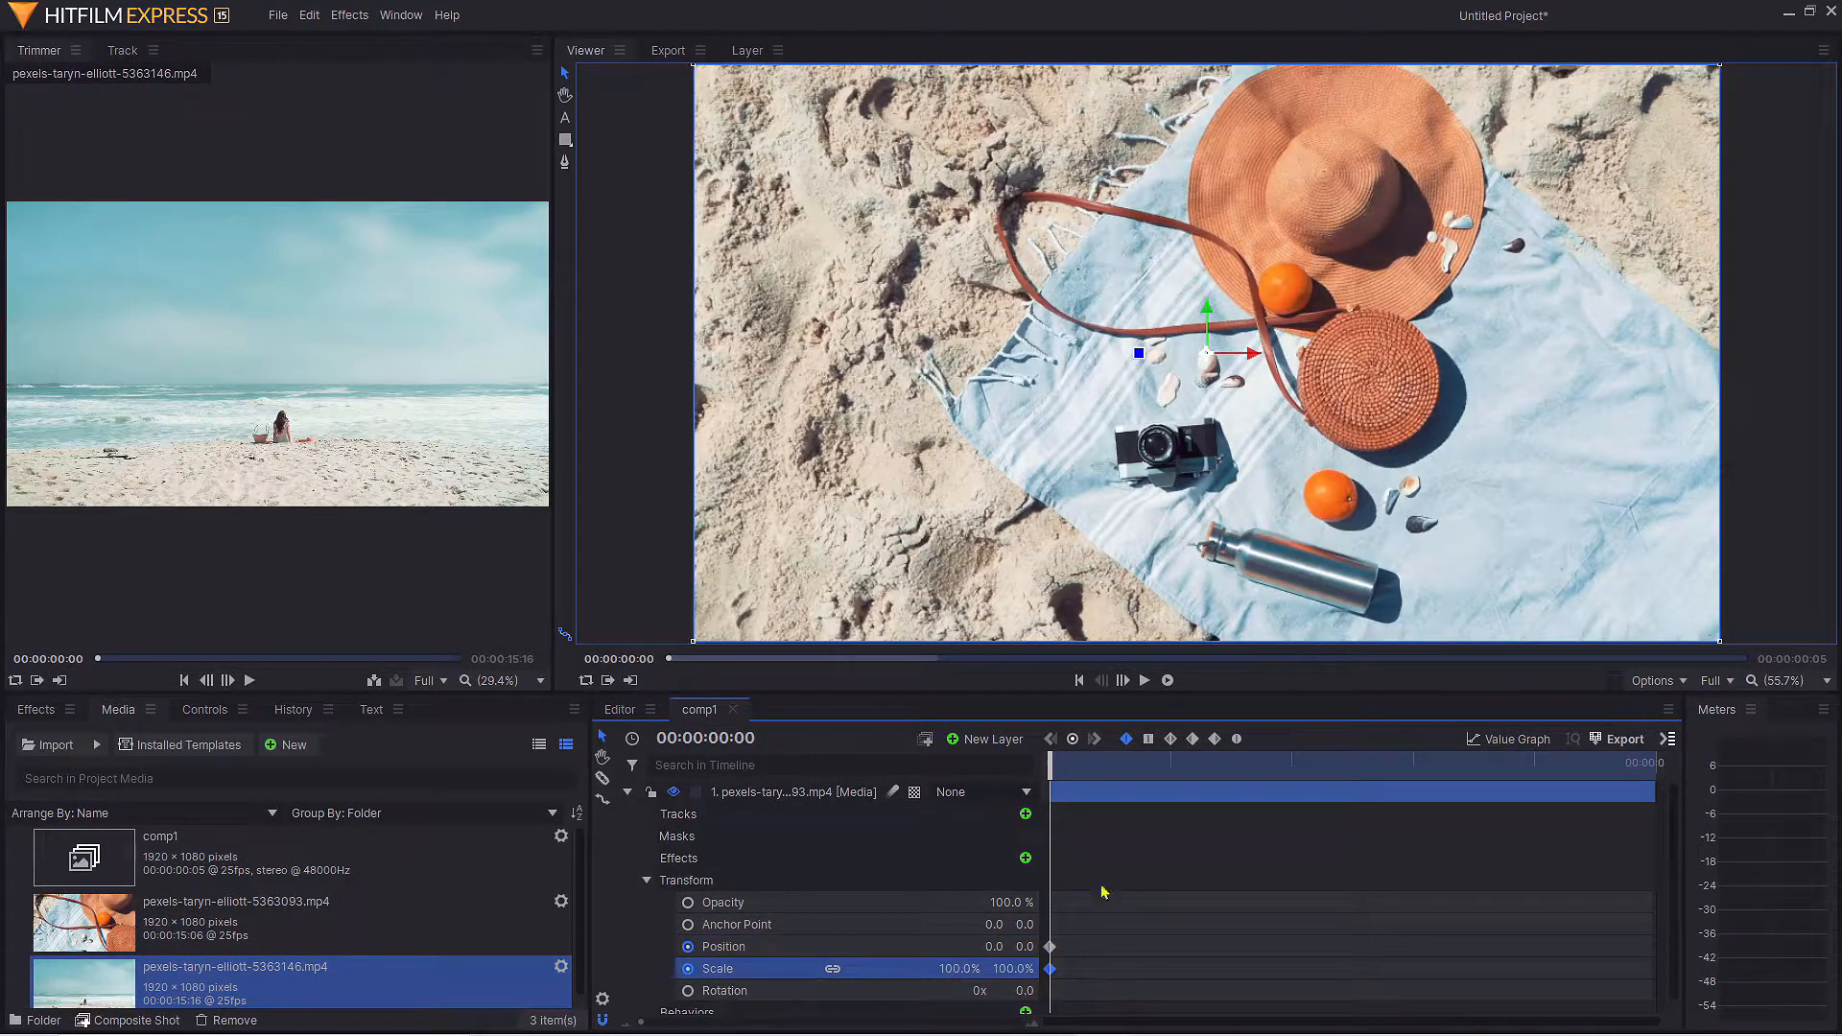
At 00:00:00:04 in comp1, squash the layer horizontally into a thin central strip, about 0.6% horizontal scale
{"action": "left_click_drag", "start_coordinate": [1056, 765], "coordinate": [1601, 769]}
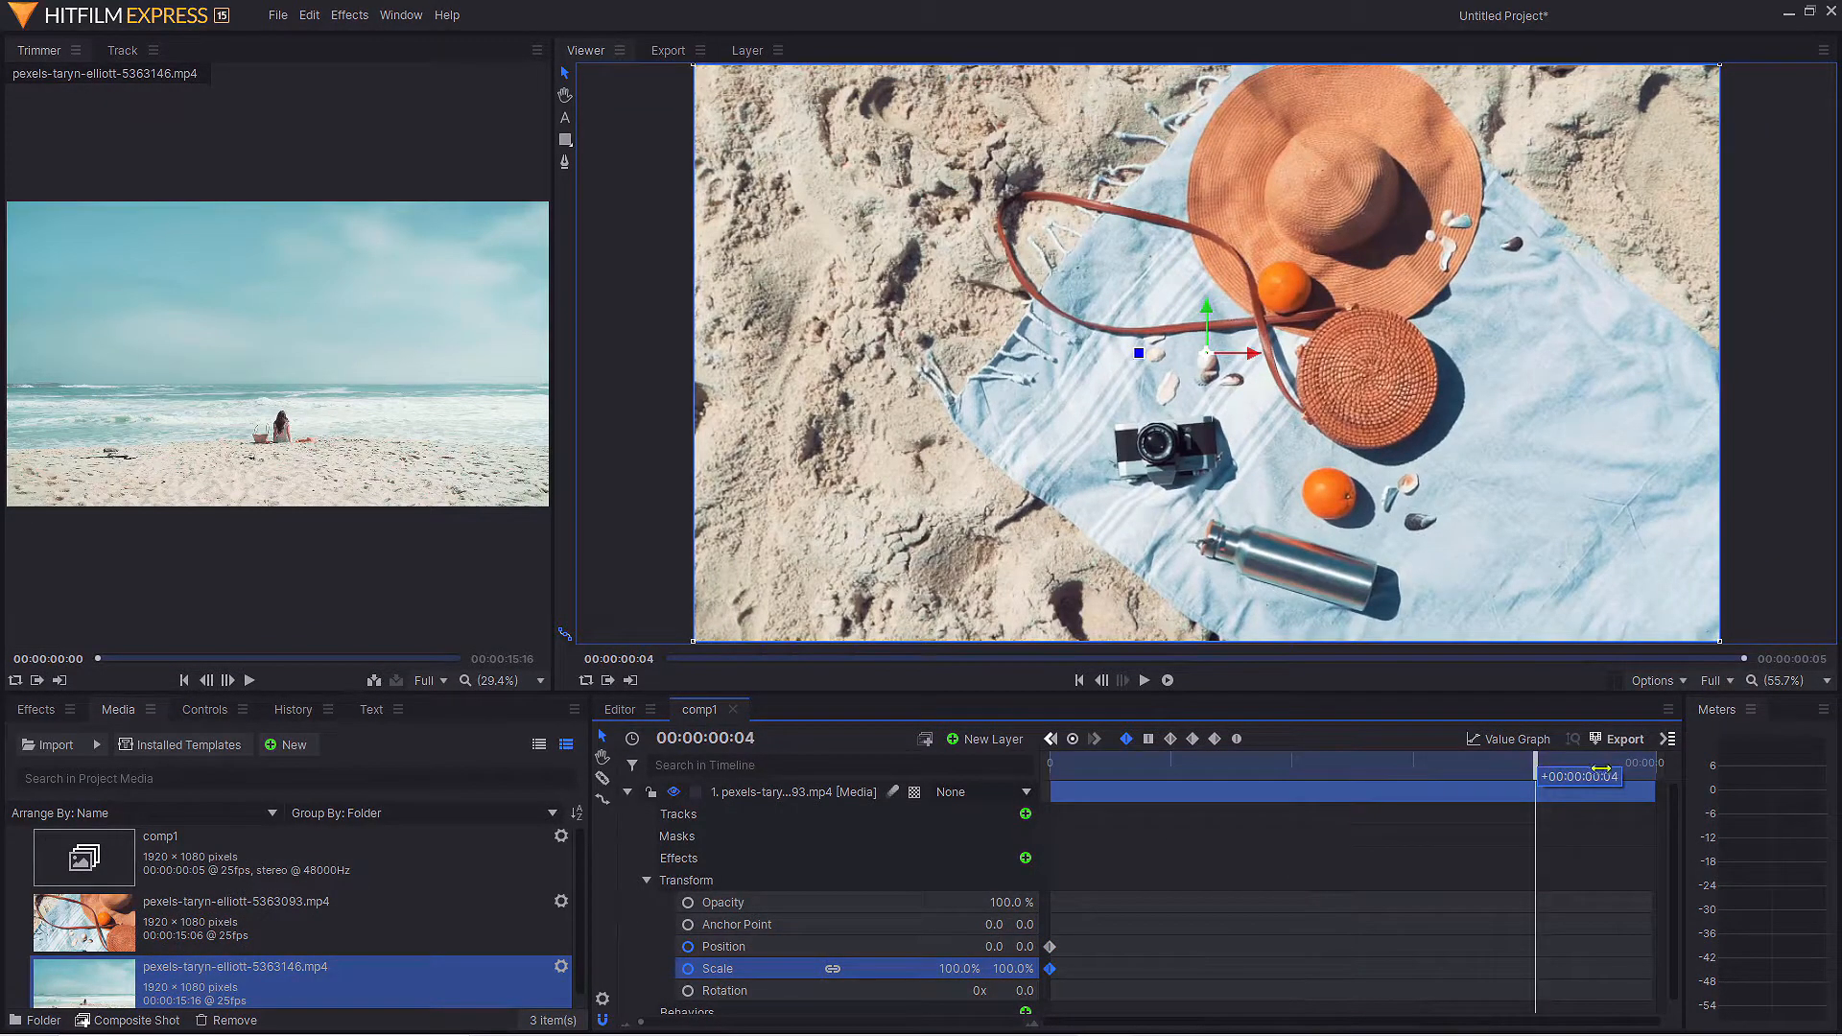
{"action": "left_click", "coordinate": [1146, 685]}
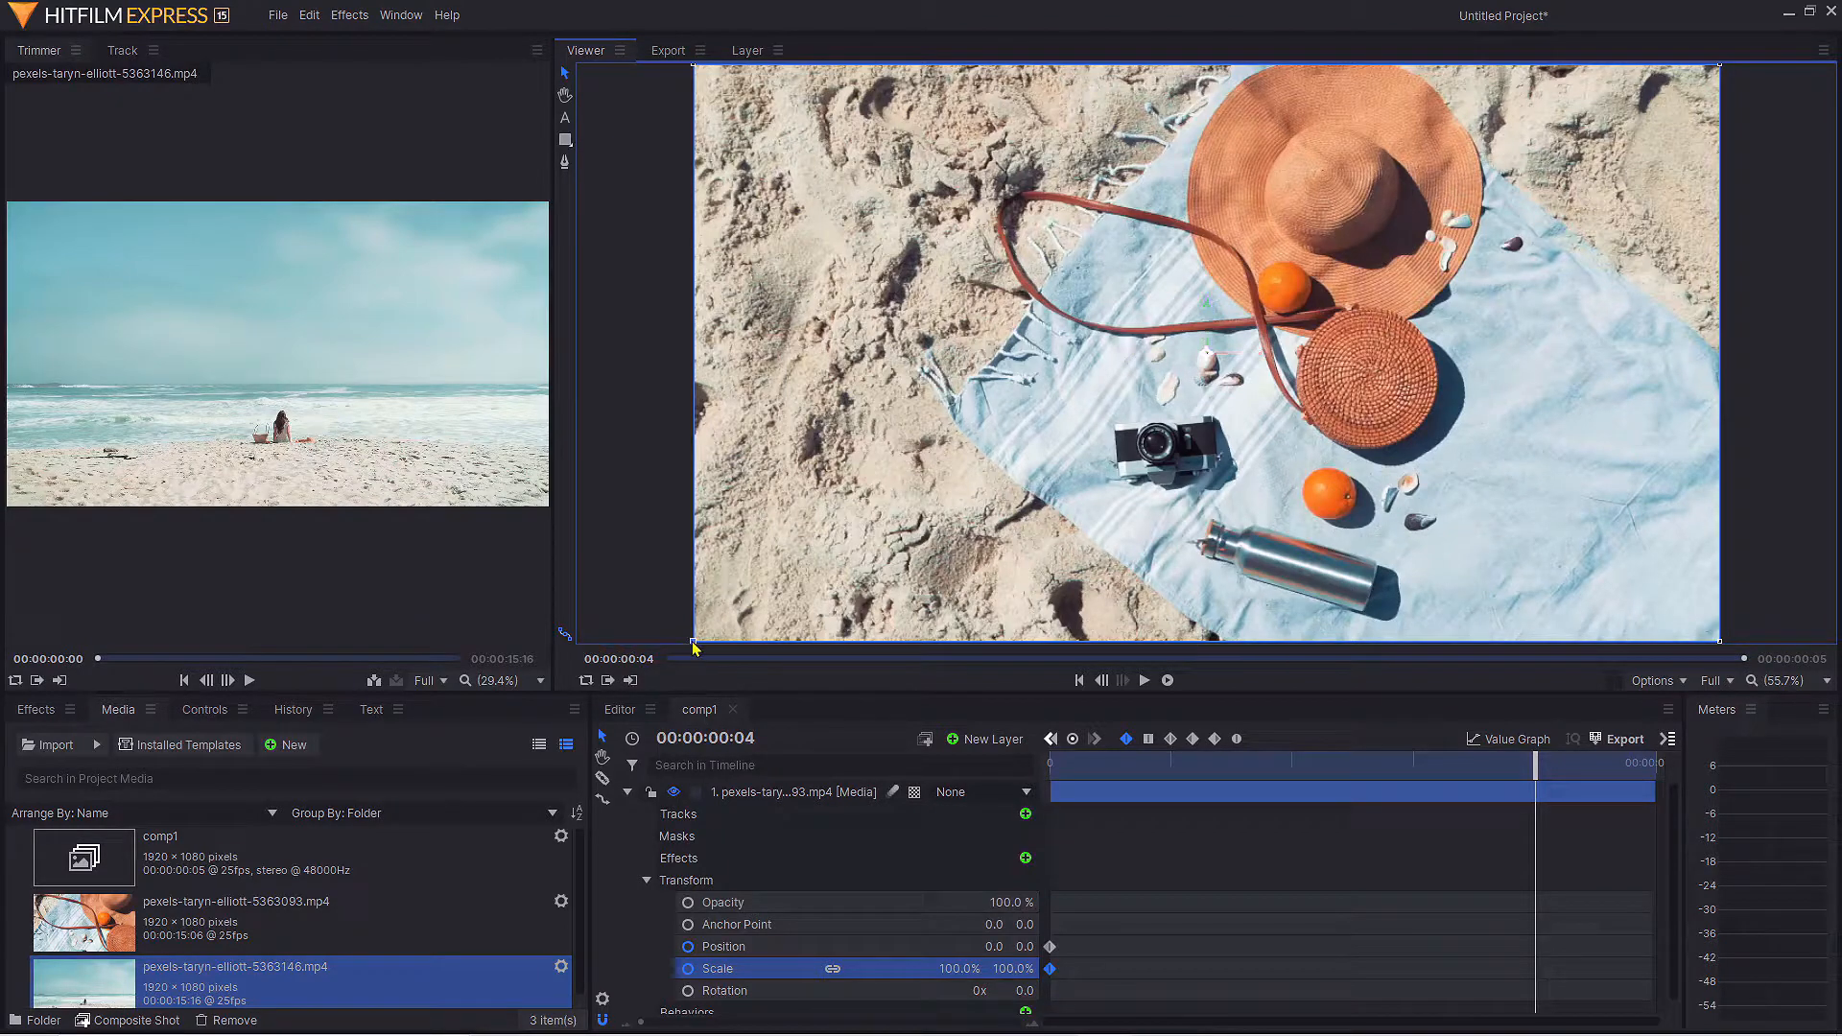
{"action": "left_click_drag", "start_coordinate": [696, 649], "coordinate": [1207, 648]}
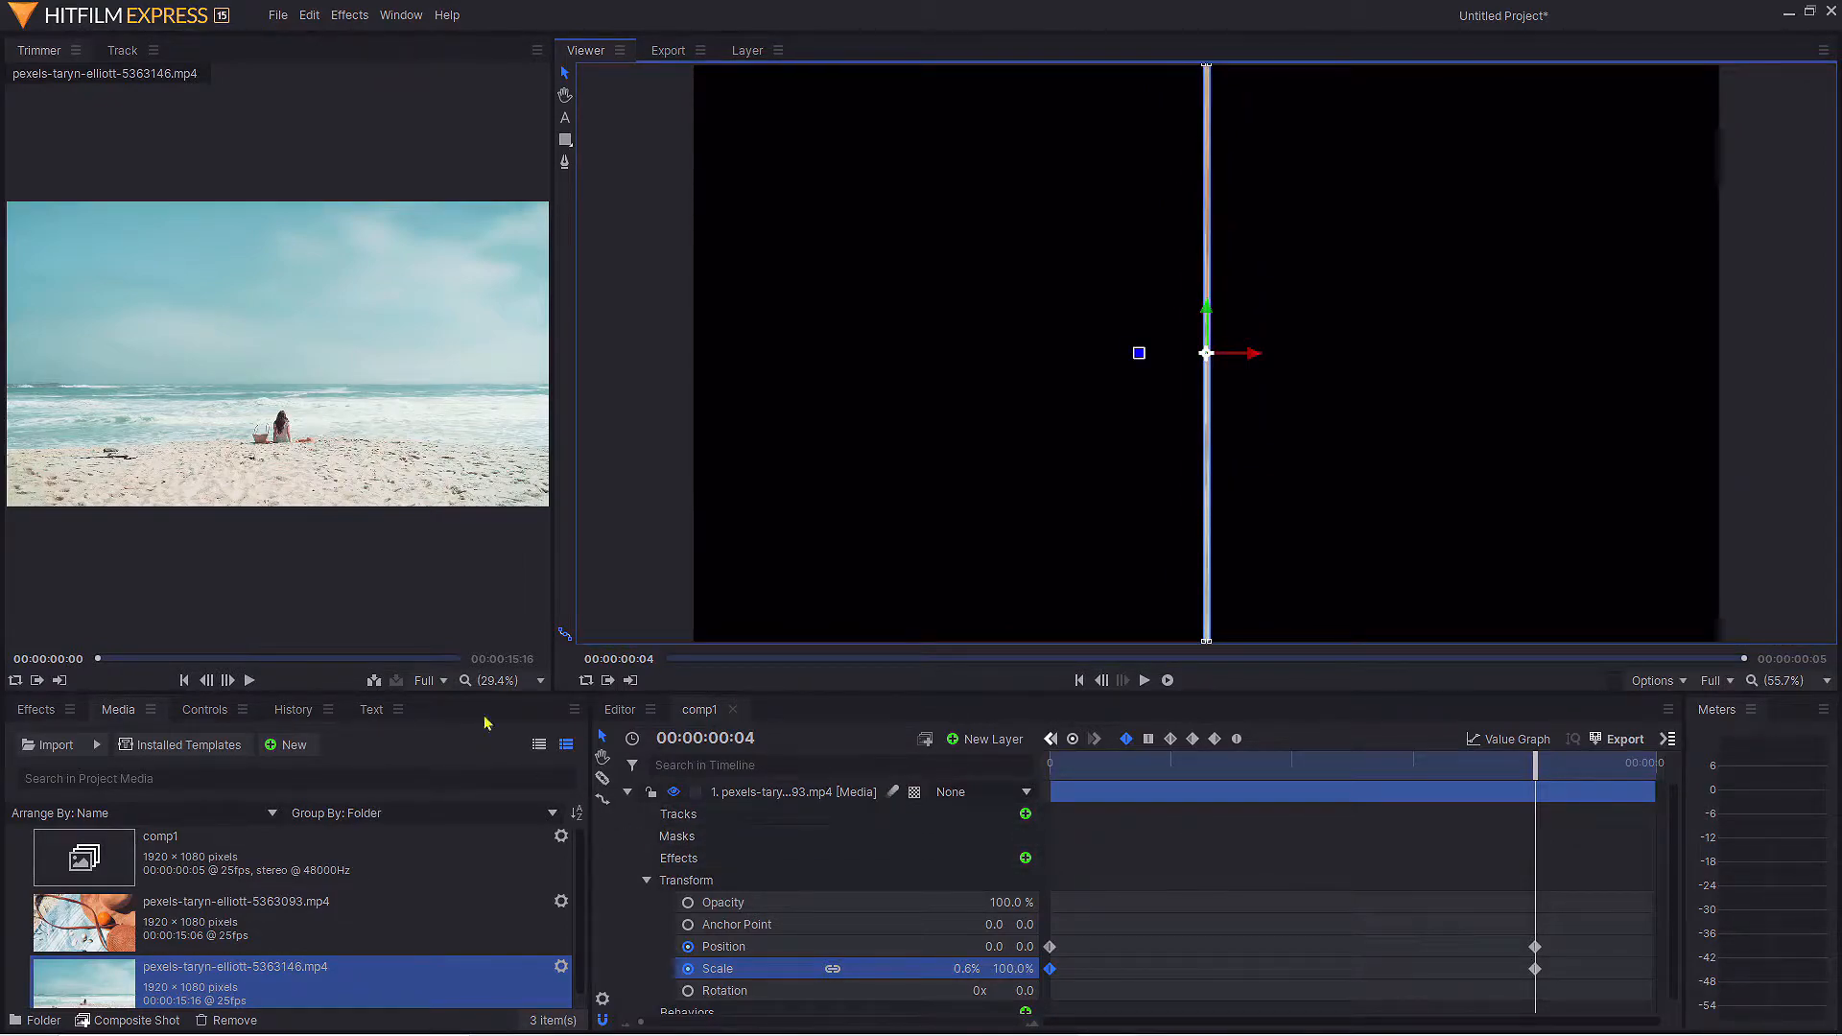
Return to the main edit and convert the short segment after the cut into a composite shot named comp2
{"action": "left_click", "coordinate": [620, 713]}
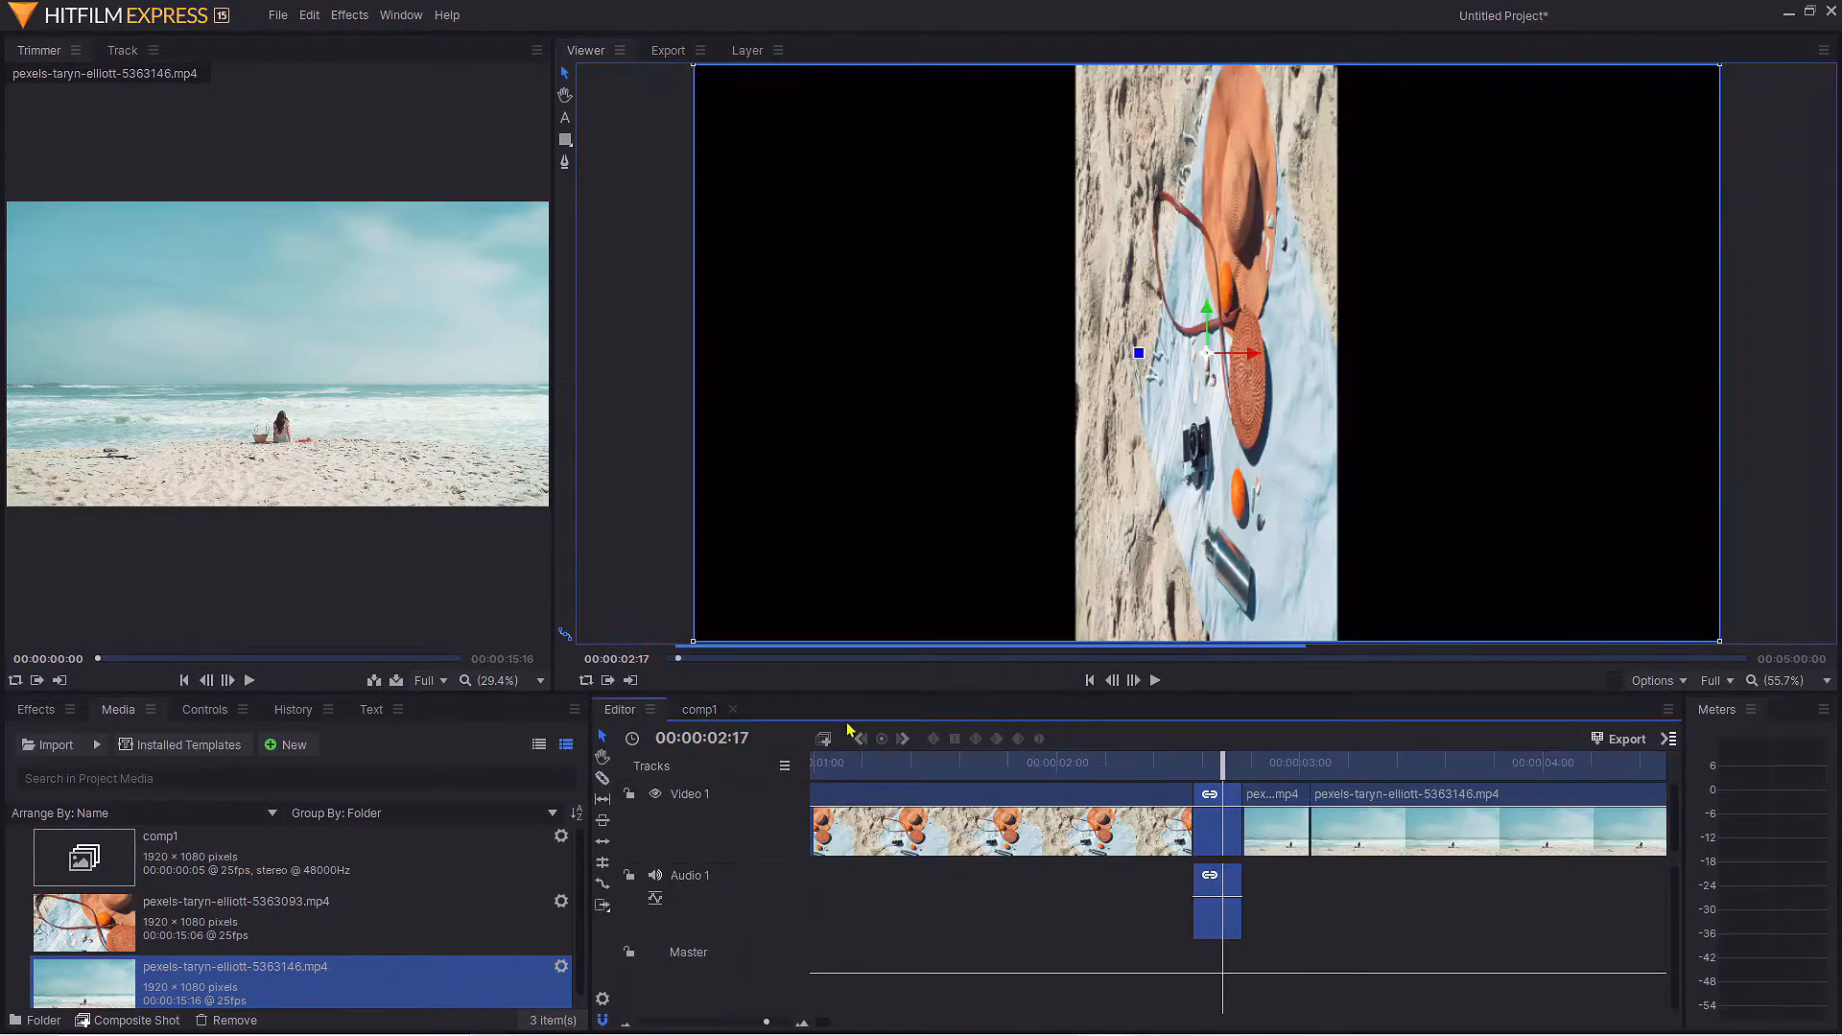
{"action": "left_click_drag", "start_coordinate": [1231, 768], "coordinate": [1272, 768]}
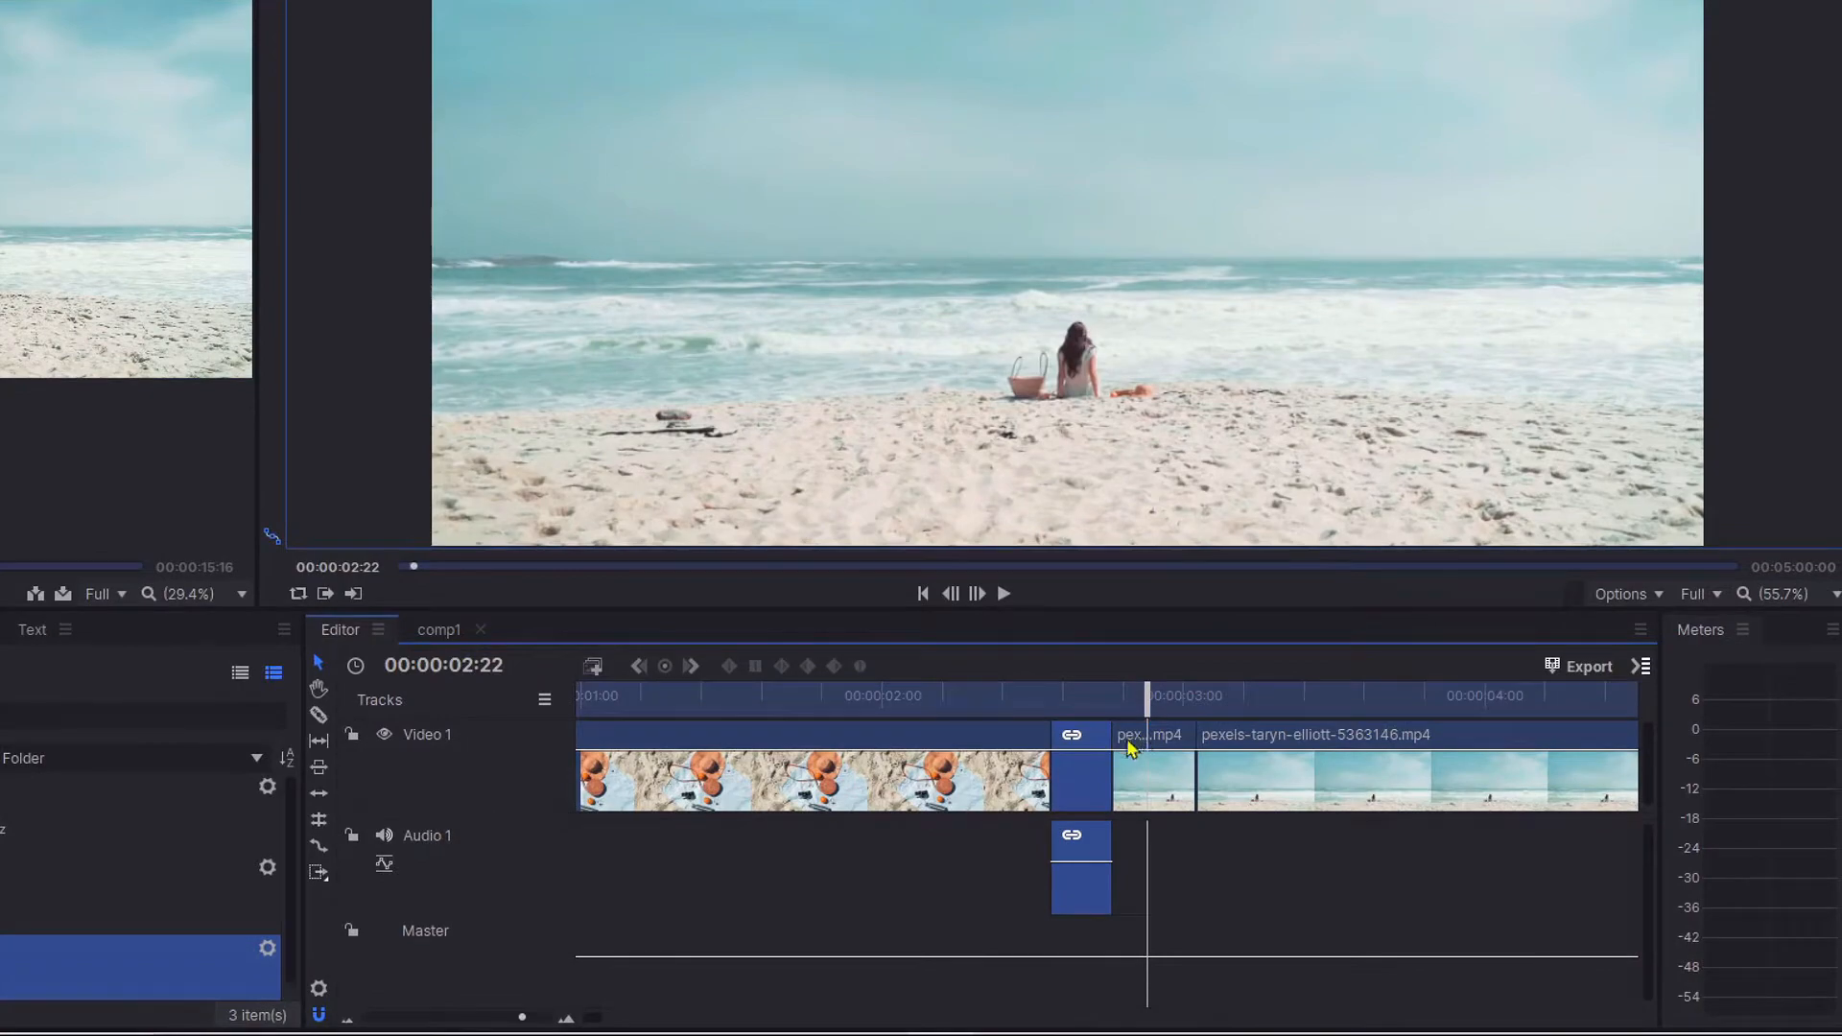
{"action": "right_click", "coordinate": [1142, 747]}
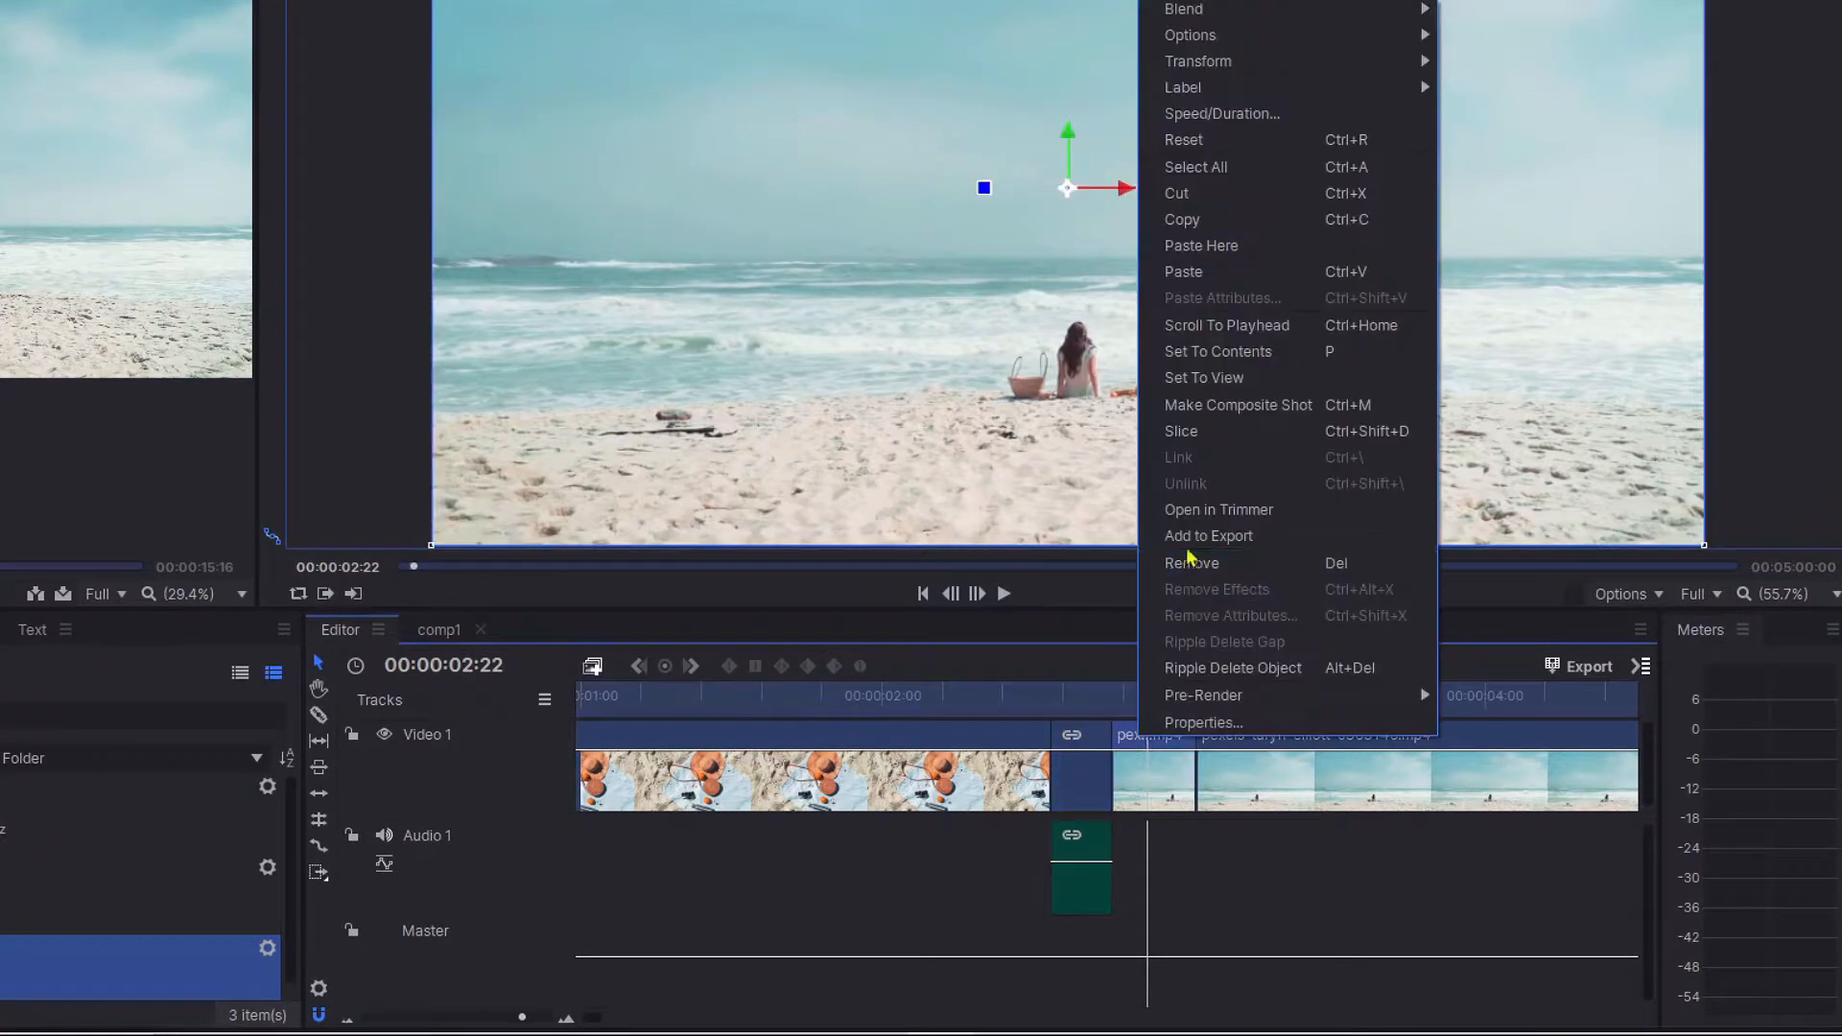
{"action": "left_click", "coordinate": [1255, 407]}
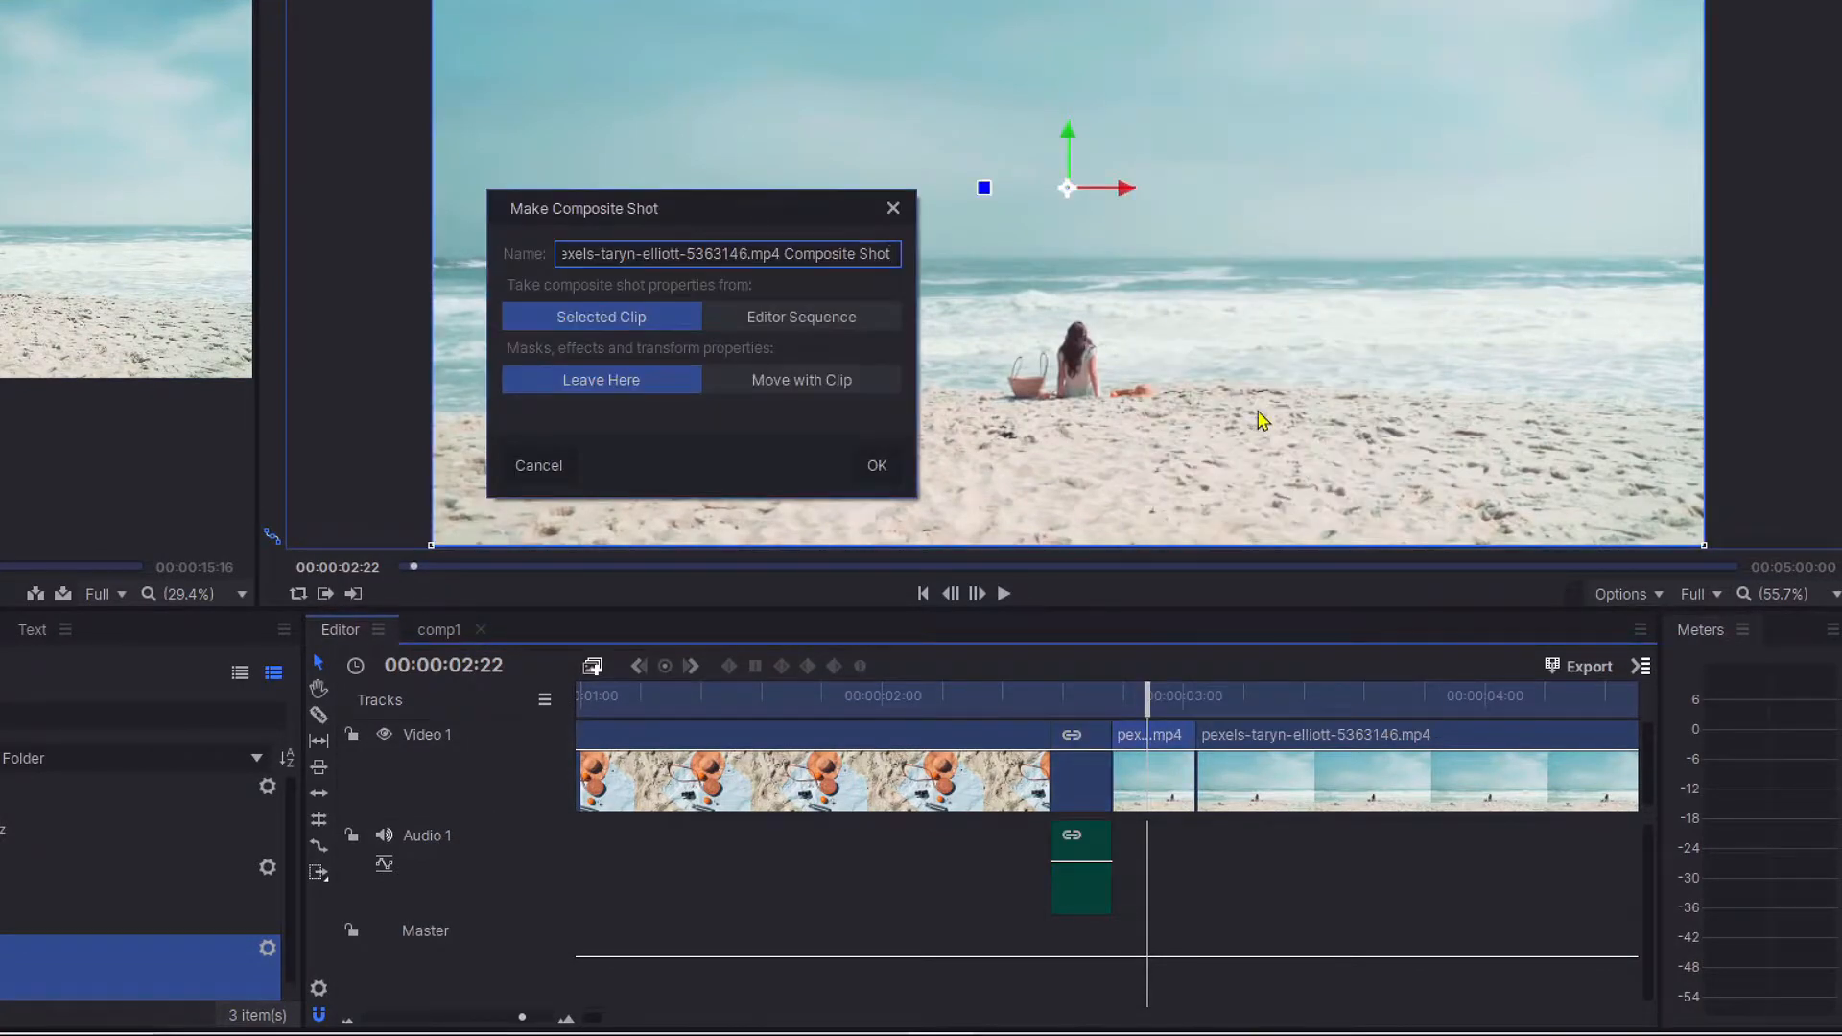
{"action": "key", "text": "BackSpace"}
{"action": "key", "text": "BackSpace"}
{"action": "key", "text": "BackSpace"}
{"action": "key", "text": "BackSpace"}
{"action": "key", "text": "BackSpace"}
{"action": "key", "text": "BackSpace"}
{"action": "key", "text": "BackSpace"}
{"action": "key", "text": "BackSpace"}
{"action": "key", "text": "BackSpace"}
{"action": "key", "text": "BackSpace"}
{"action": "key", "text": "BackSpace"}
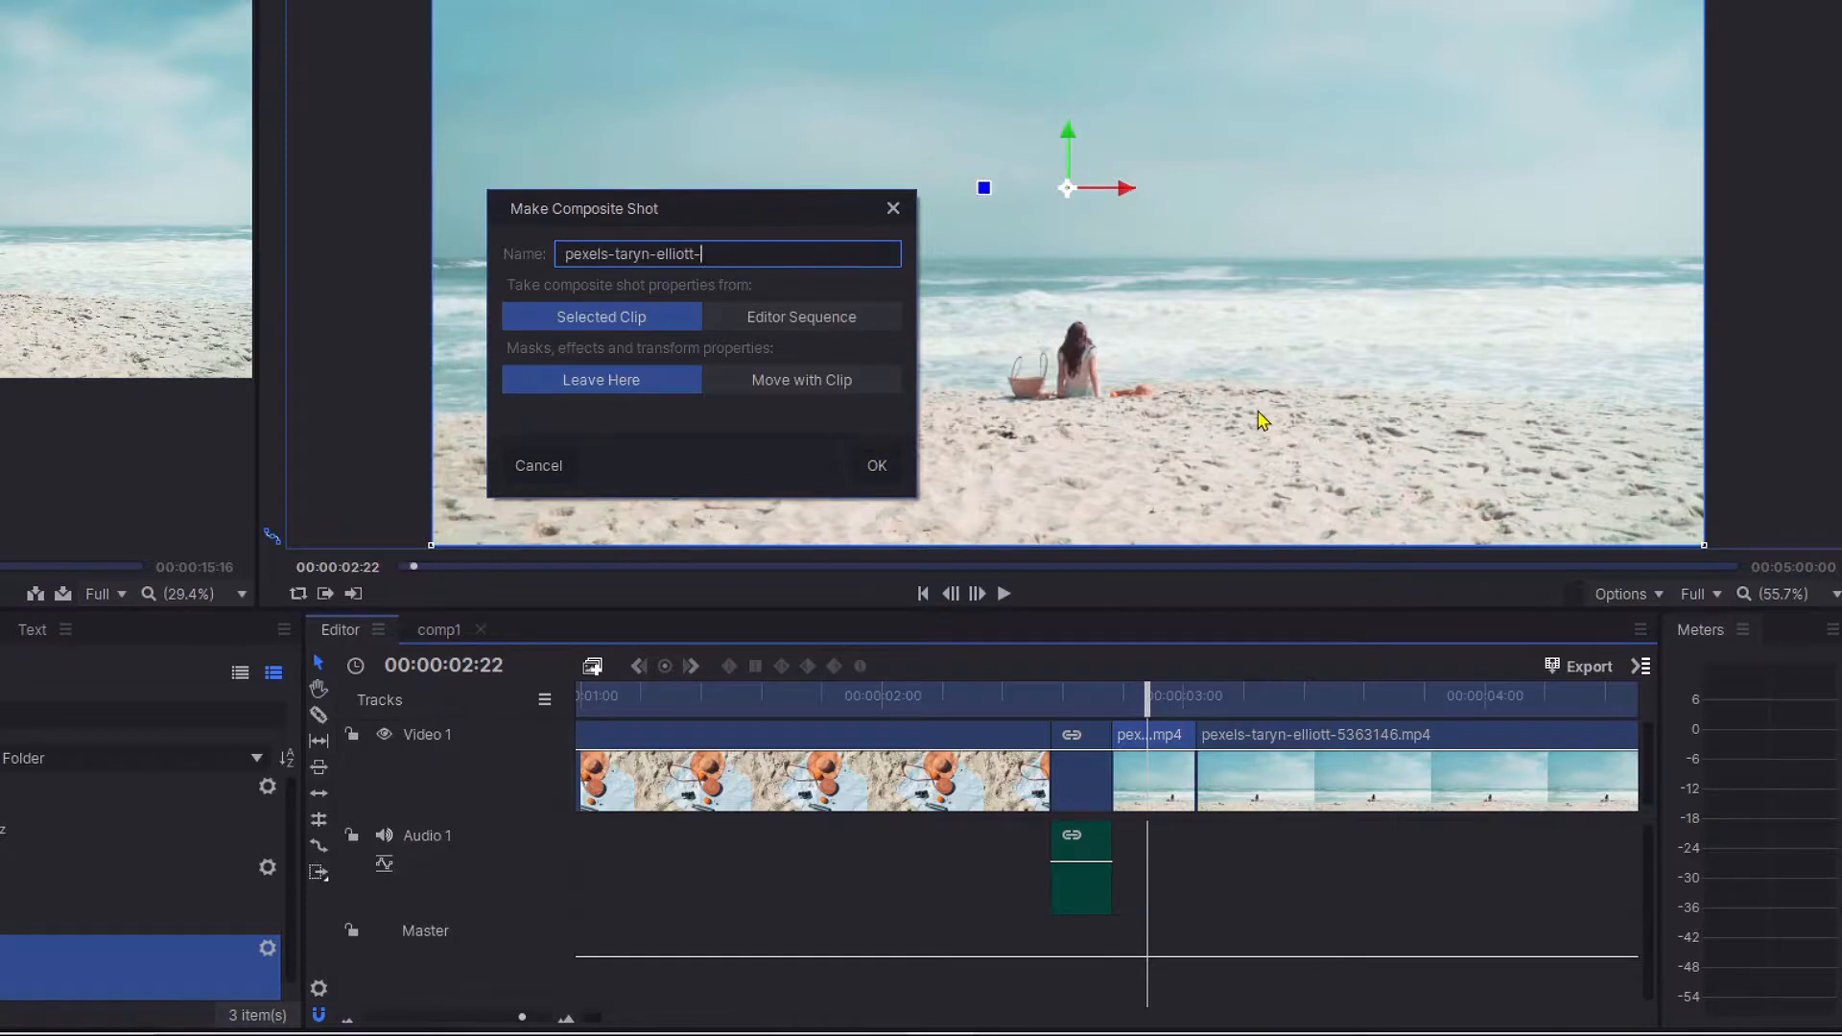
{"action": "key", "text": "BackSpace"}
{"action": "key", "text": "BackSpace"}
{"action": "key", "text": "BackSpace"}
{"action": "key", "text": "BackSpace"}
{"action": "key", "text": "BackSpace"}
{"action": "key", "text": "BackSpace"}
{"action": "type", "text": "co"}
{"action": "left_click", "coordinate": [893, 466]}
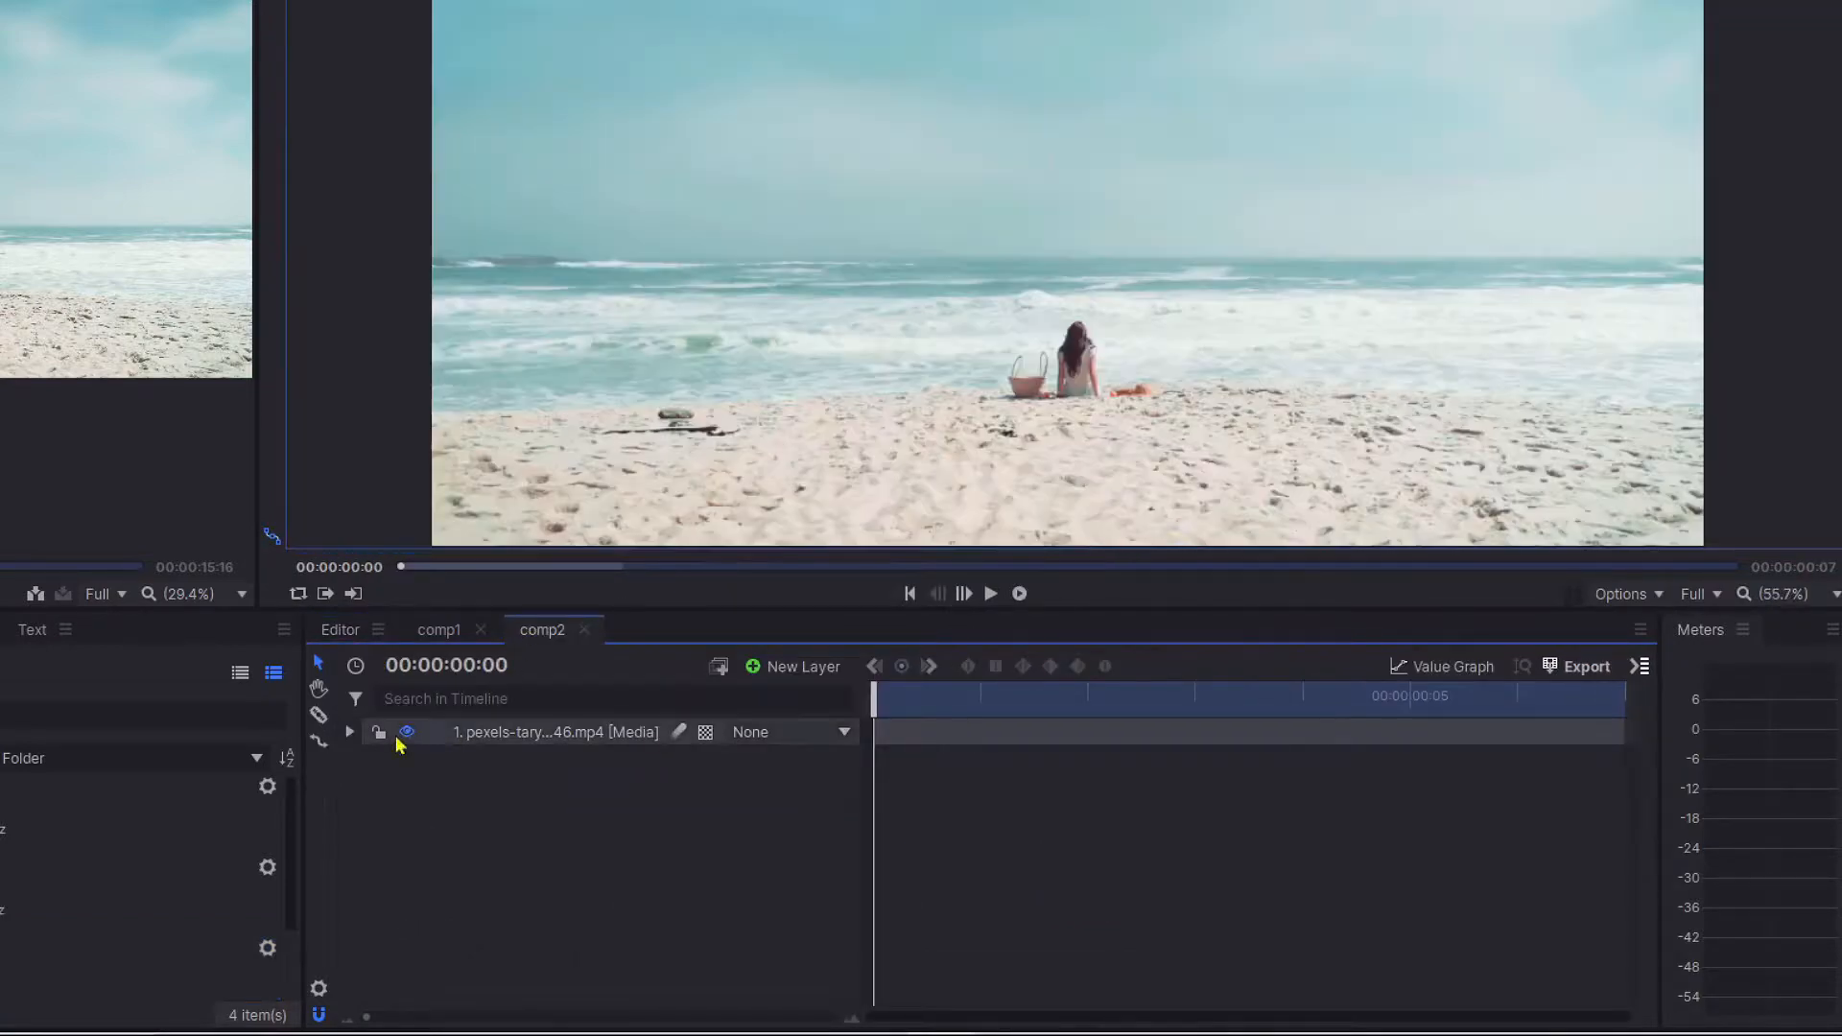
At the first frame of comp2, squash the layer horizontally into a thin central strip, about 0.6% horizontal scale
{"action": "left_click", "coordinate": [349, 733]}
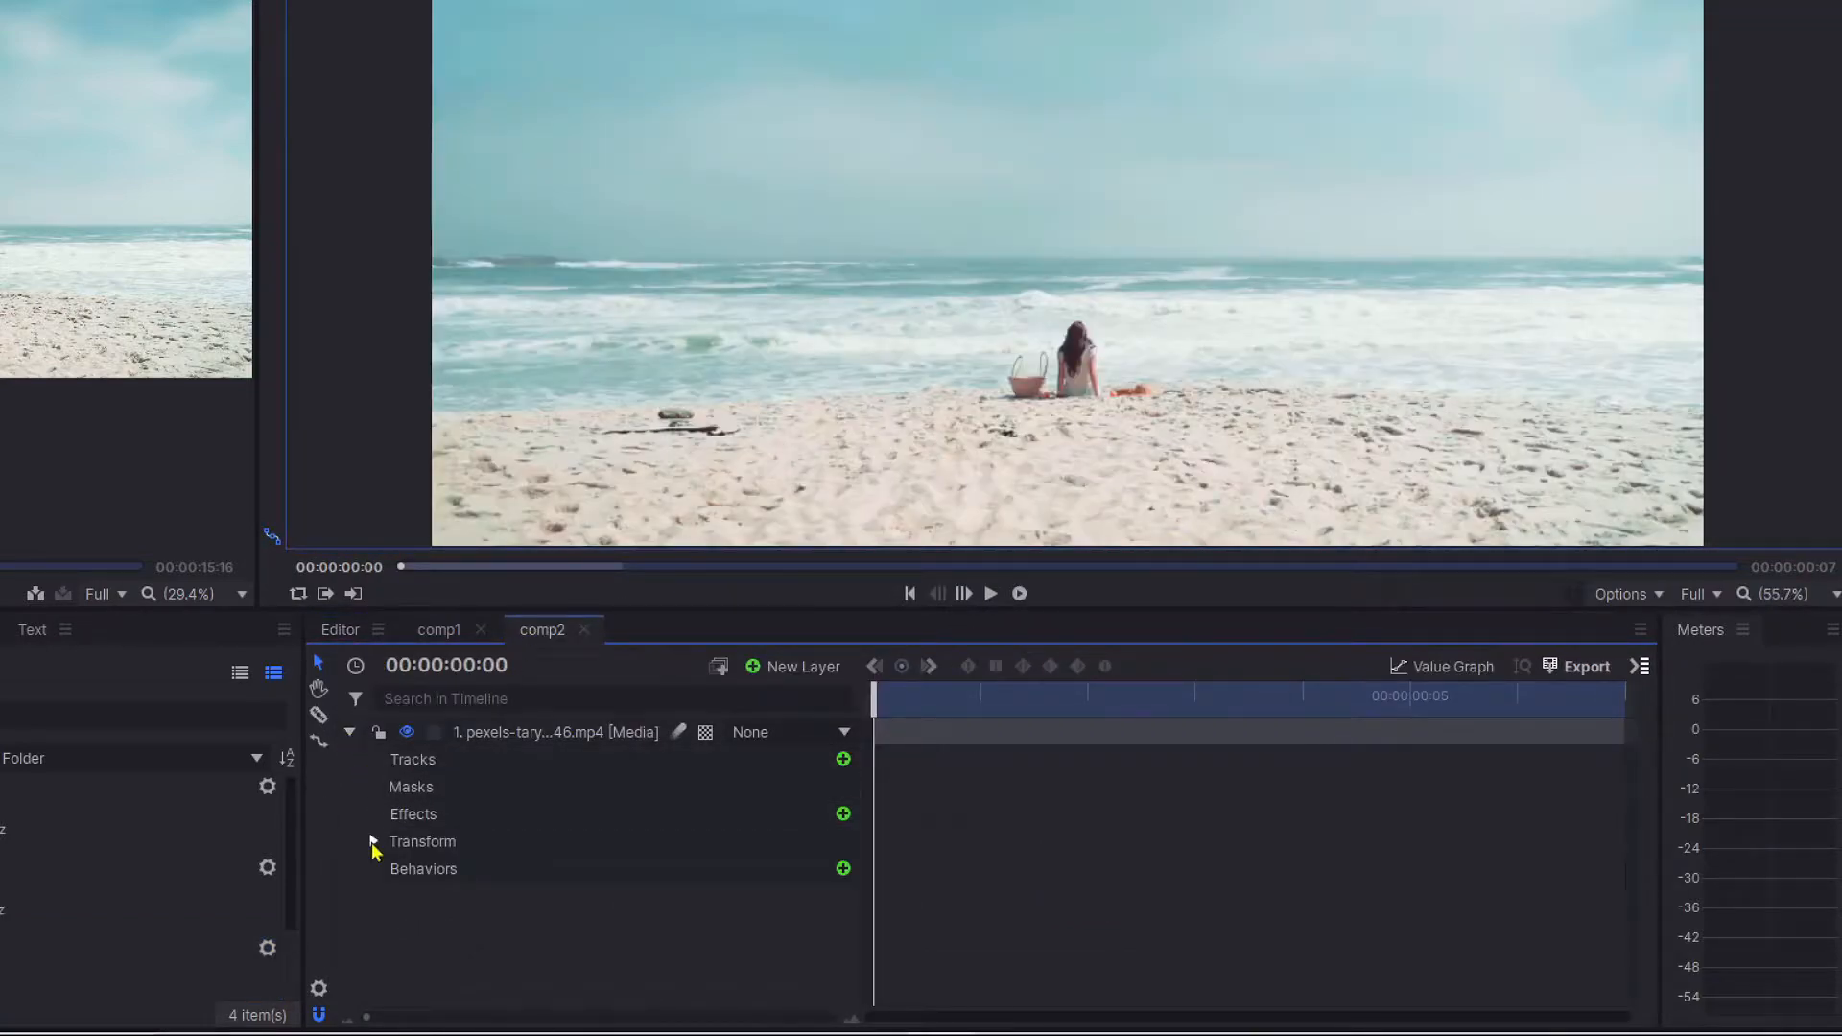
{"action": "left_click", "coordinate": [373, 841]}
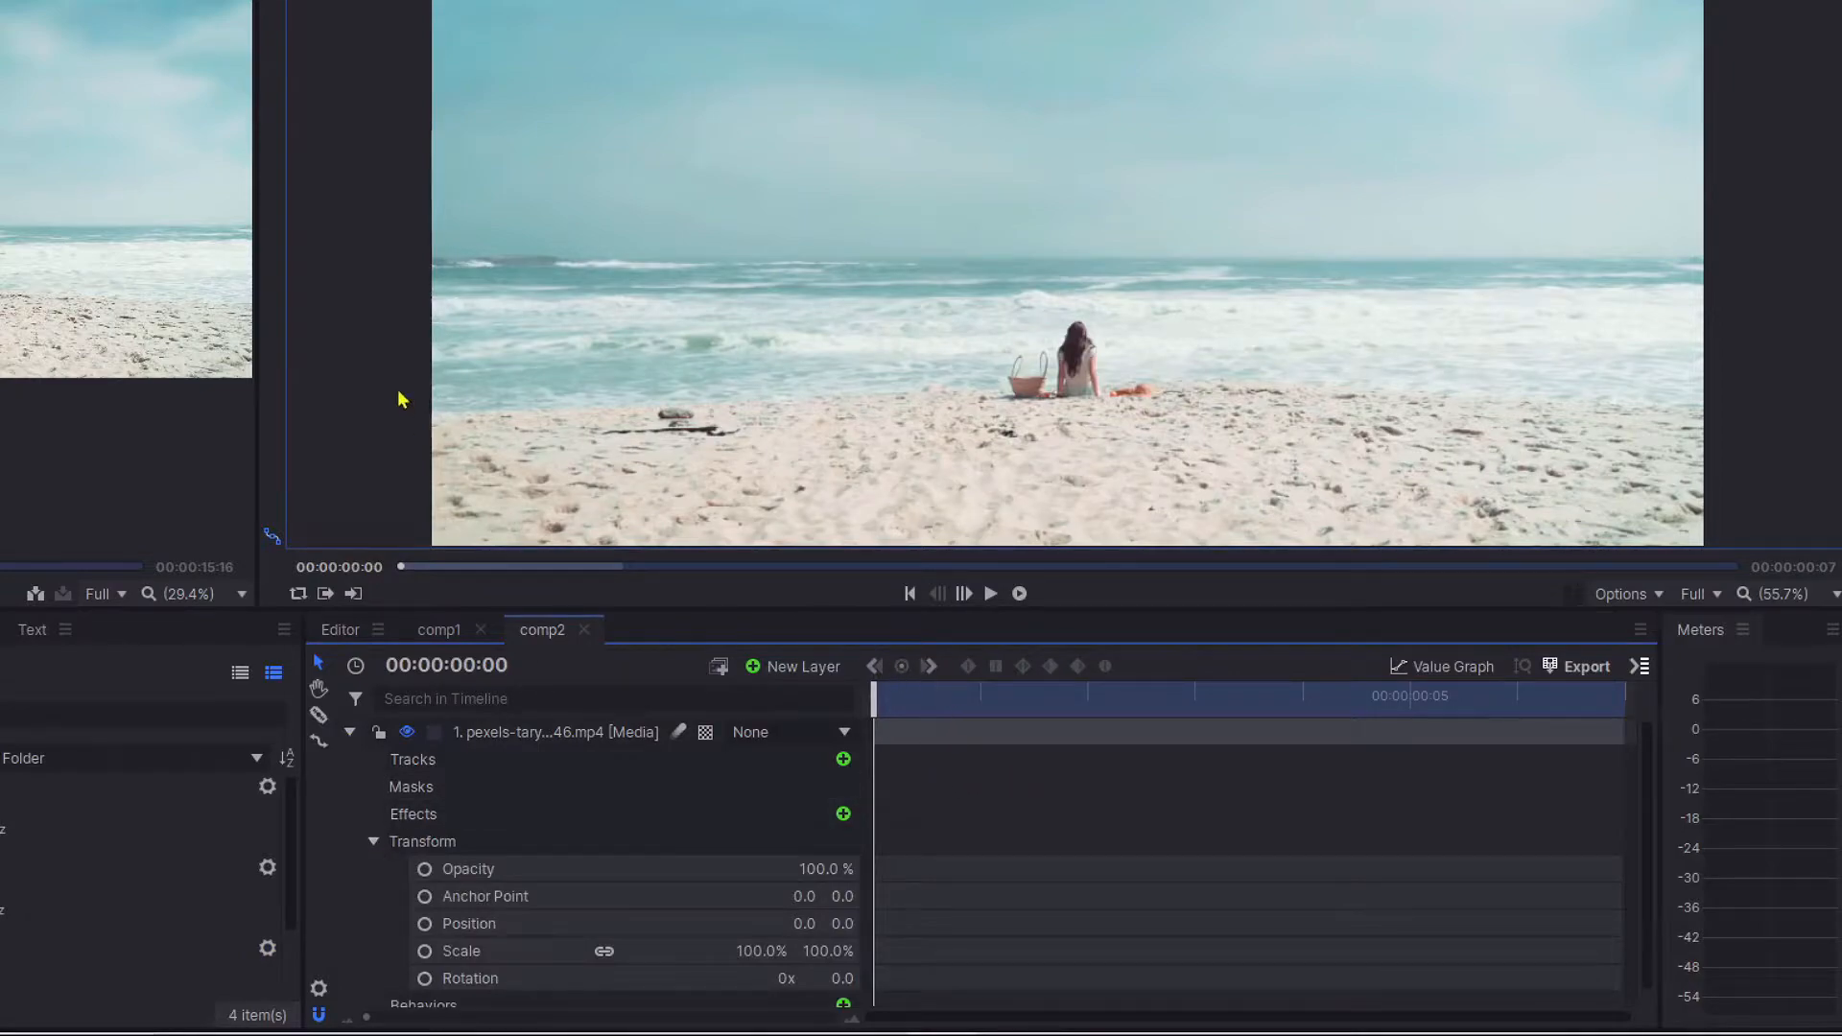
{"action": "left_click", "coordinate": [691, 369]}
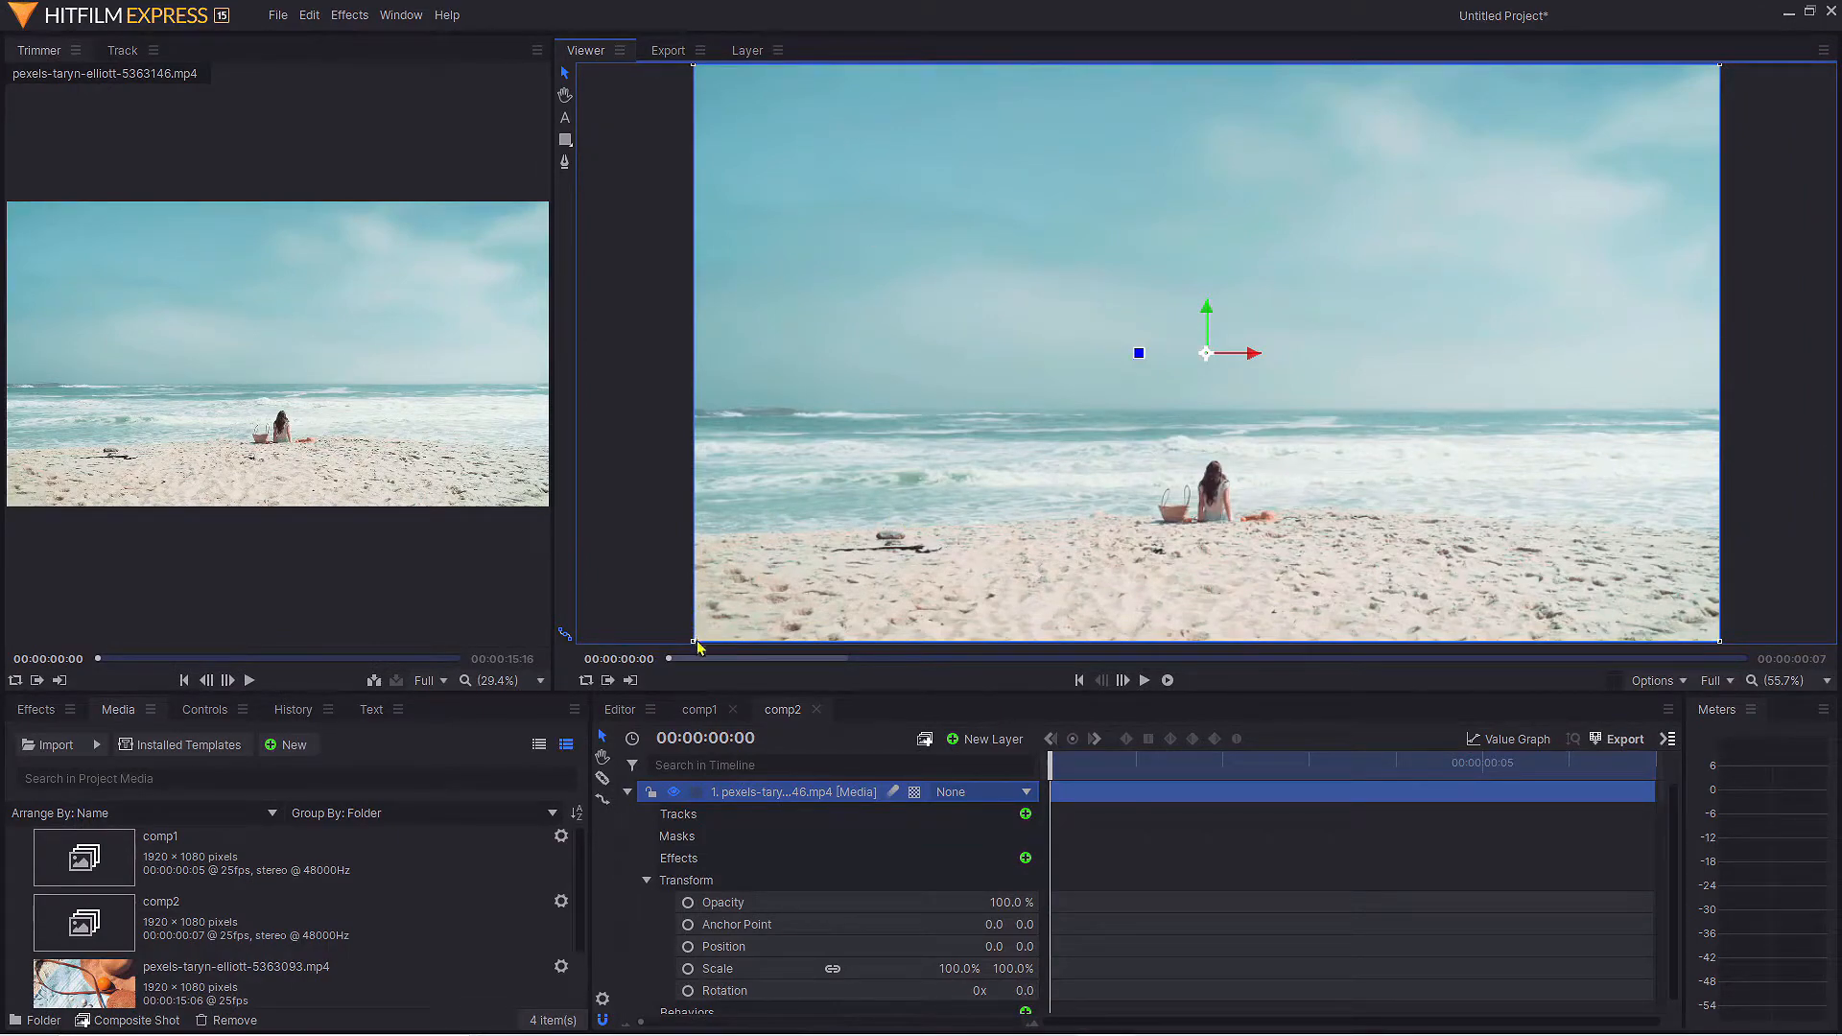
{"action": "left_click_drag", "start_coordinate": [695, 652], "coordinate": [1208, 661]}
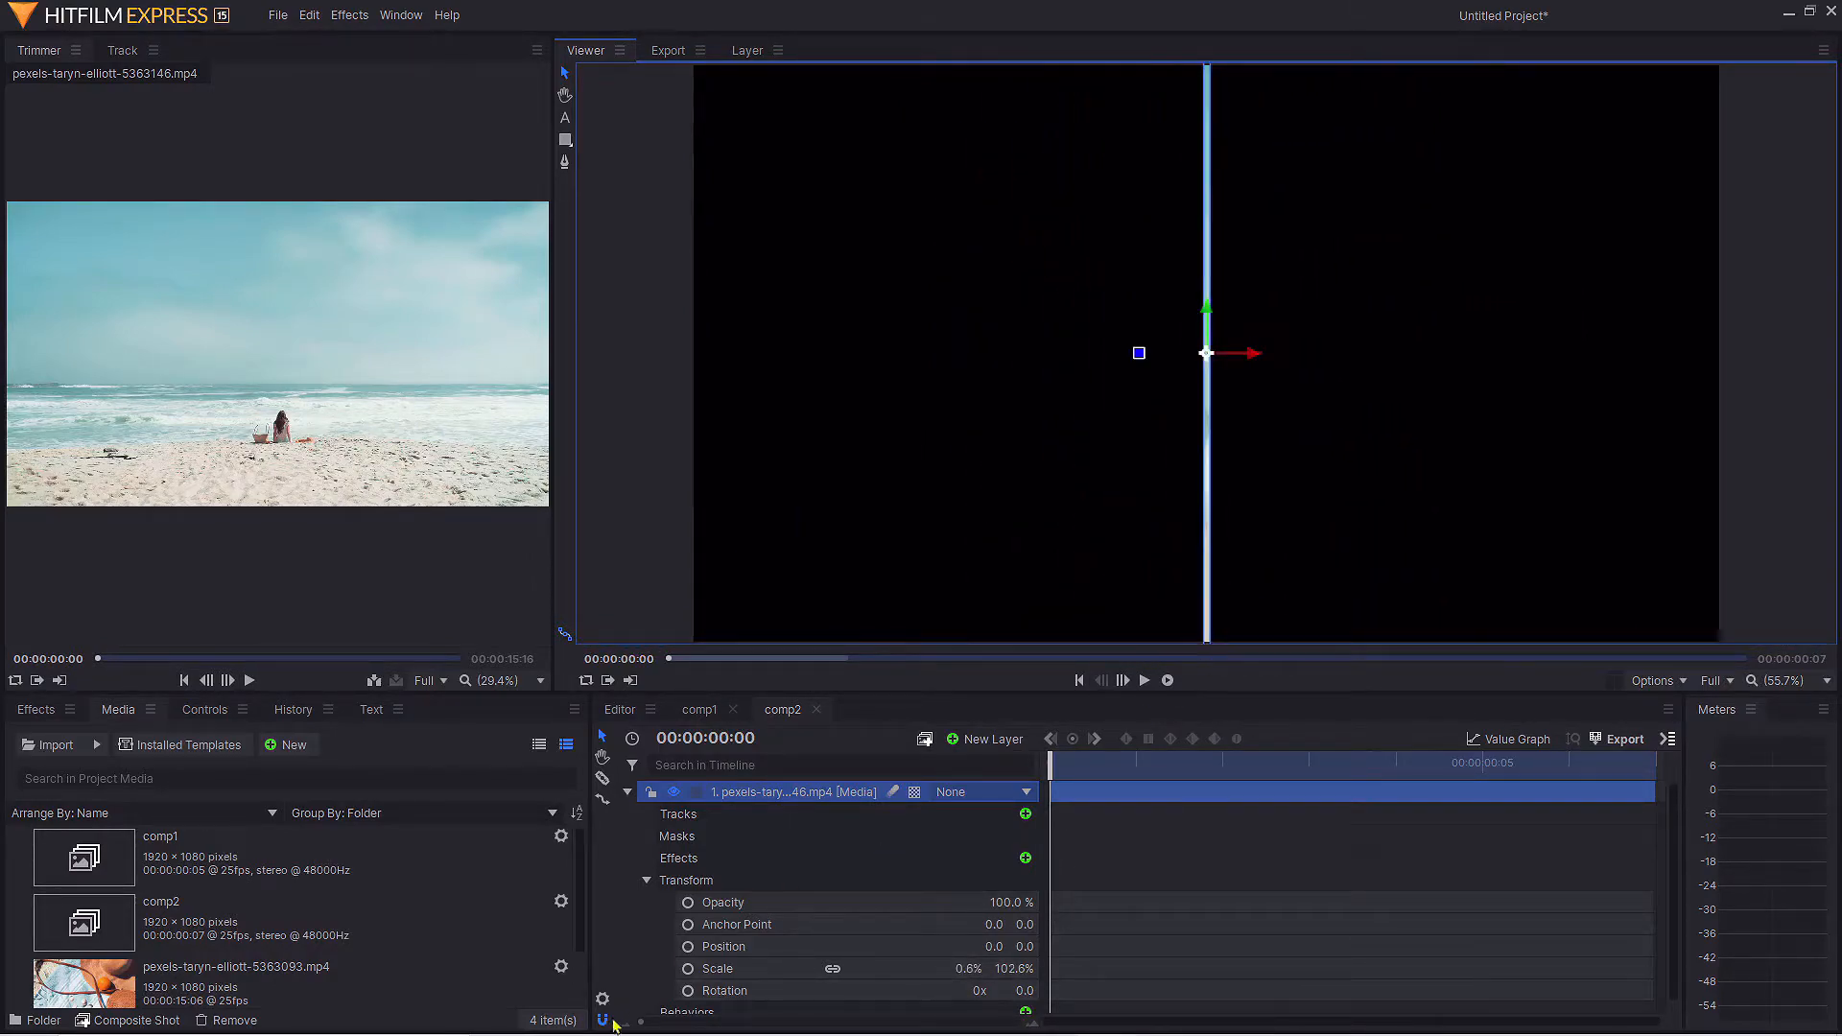
Add Scale and Position keyframes to the comp2 layer at the first frame
{"action": "left_click", "coordinate": [688, 968]}
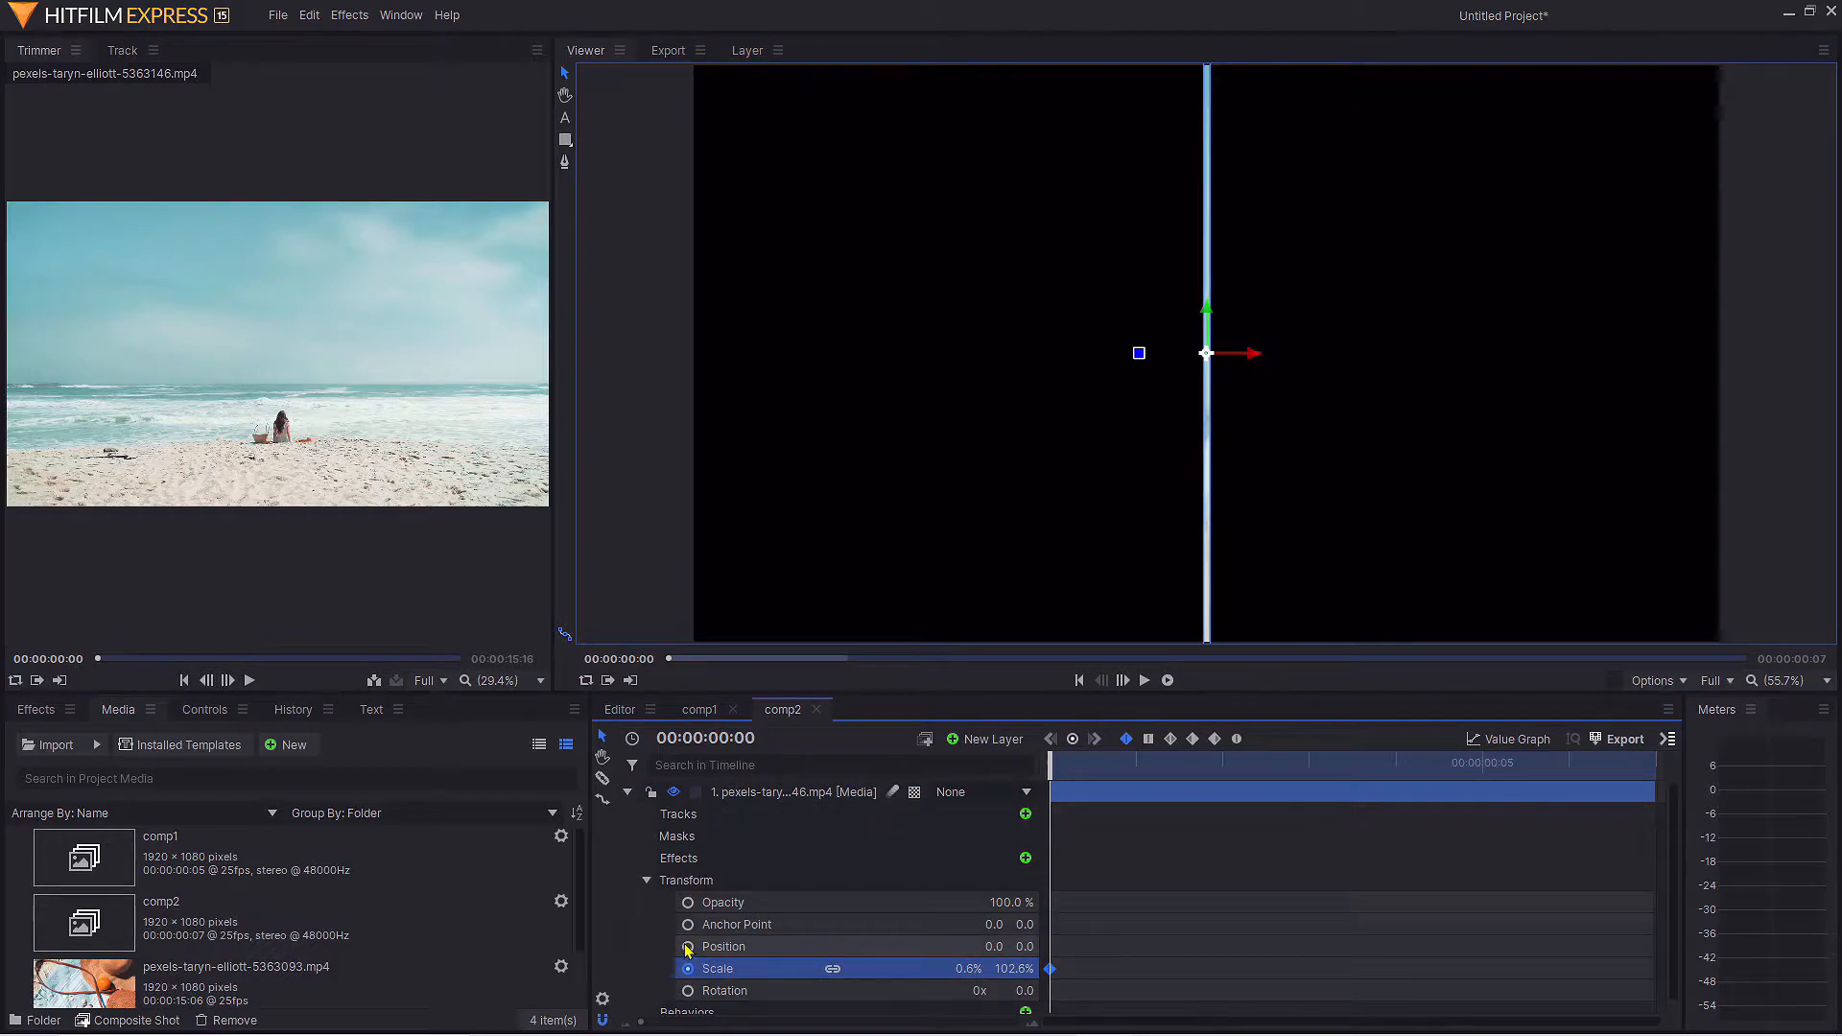
{"action": "left_click", "coordinate": [688, 947]}
At 00:00:00:06 in comp2, widen the thin strip to about 68% horizontal scale and reposition the layer near the frame's centre
{"action": "left_click_drag", "start_coordinate": [1064, 758], "coordinate": [1620, 768]}
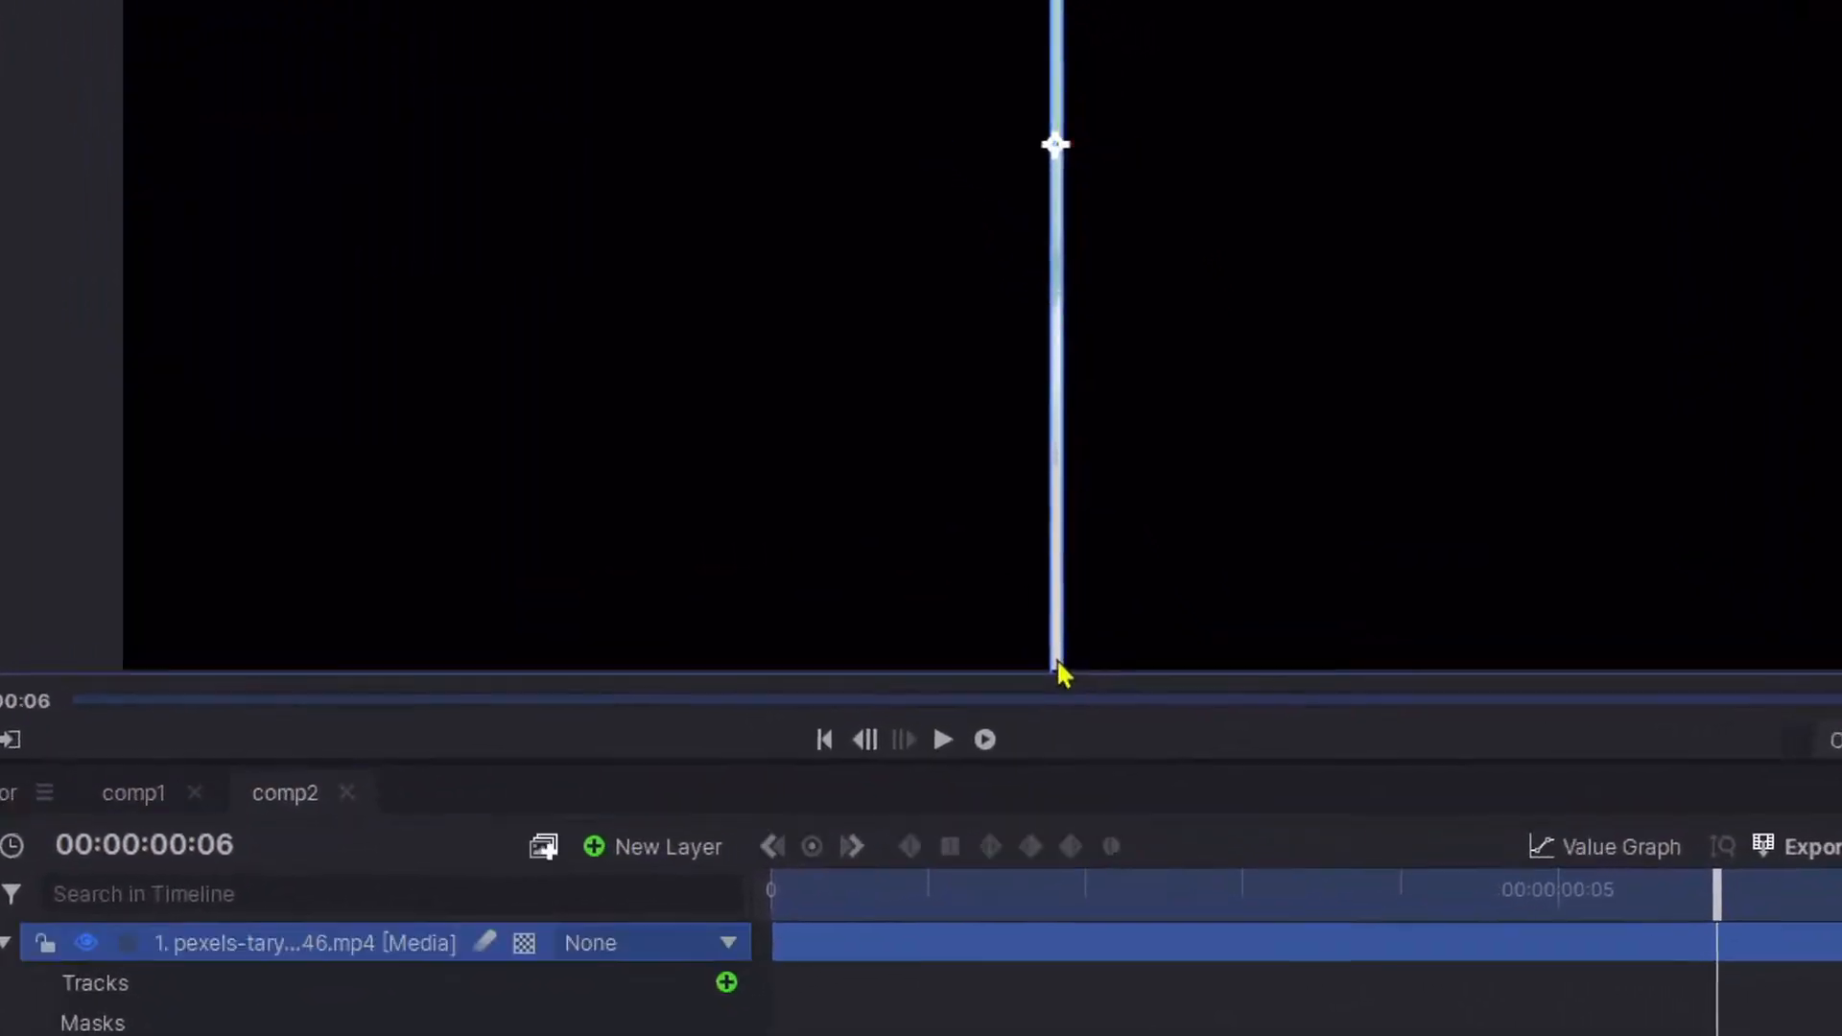
{"action": "left_click", "coordinate": [1057, 662]}
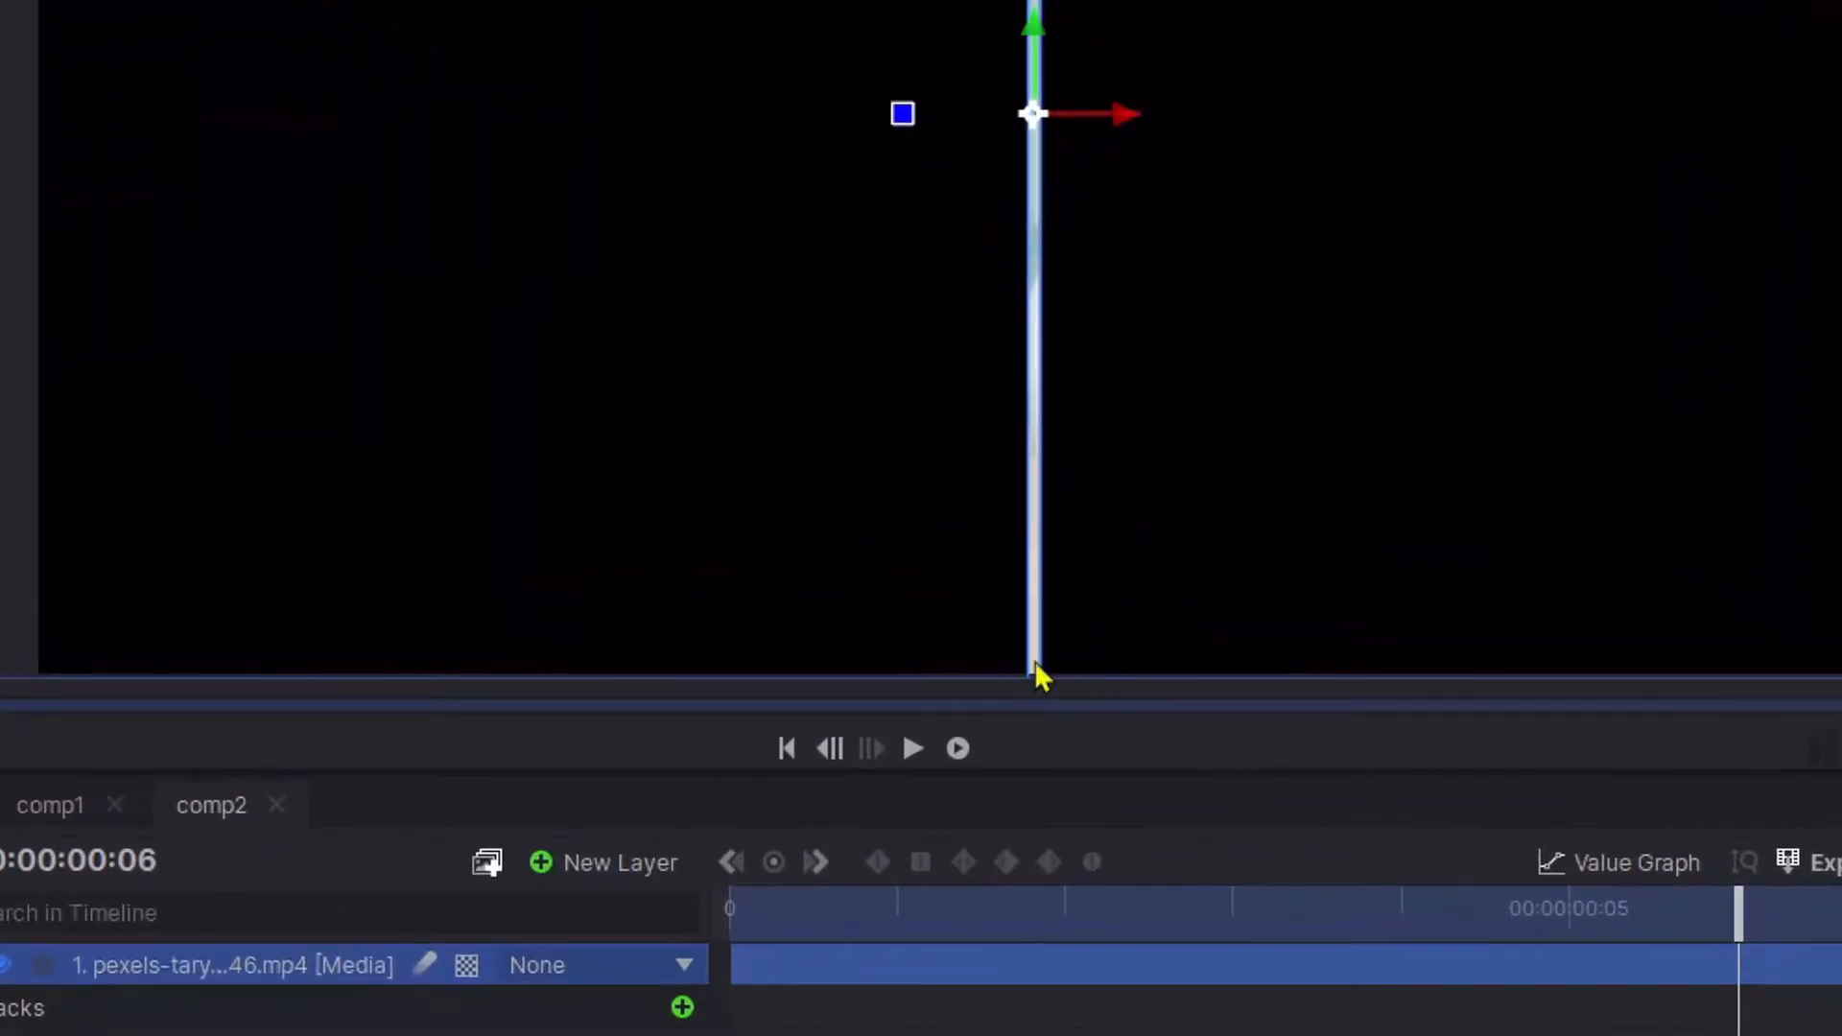
{"action": "left_click_drag", "start_coordinate": [1033, 672], "coordinate": [1037, 646]}
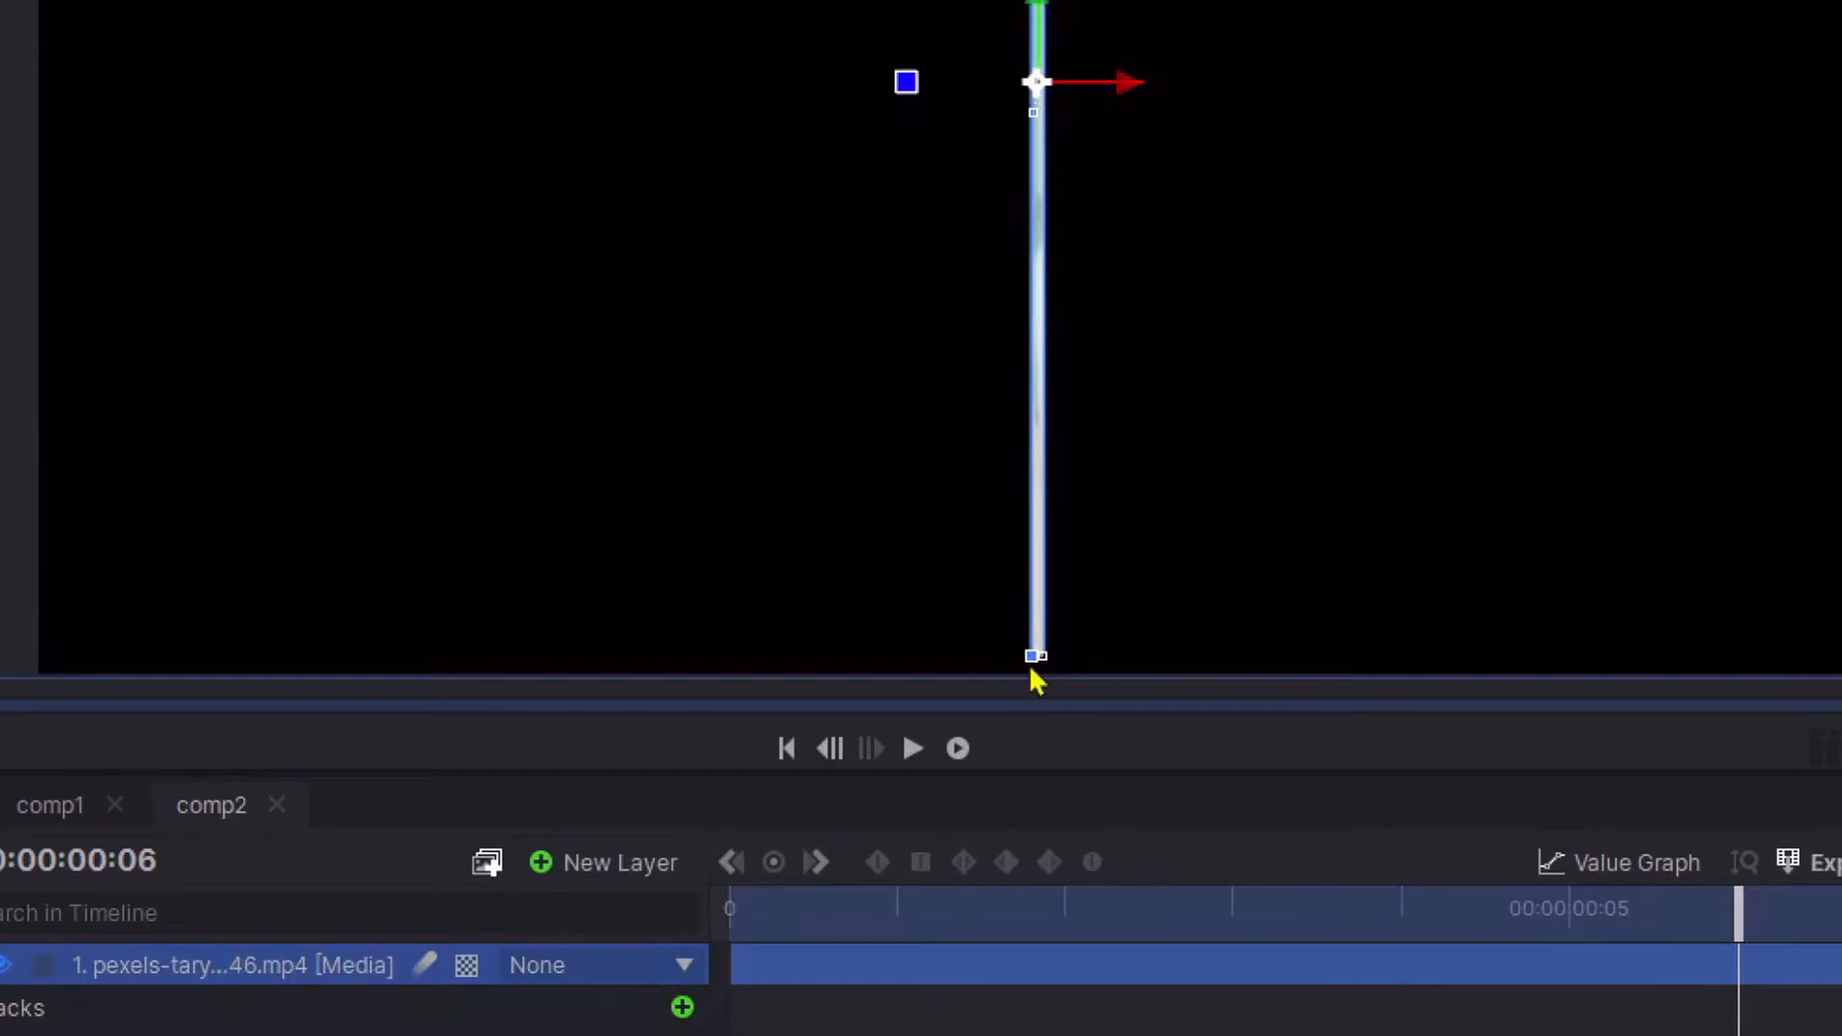
{"action": "left_click_drag", "start_coordinate": [1034, 672], "coordinate": [88, 680]}
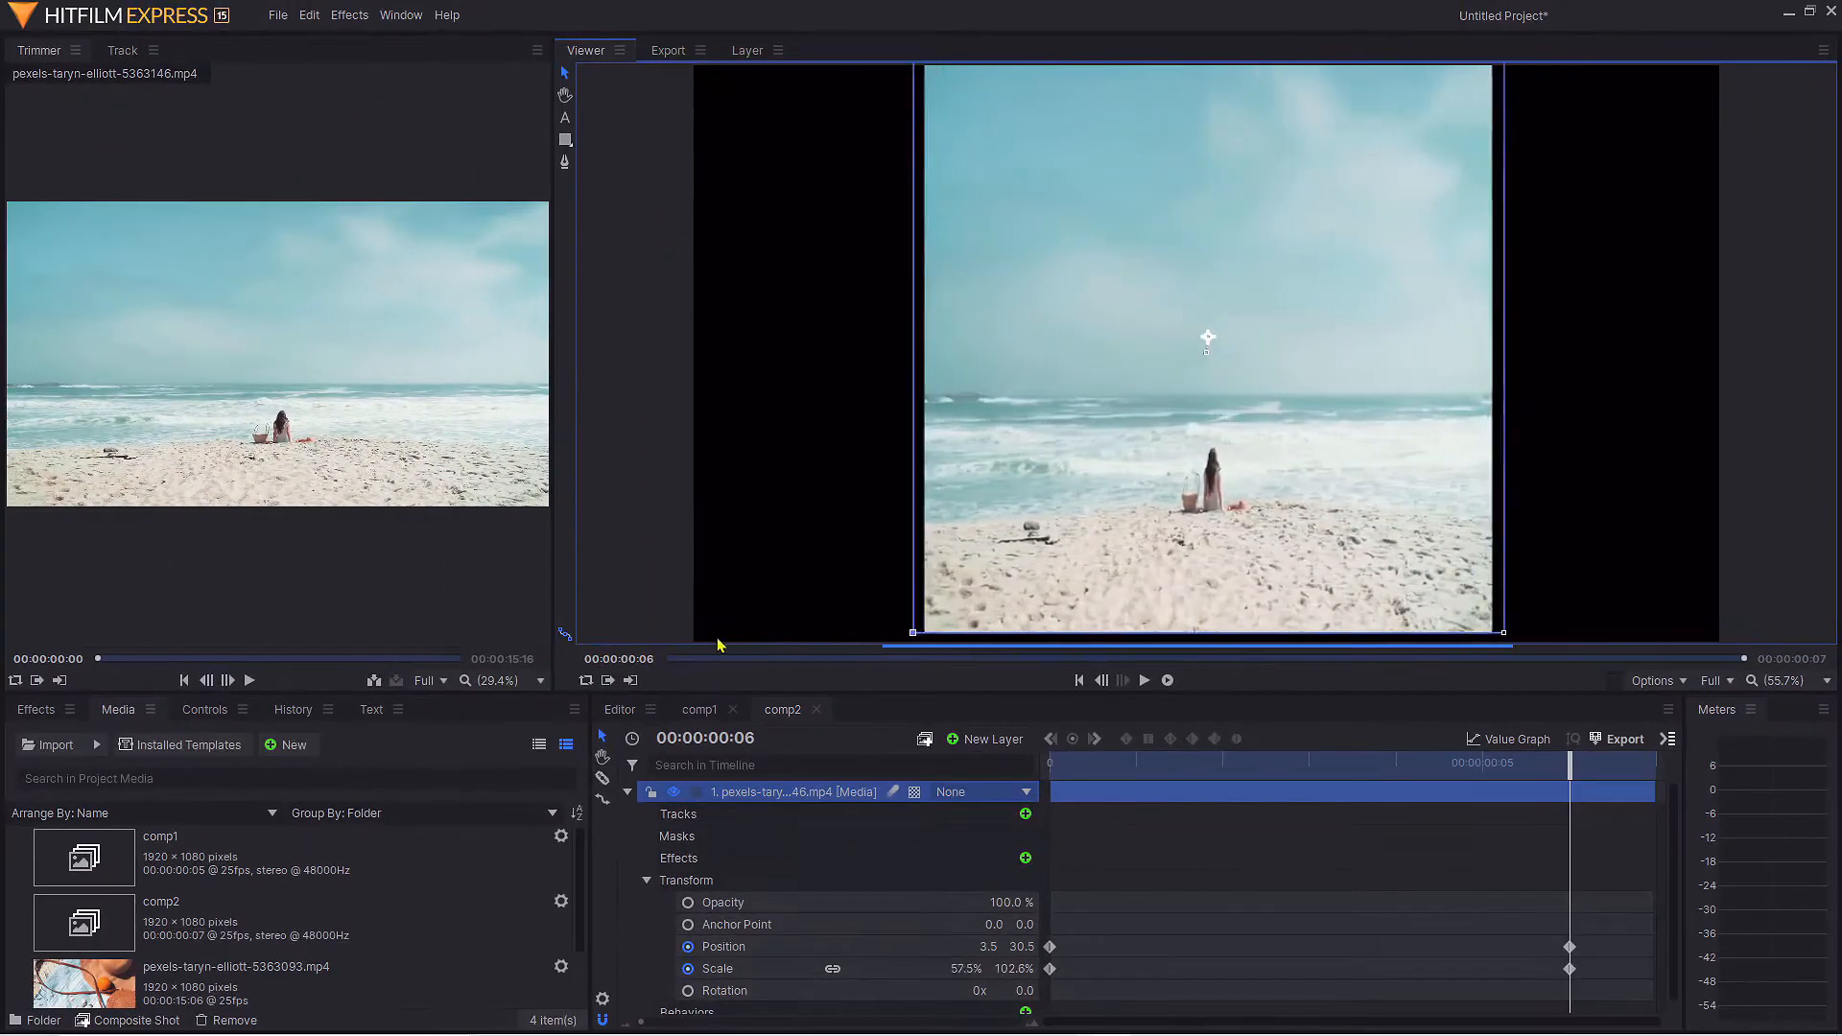
{"action": "left_click_drag", "start_coordinate": [718, 639], "coordinate": [661, 636]}
{"action": "left_click_drag", "start_coordinate": [1076, 555], "coordinate": [1069, 568]}
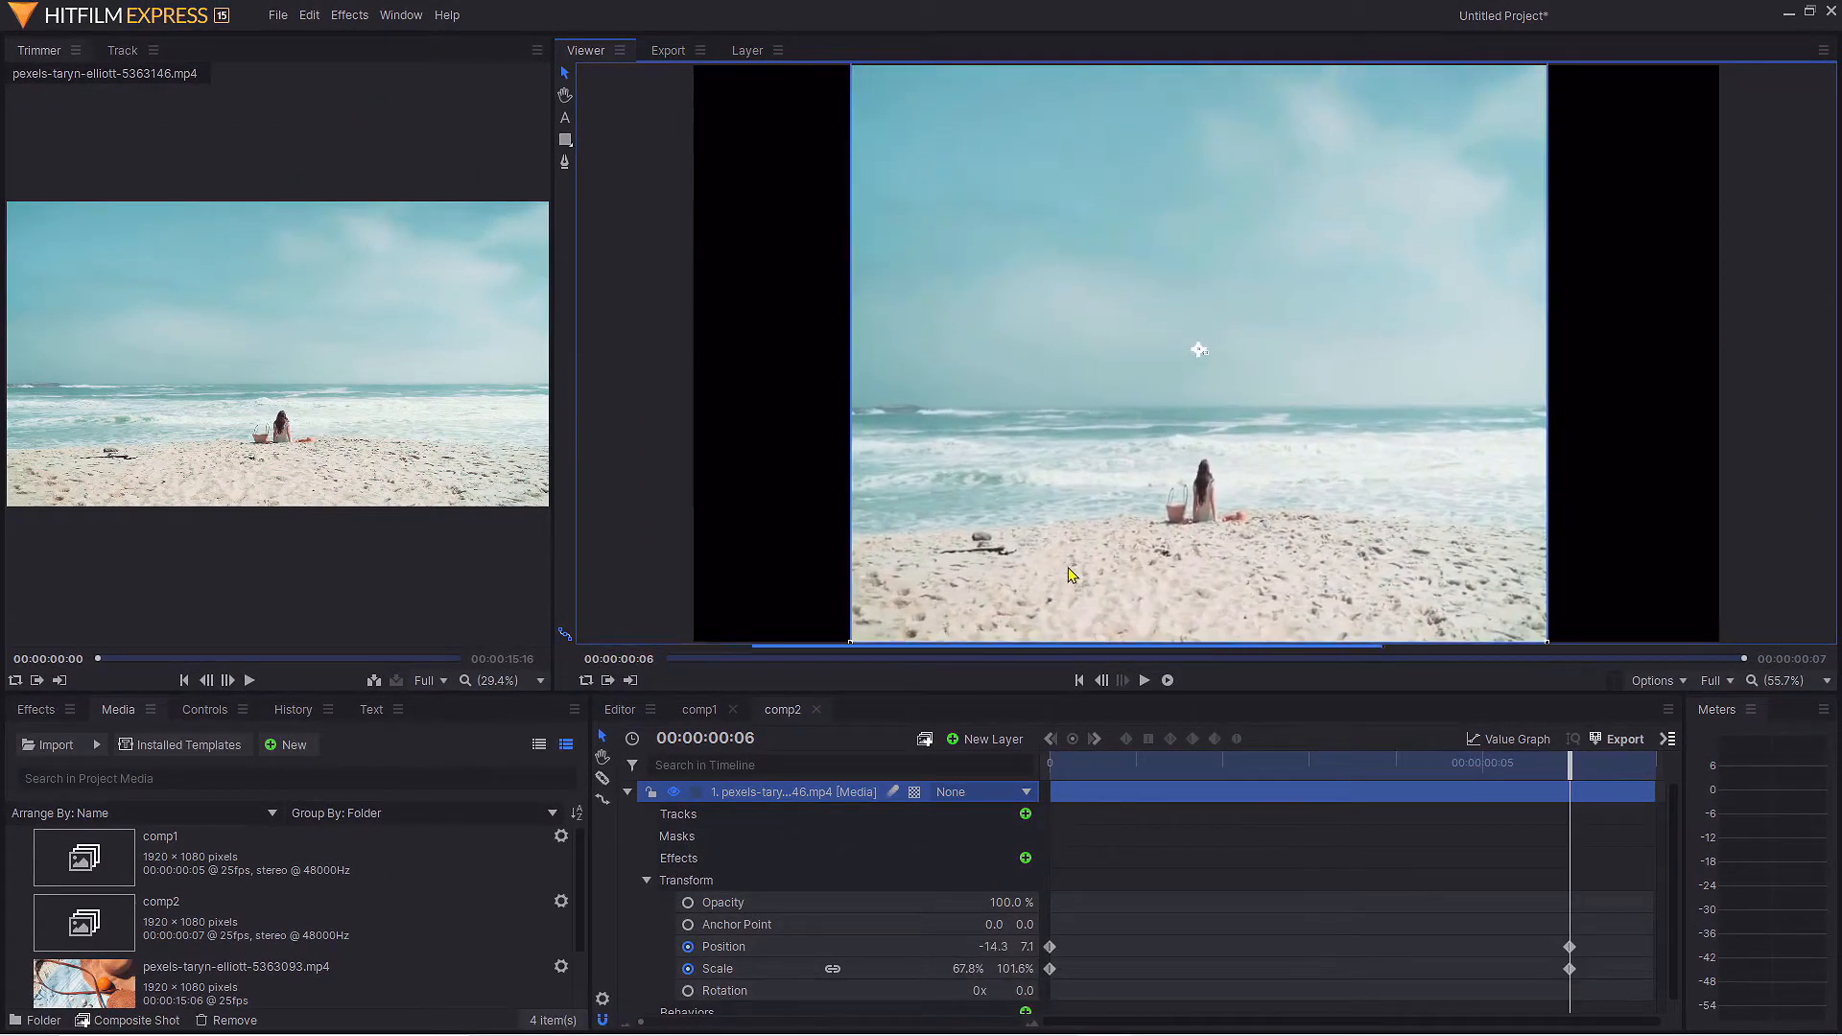
Enlarge the comp2 layer to fill the frame, about 99.4% horizontal and 100.9% vertical scale, and centre it at X position 0.0
{"action": "left_click_drag", "start_coordinate": [859, 633], "coordinate": [860, 611]}
{"action": "left_click_drag", "start_coordinate": [951, 556], "coordinate": [947, 593]}
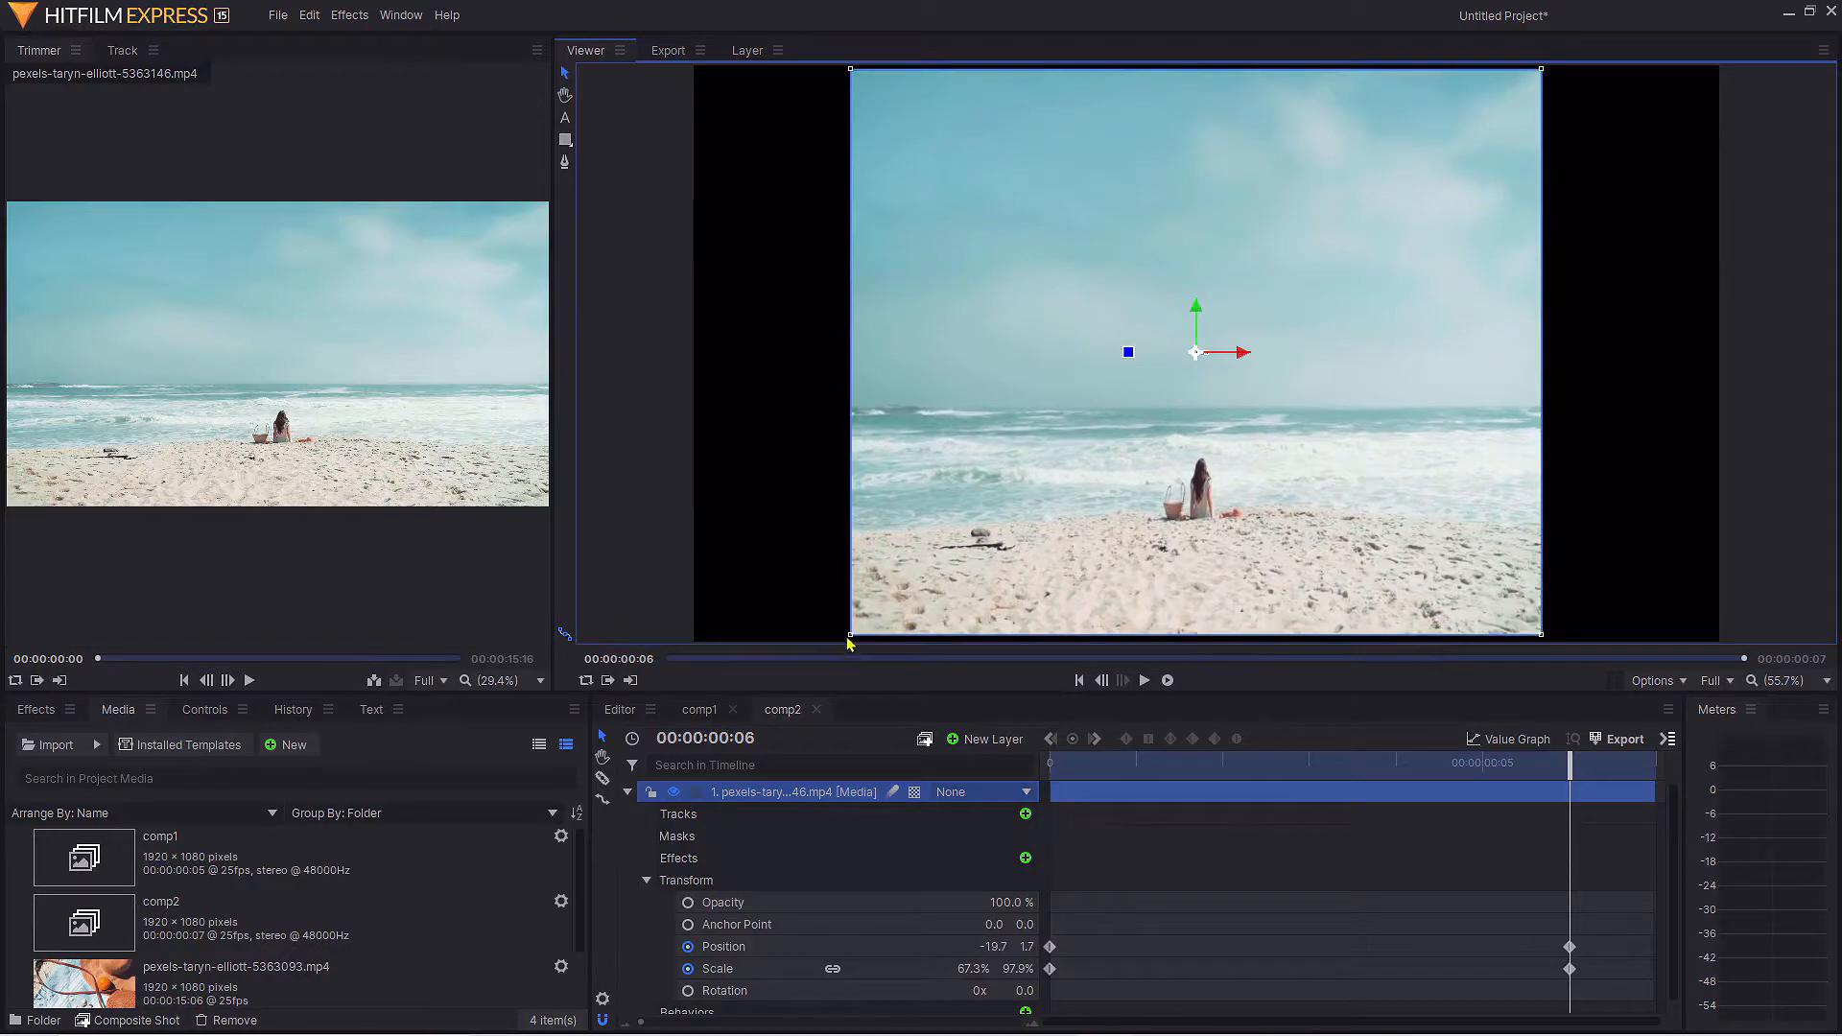
{"action": "left_click", "coordinate": [839, 641]}
{"action": "left_click", "coordinate": [855, 633]}
{"action": "left_click_drag", "start_coordinate": [850, 636], "coordinate": [694, 650]}
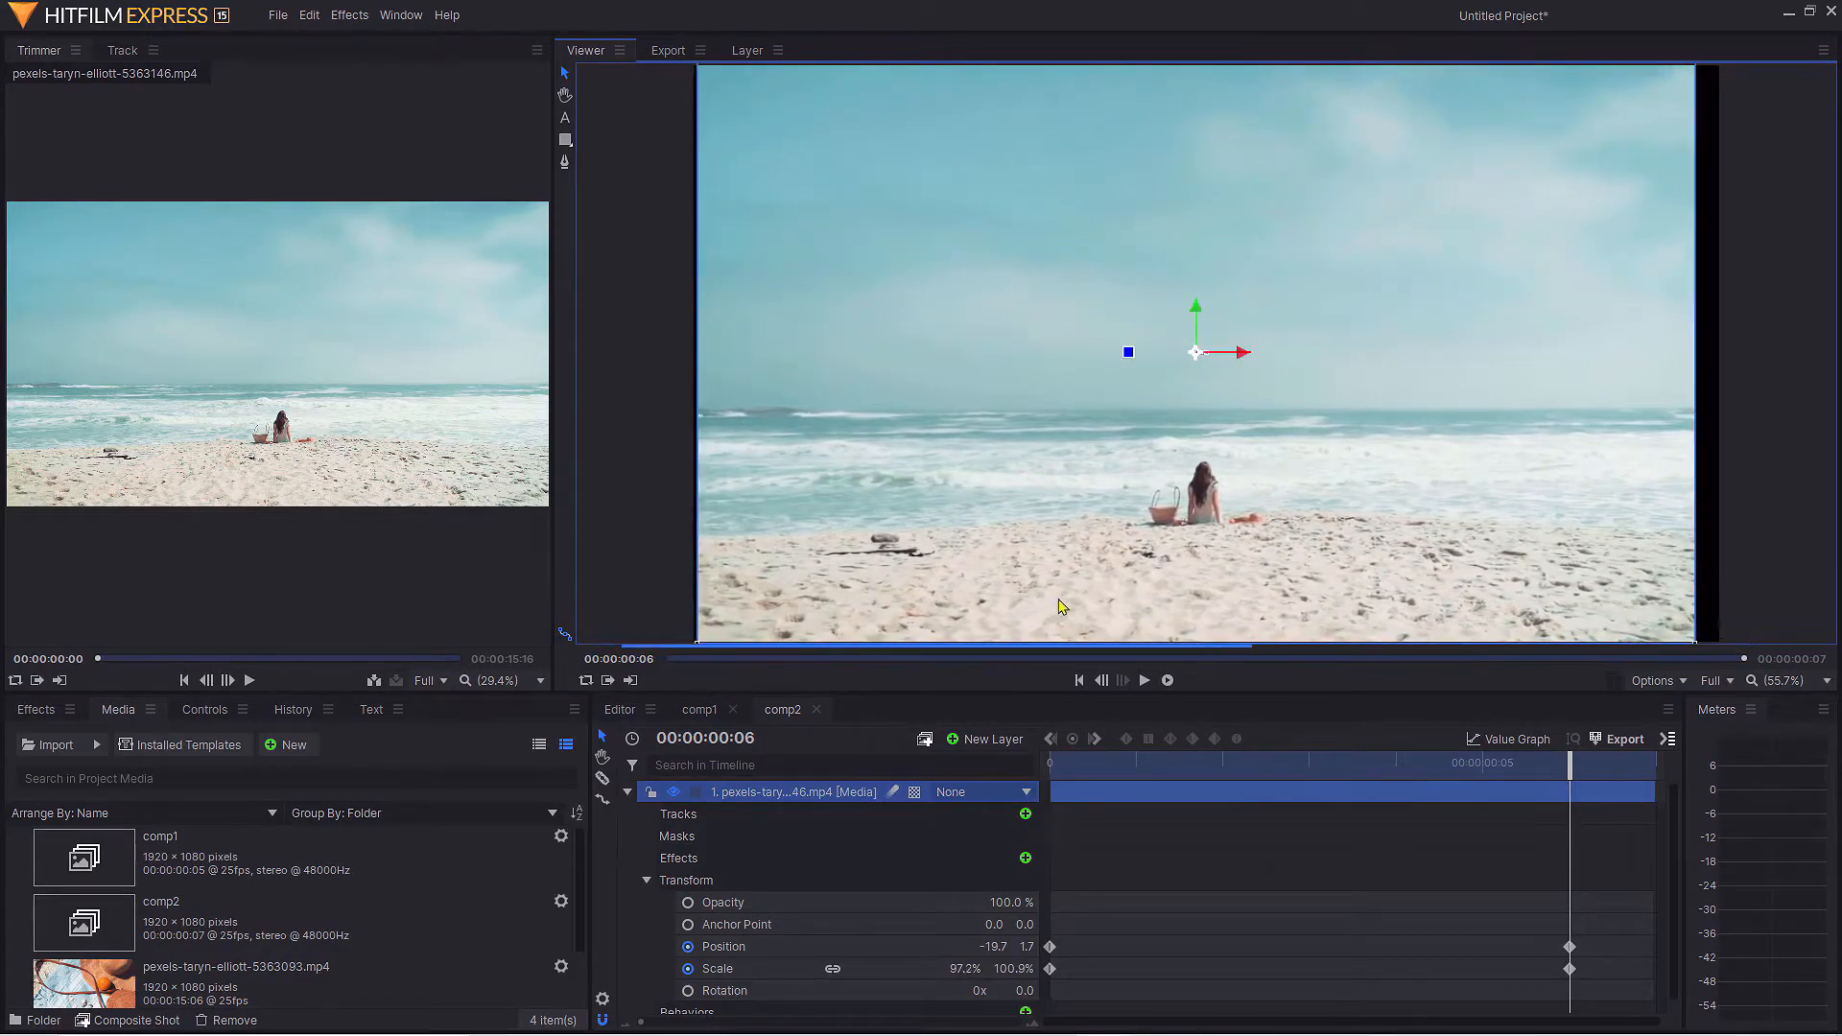
{"action": "left_click_drag", "start_coordinate": [1064, 607], "coordinate": [1072, 605]}
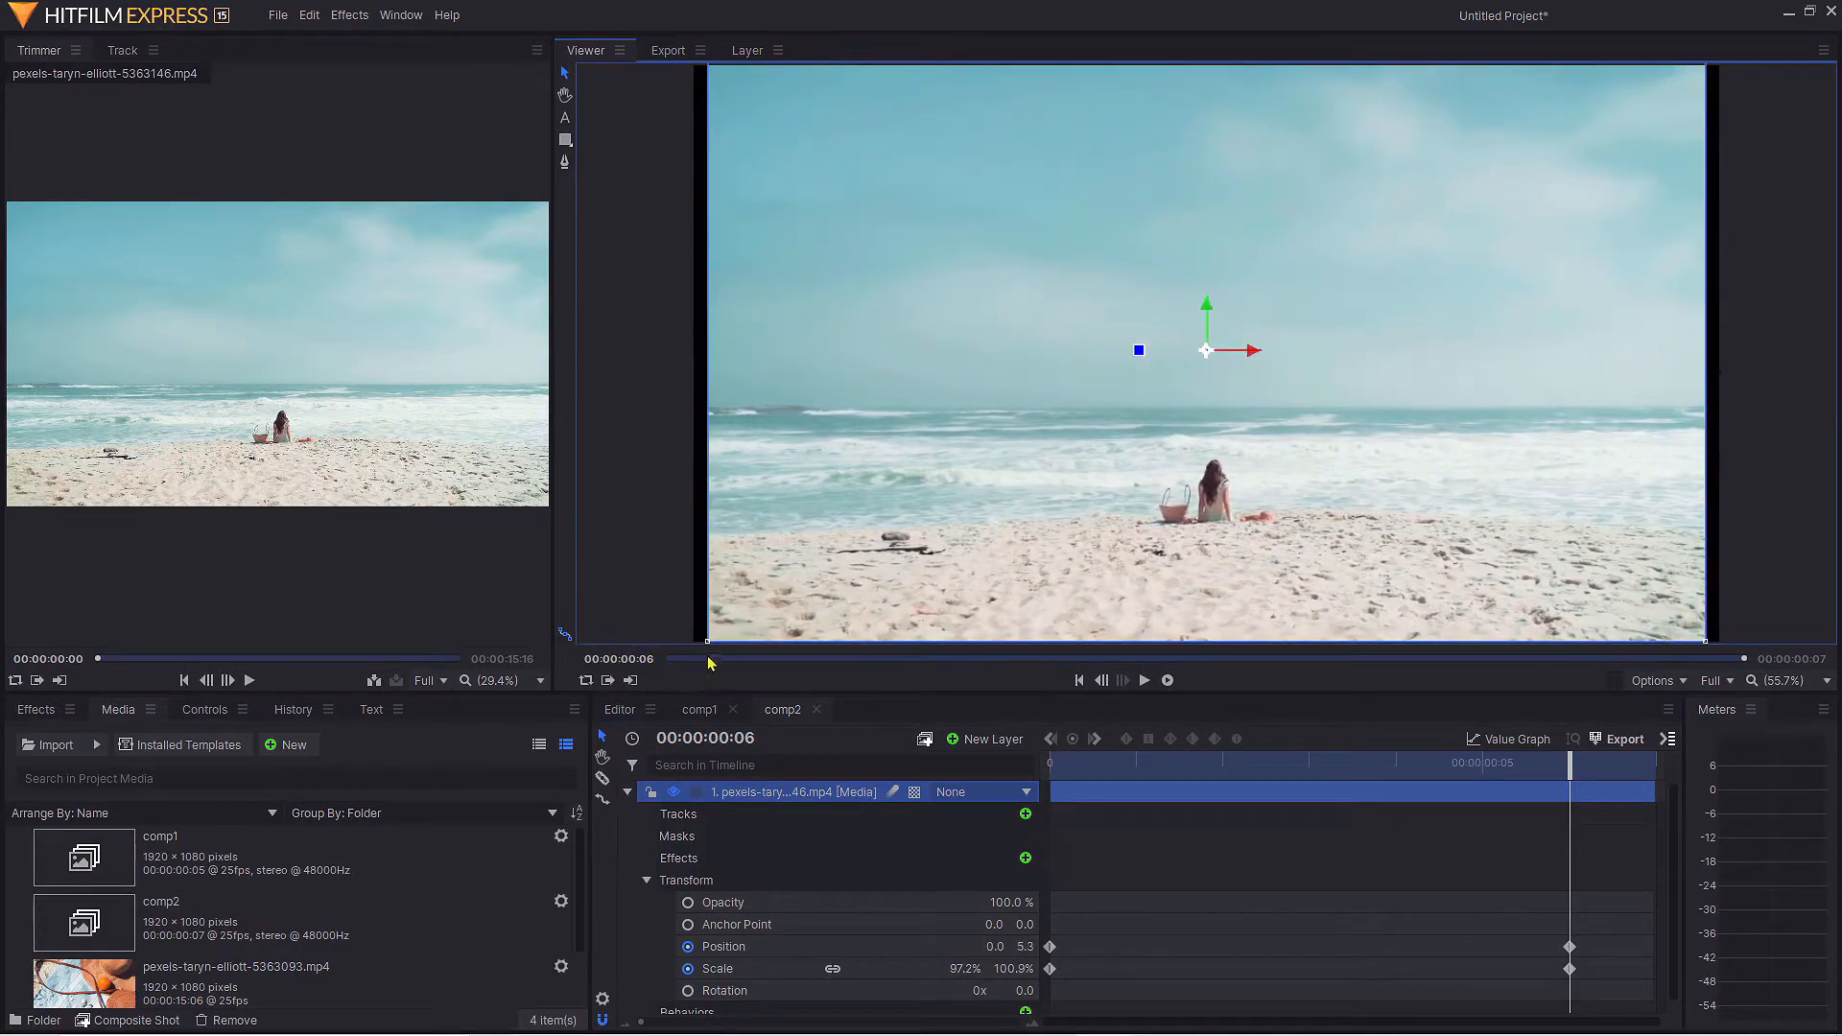
{"action": "left_click_drag", "start_coordinate": [709, 650], "coordinate": [697, 650]}
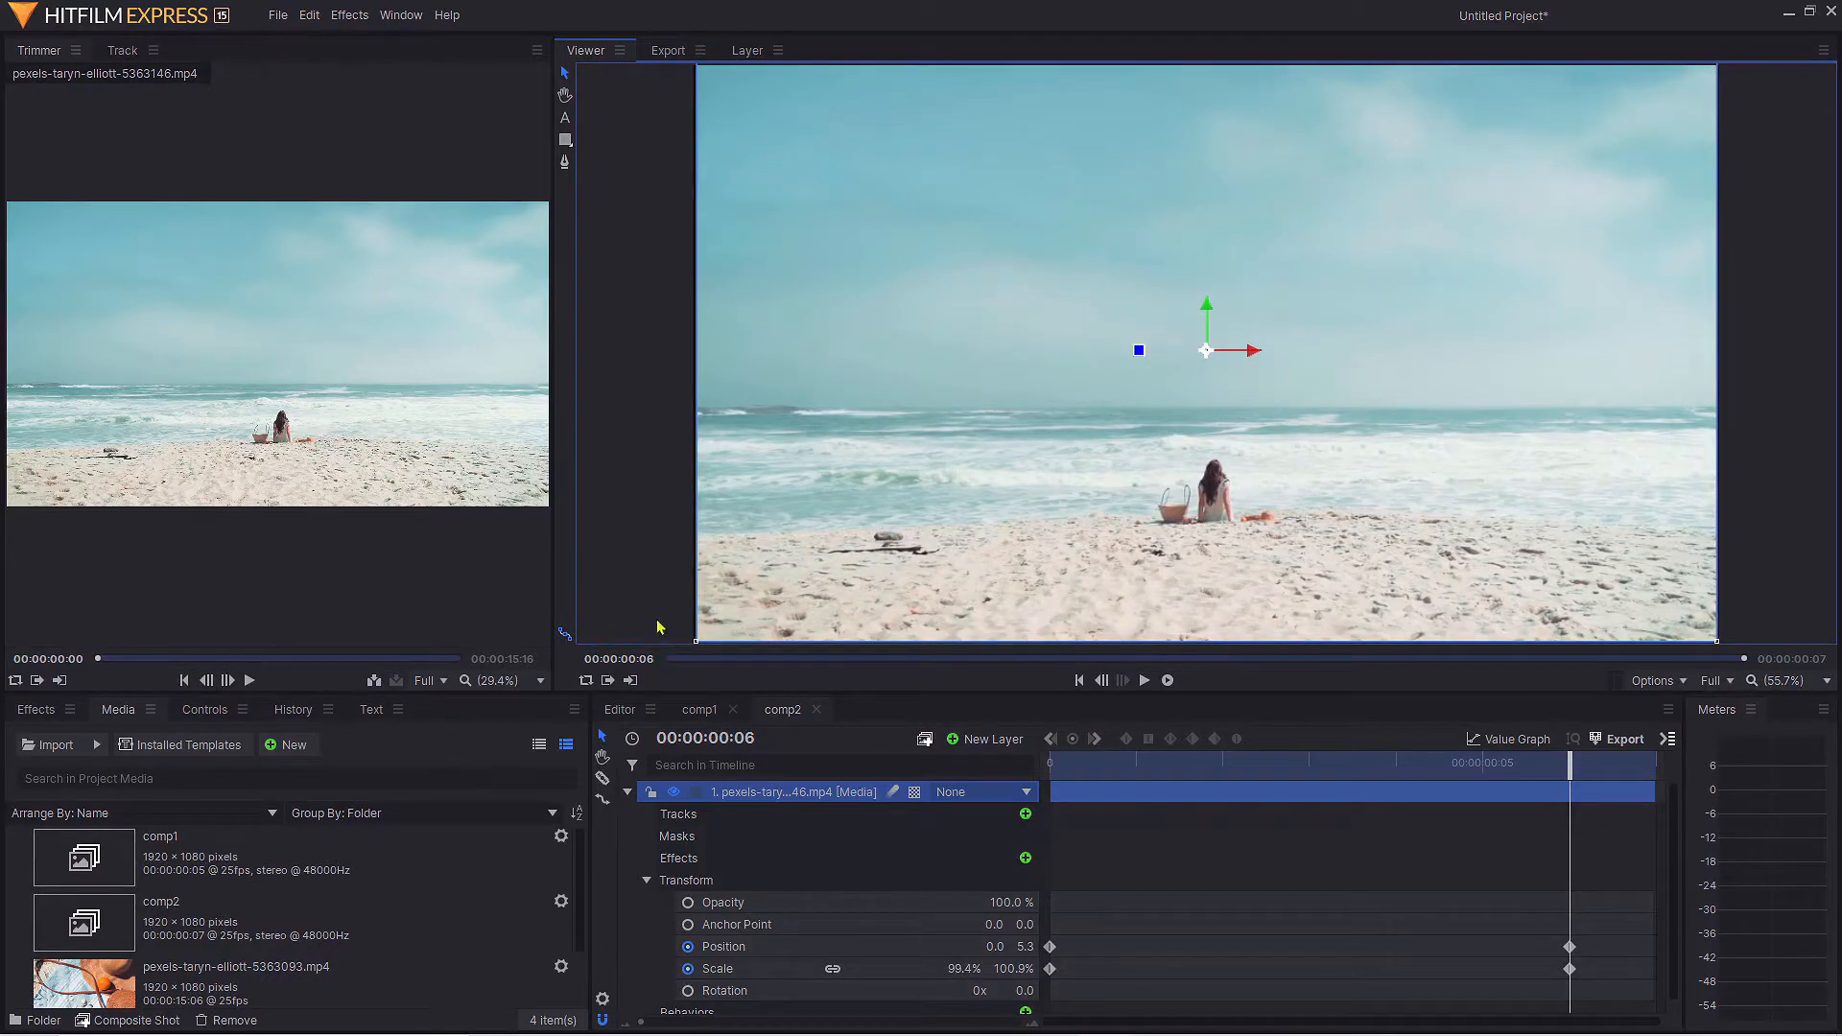
Return to the main edit and play the sequence from the beginning to preview the blink transition
{"action": "left_click", "coordinate": [619, 711]}
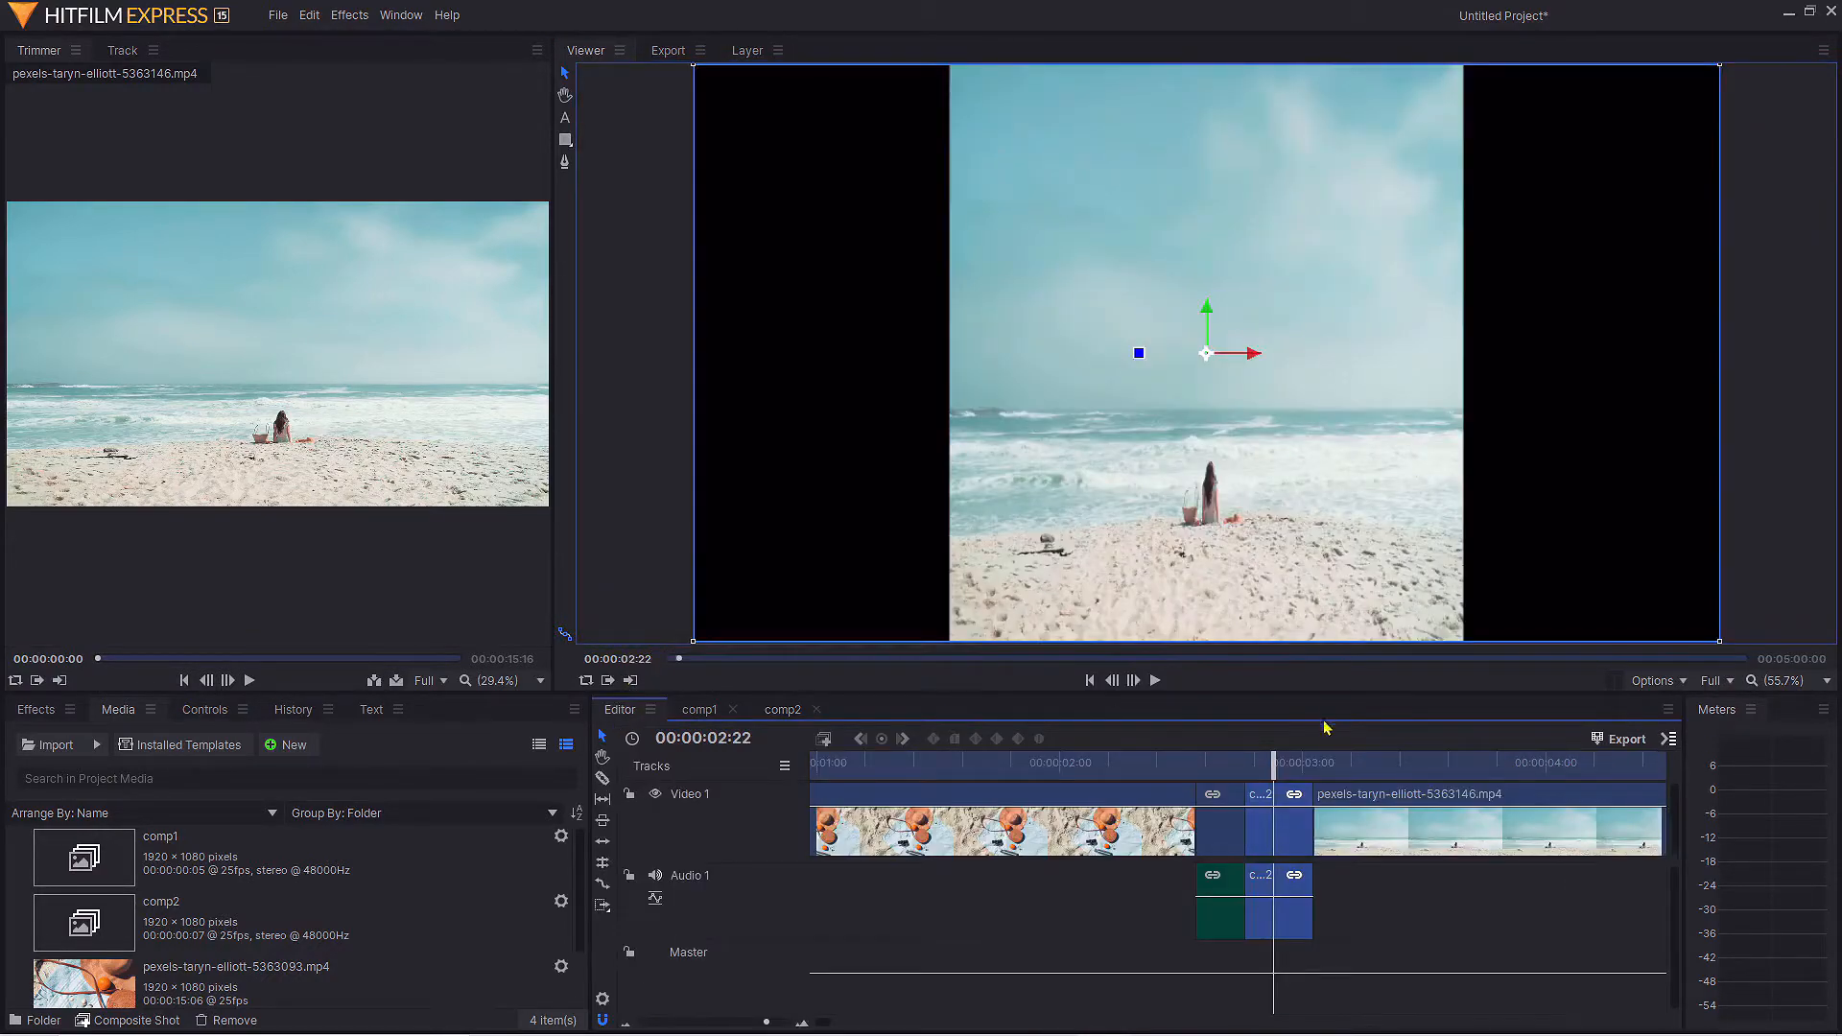
{"action": "left_click", "coordinate": [1090, 681]}
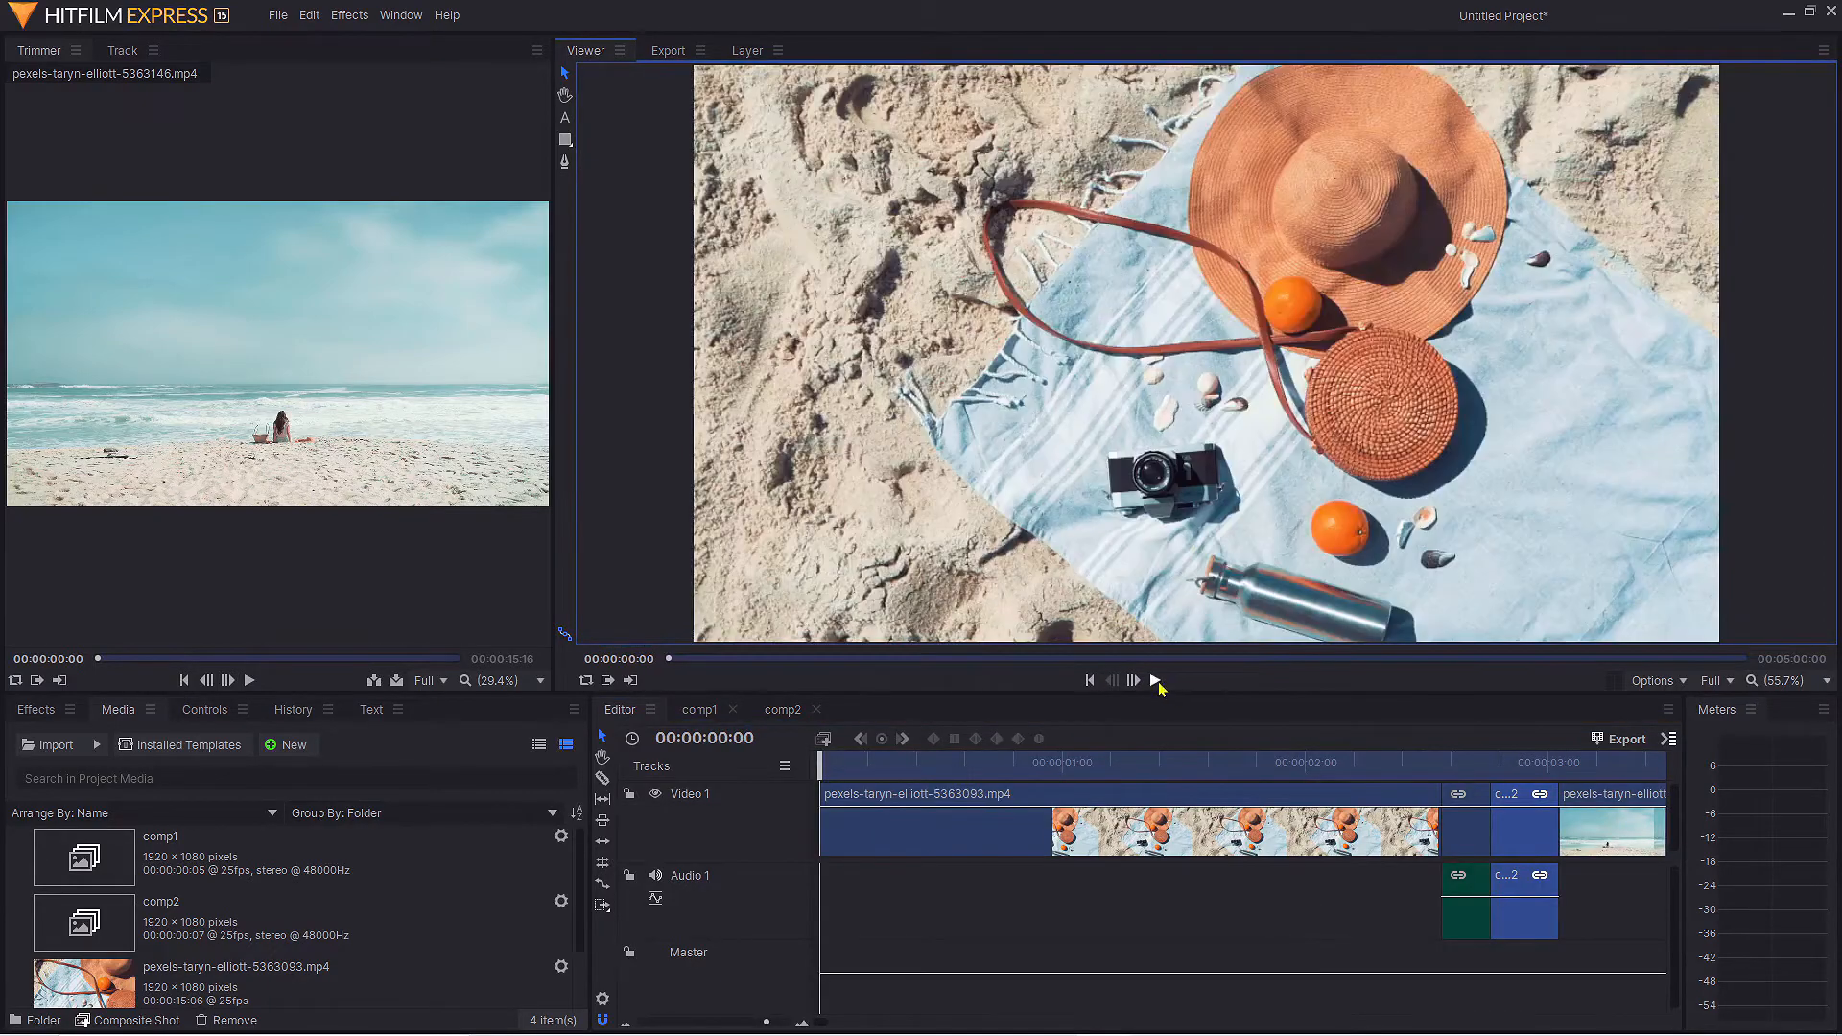
{"action": "left_click", "coordinate": [1156, 681]}
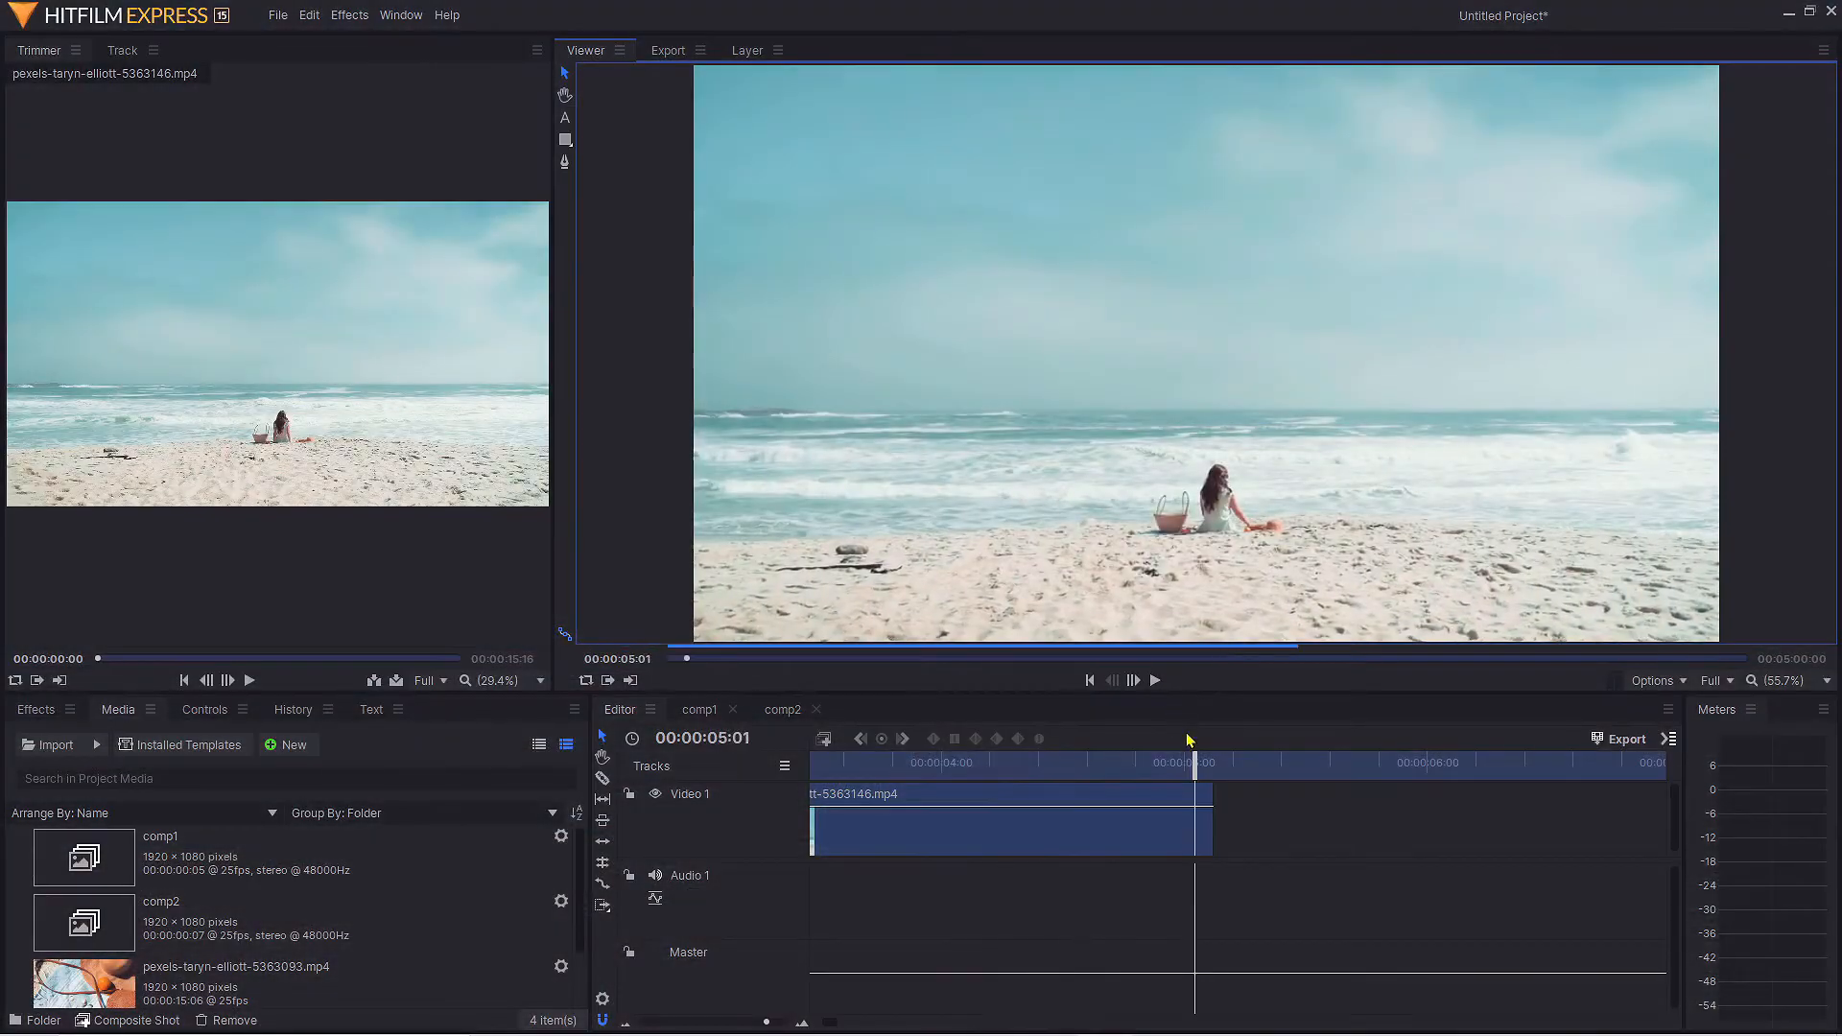
Scrub from before the cut into the comp1 segment and back to inspect the horizontal squash
{"action": "left_click_drag", "start_coordinate": [1190, 777], "coordinate": [865, 860]}
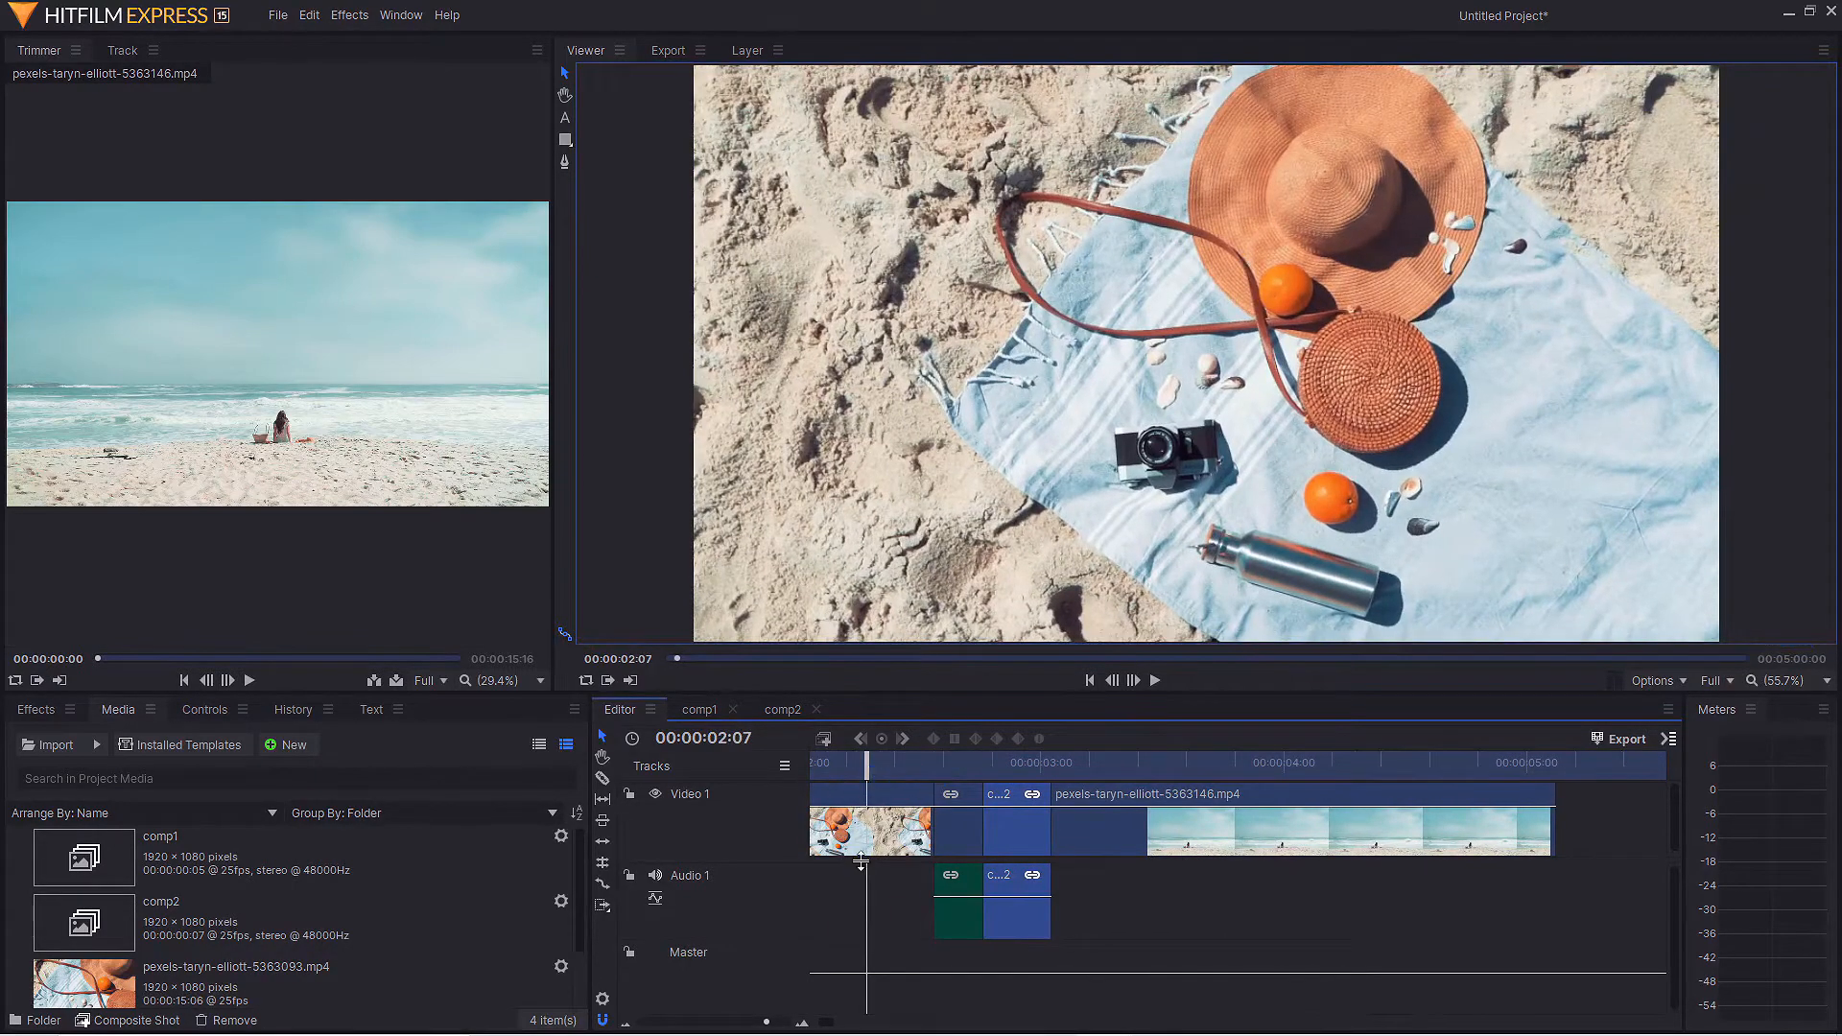
{"action": "left_click_drag", "start_coordinate": [869, 760], "coordinate": [954, 762]}
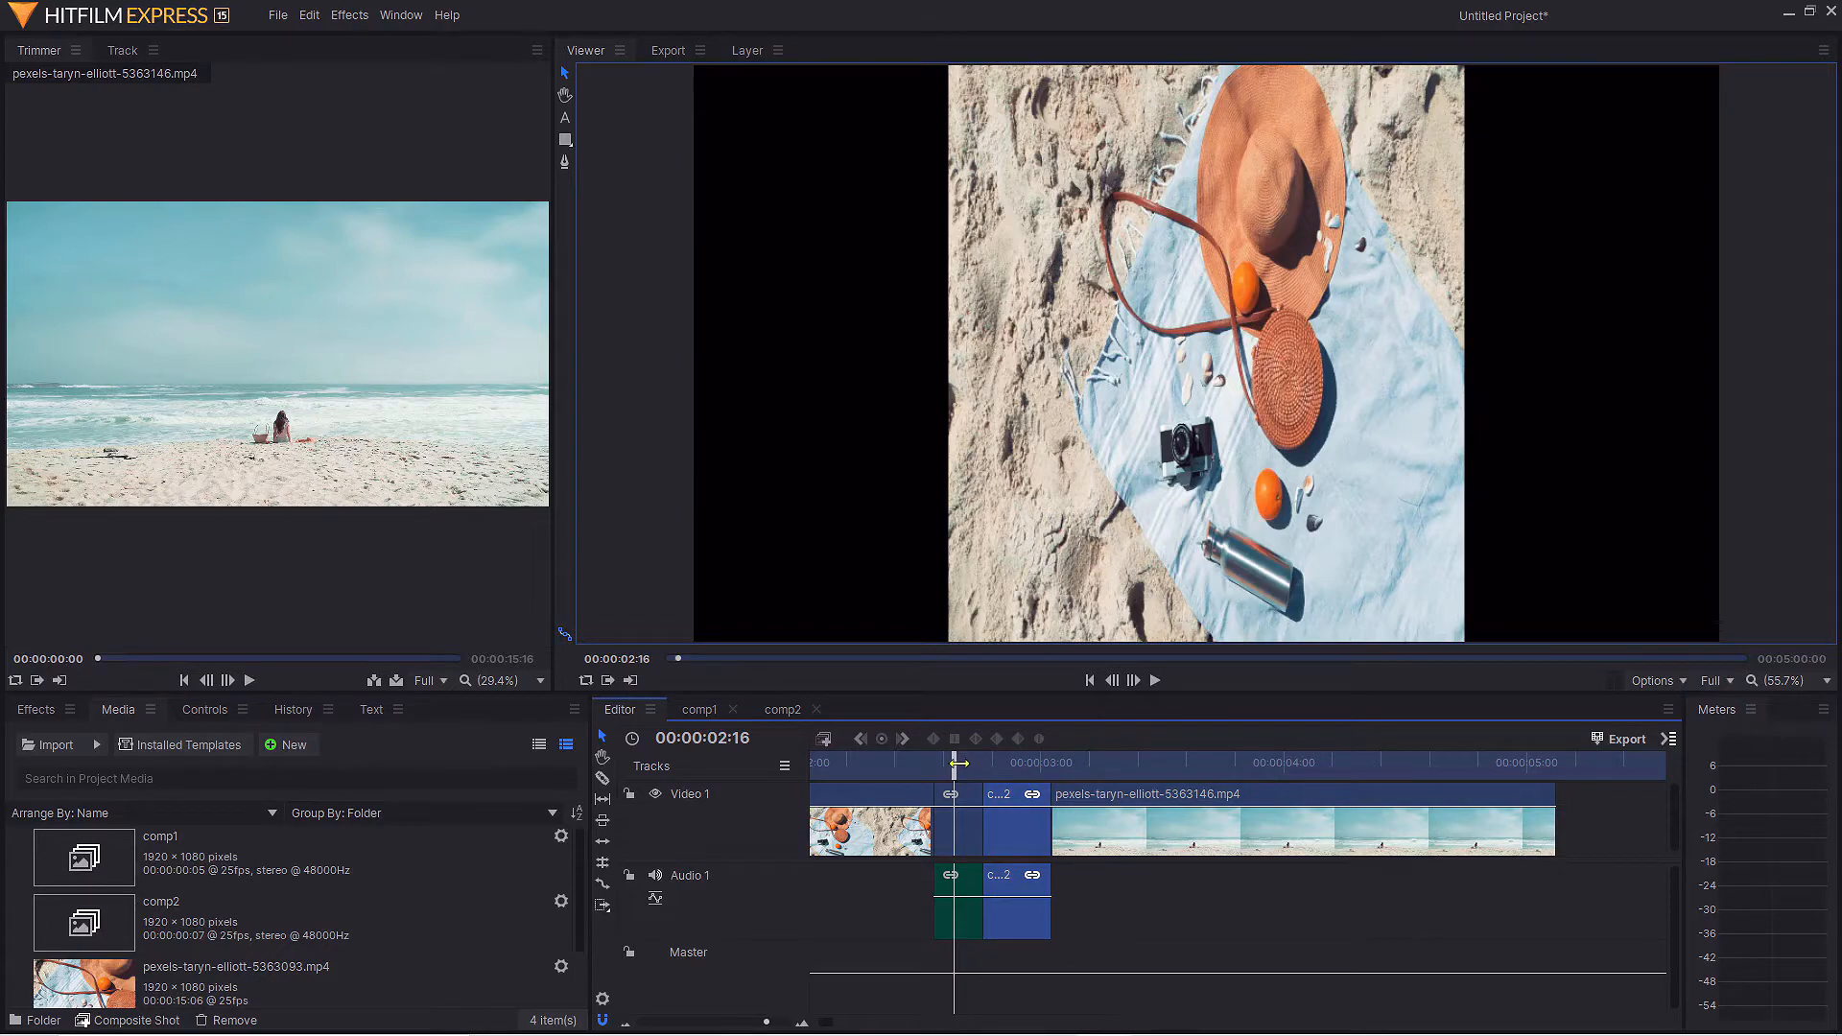
{"action": "left_click_drag", "start_coordinate": [958, 762], "coordinate": [886, 763]}
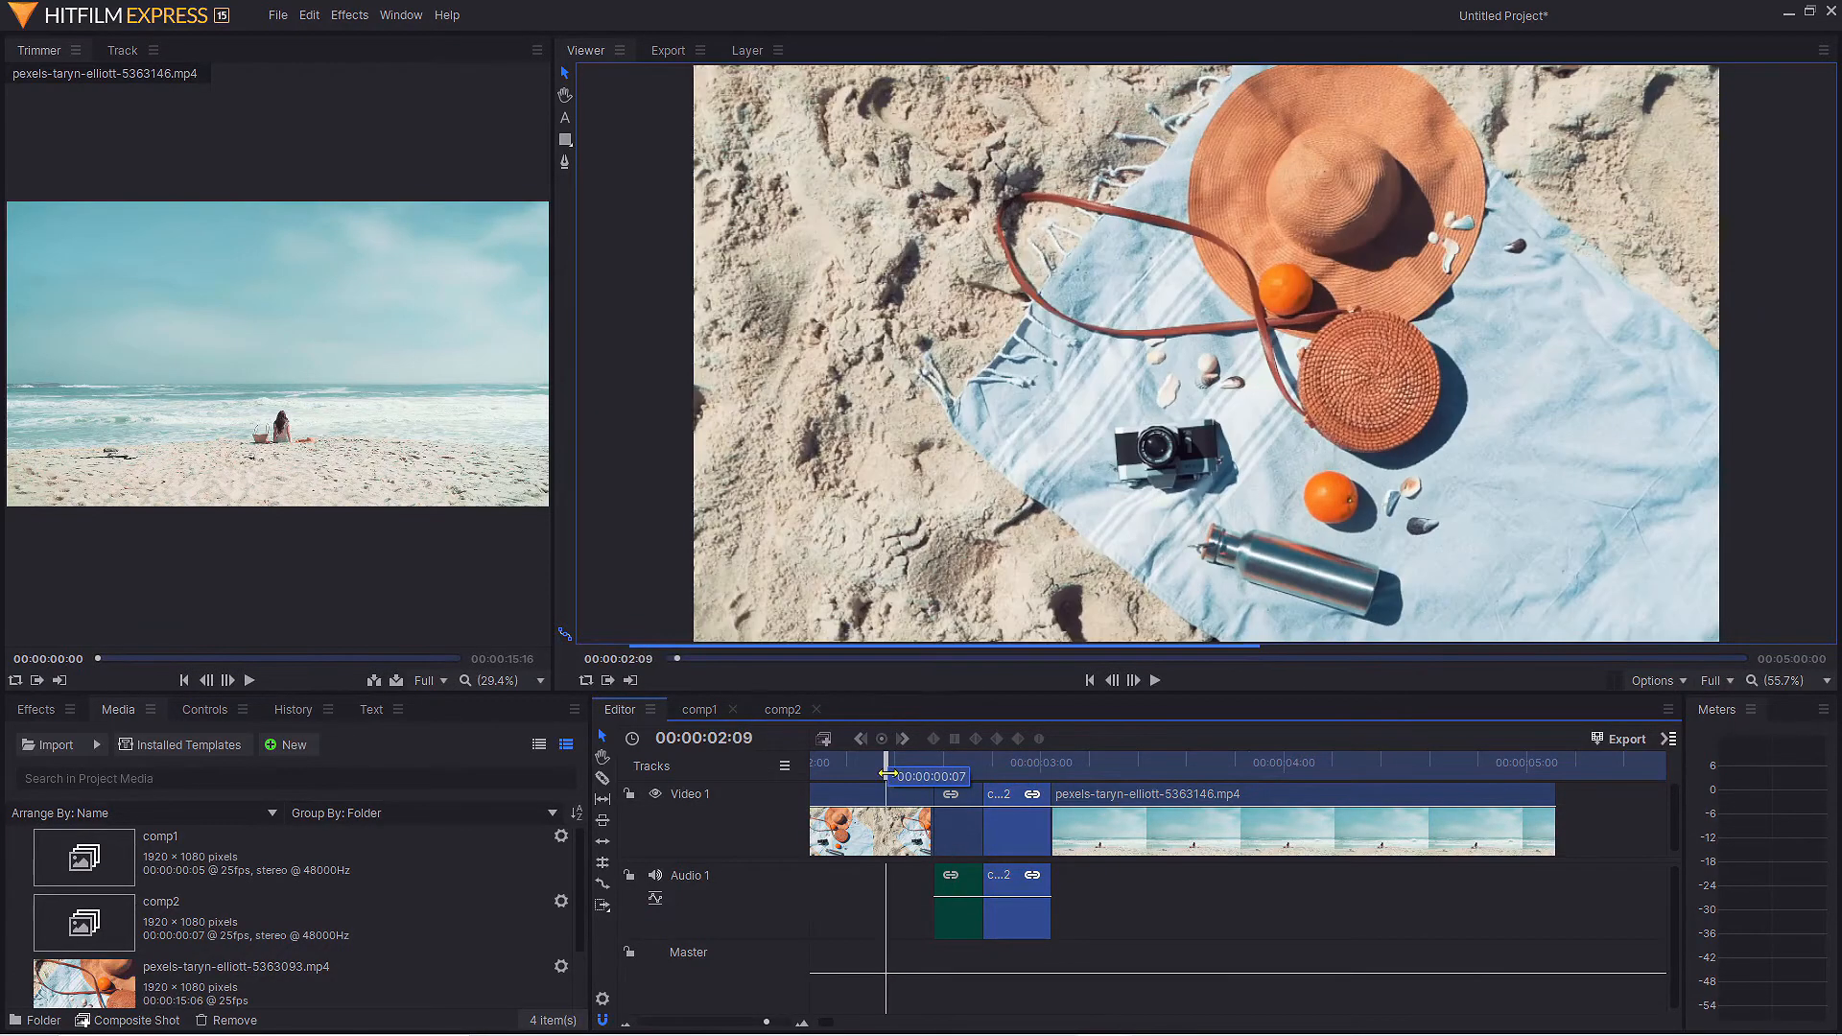
Try squashing the first clip vertically into a thin horizontal strip at 00:00:02:09, and undo the change
{"action": "left_click", "coordinate": [865, 589]}
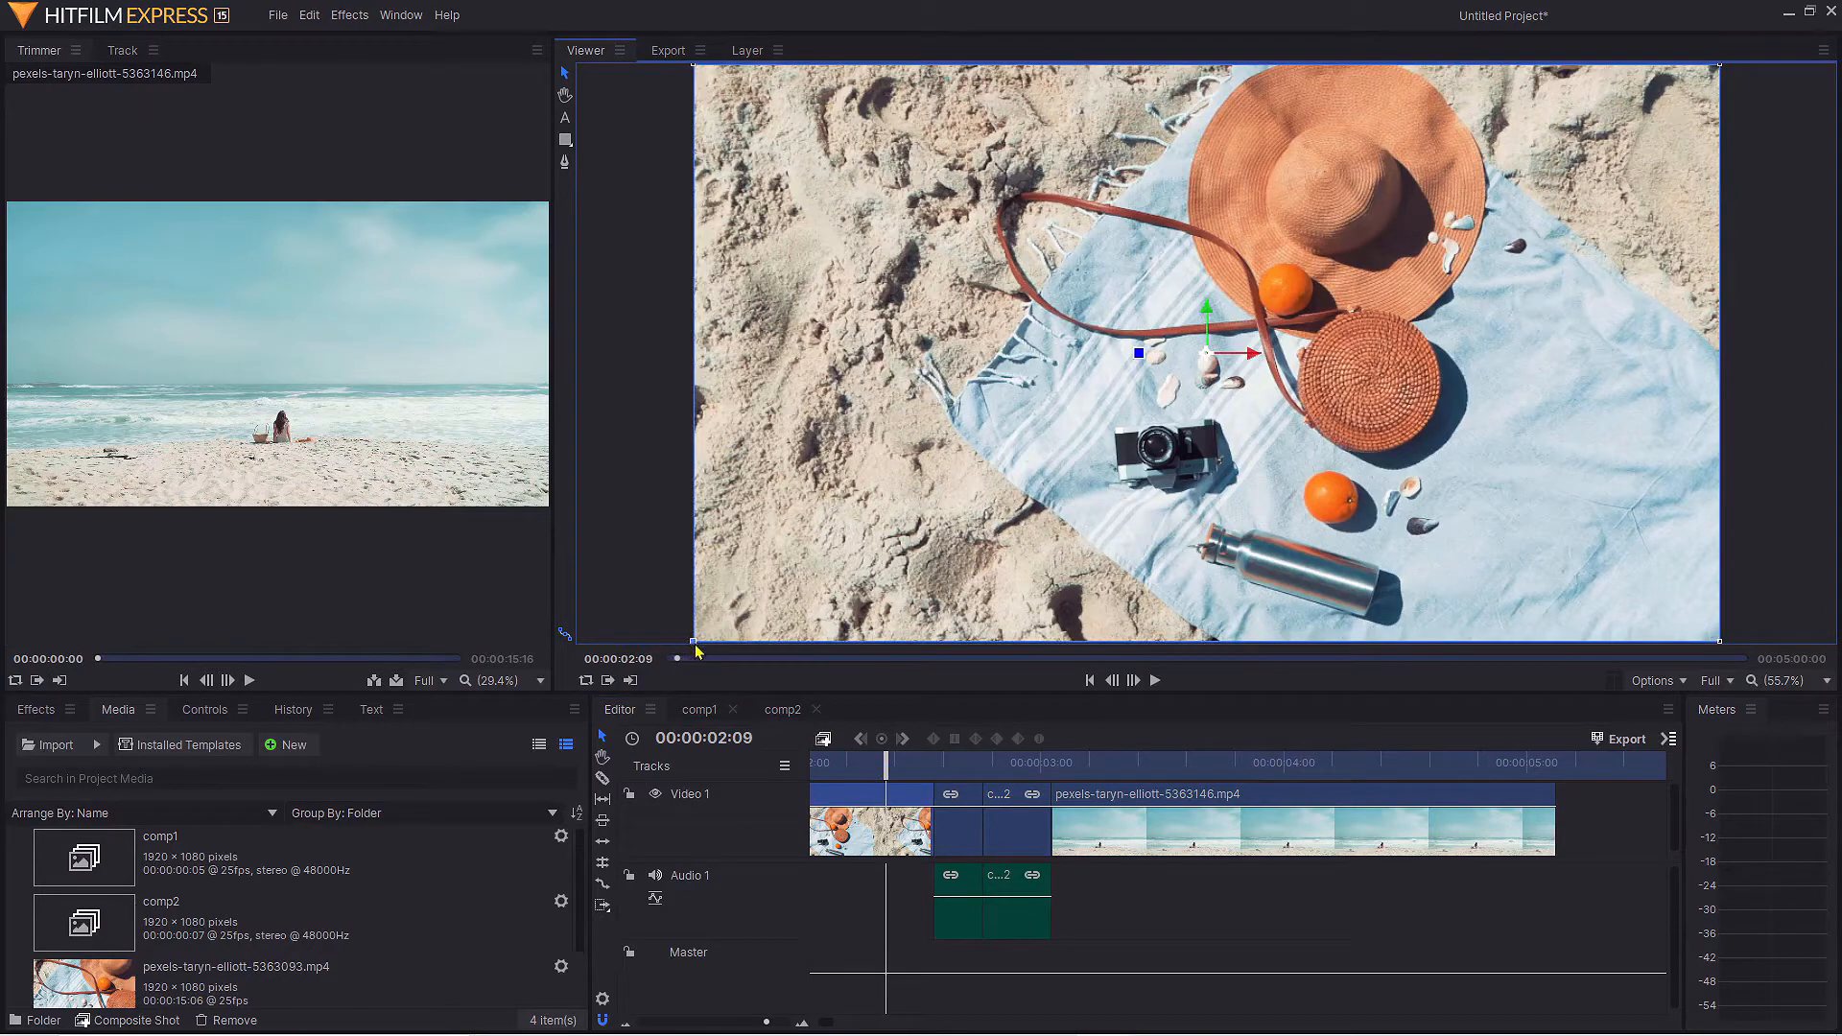
{"action": "left_click_drag", "start_coordinate": [695, 647], "coordinate": [691, 372]}
{"action": "left_click_drag", "start_coordinate": [691, 372], "coordinate": [695, 364]}
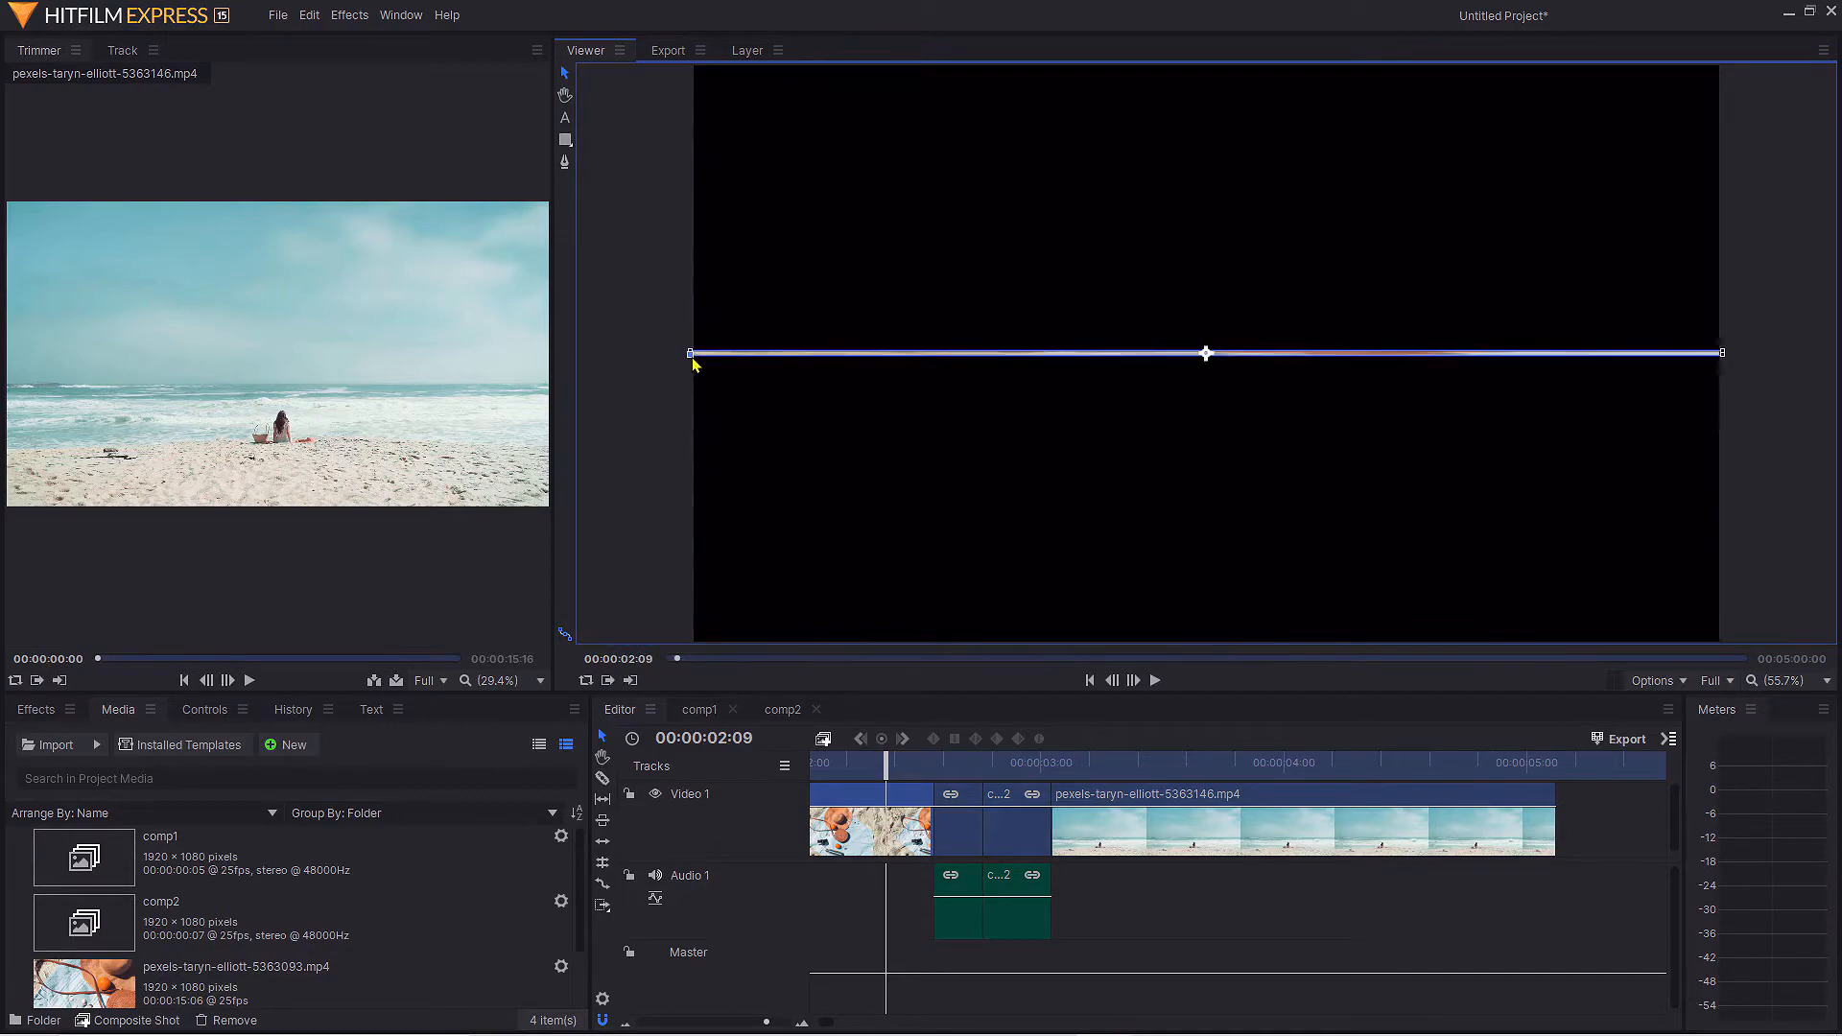
{"action": "key", "text": "ctrl+z"}
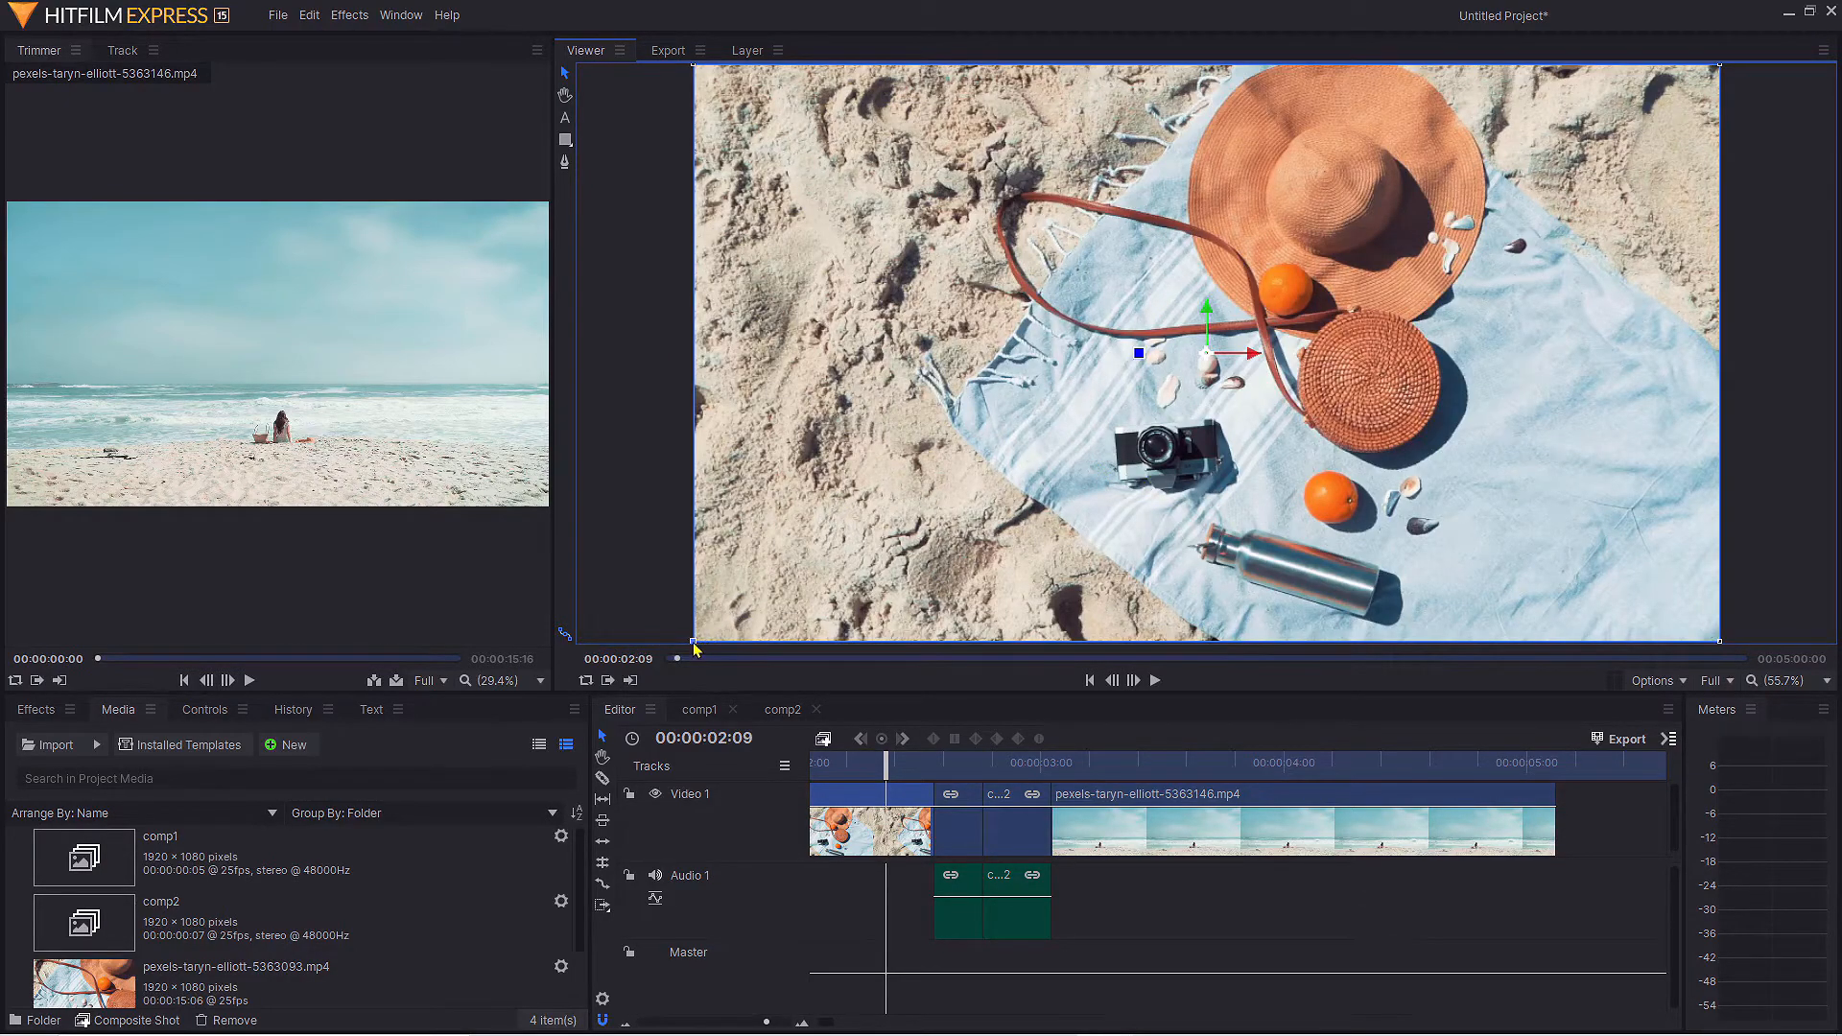
Try shrinking the first clip in both directions to a tiny point at the frame's centre, and enlarge it back to full frame
{"action": "left_click_drag", "start_coordinate": [696, 649], "coordinate": [1168, 415]}
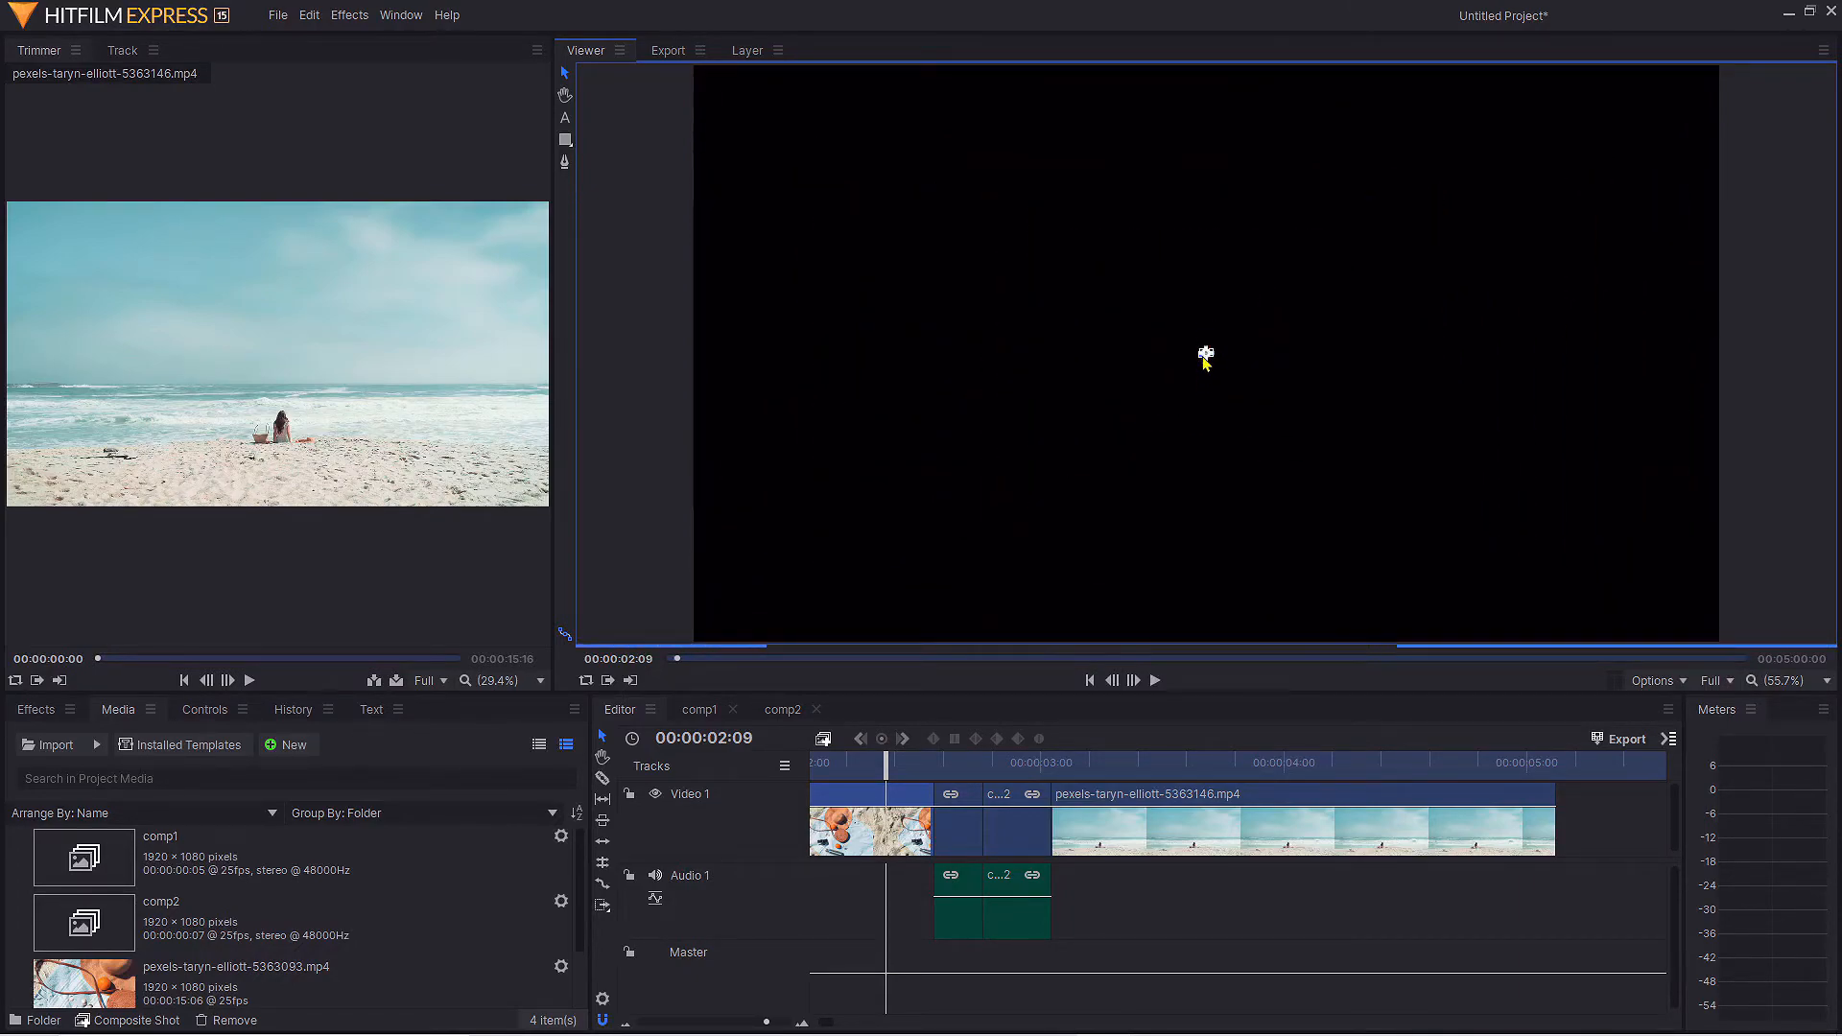
{"action": "left_click_drag", "start_coordinate": [1183, 381], "coordinate": [700, 655]}
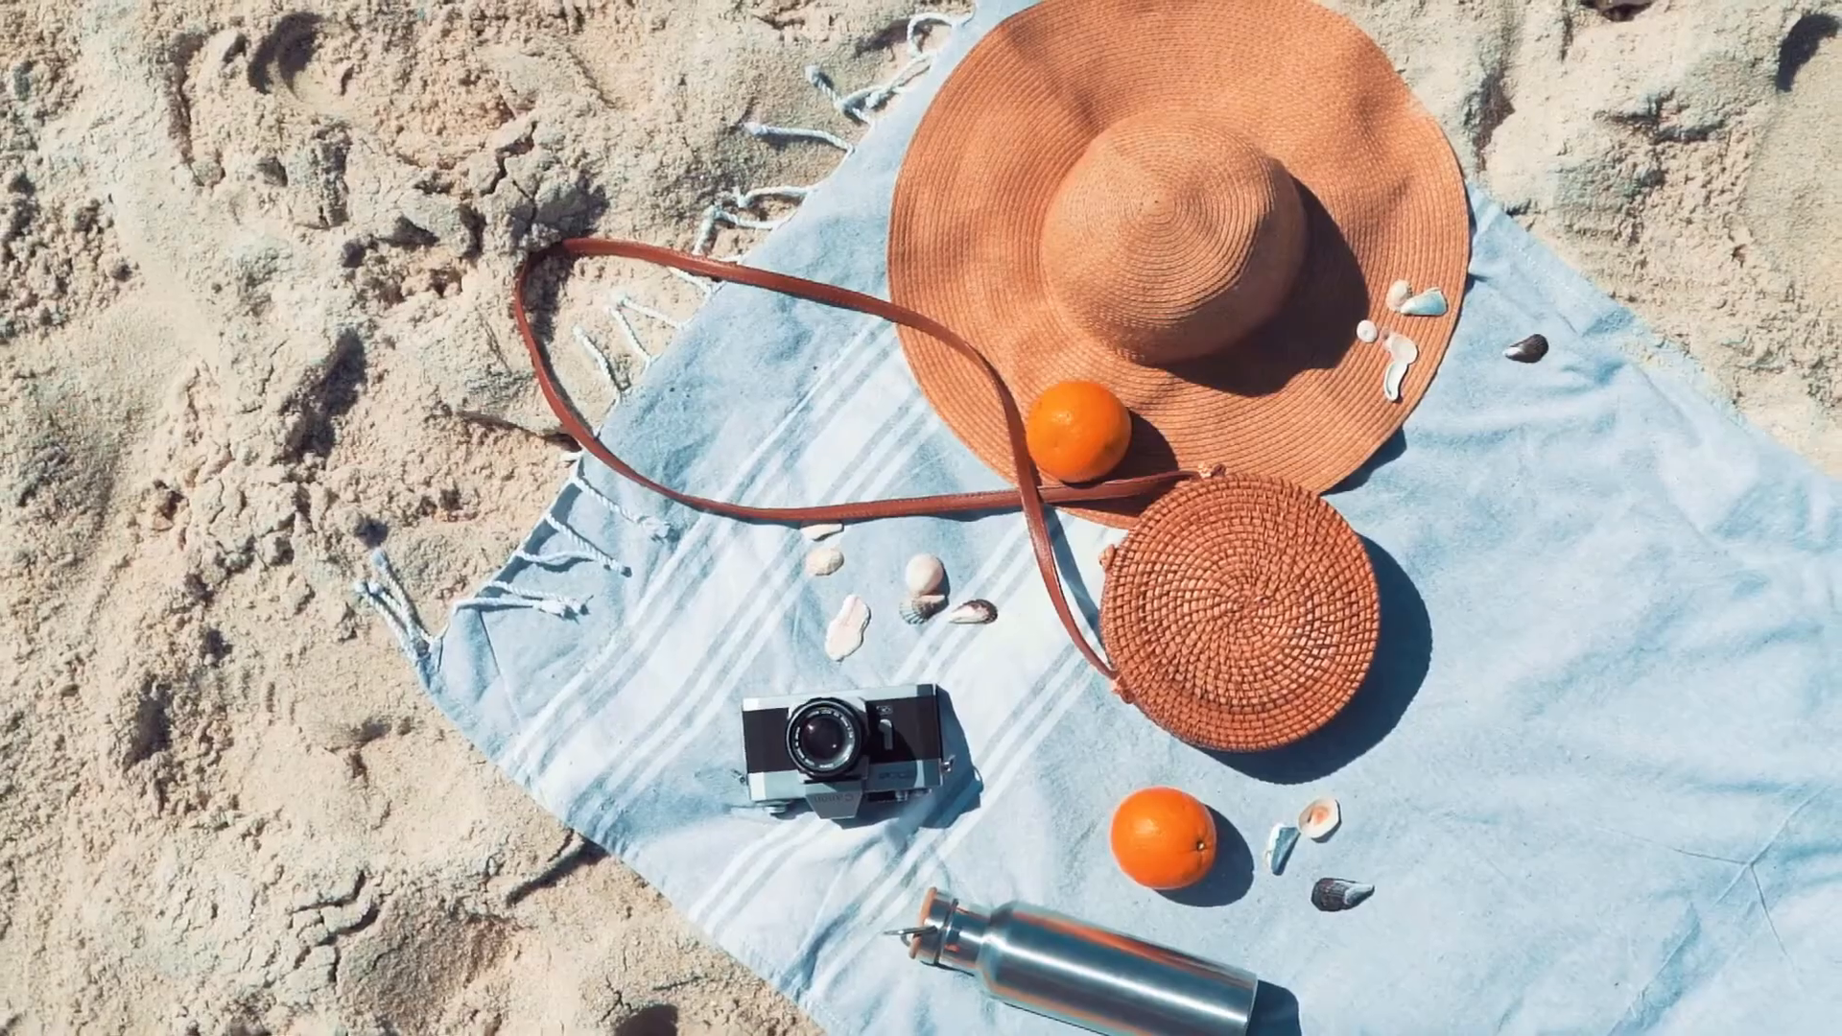